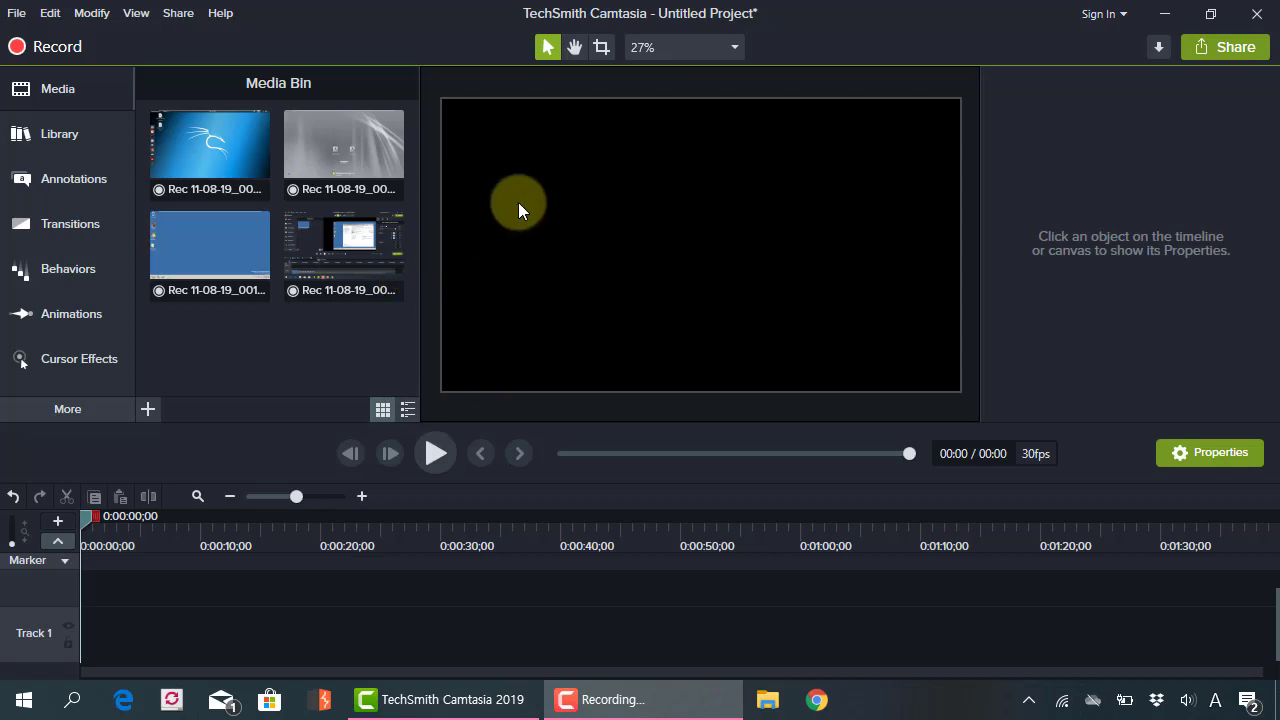
Place the Kali desktop recording from the media bin at the start of Track 1 and return the playhead to the beginning.
click(86, 191)
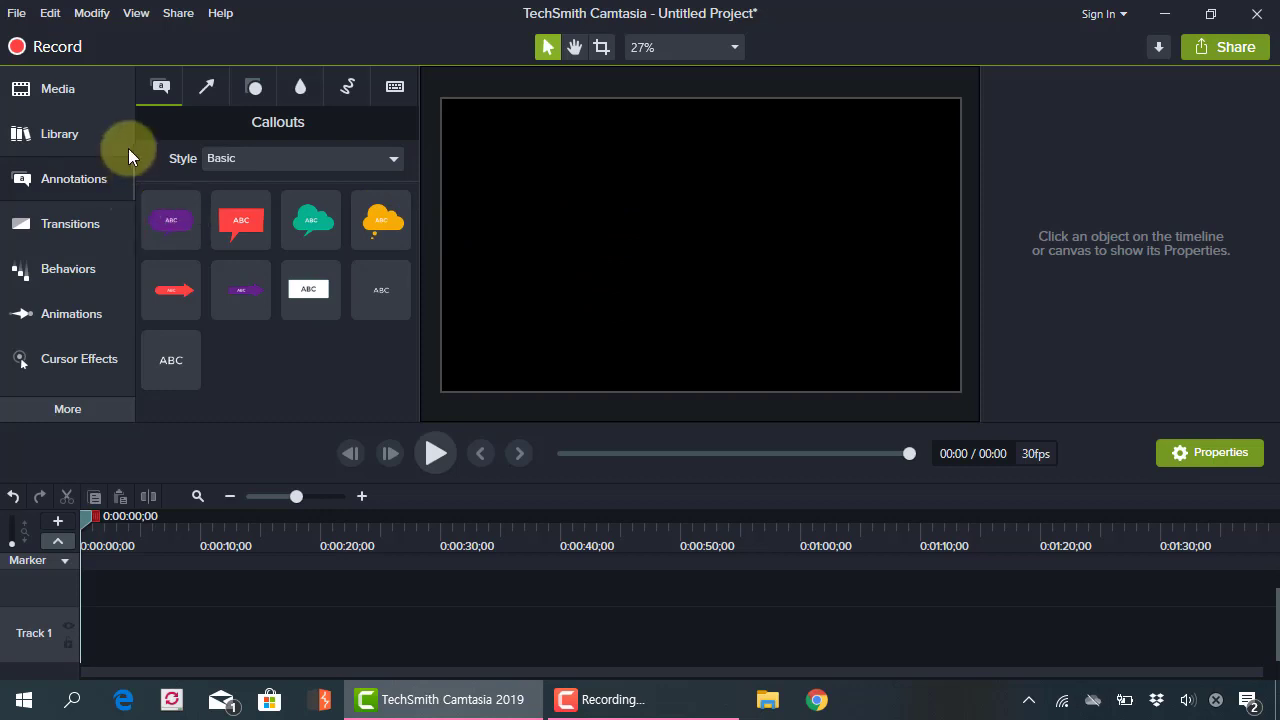
click(90, 91)
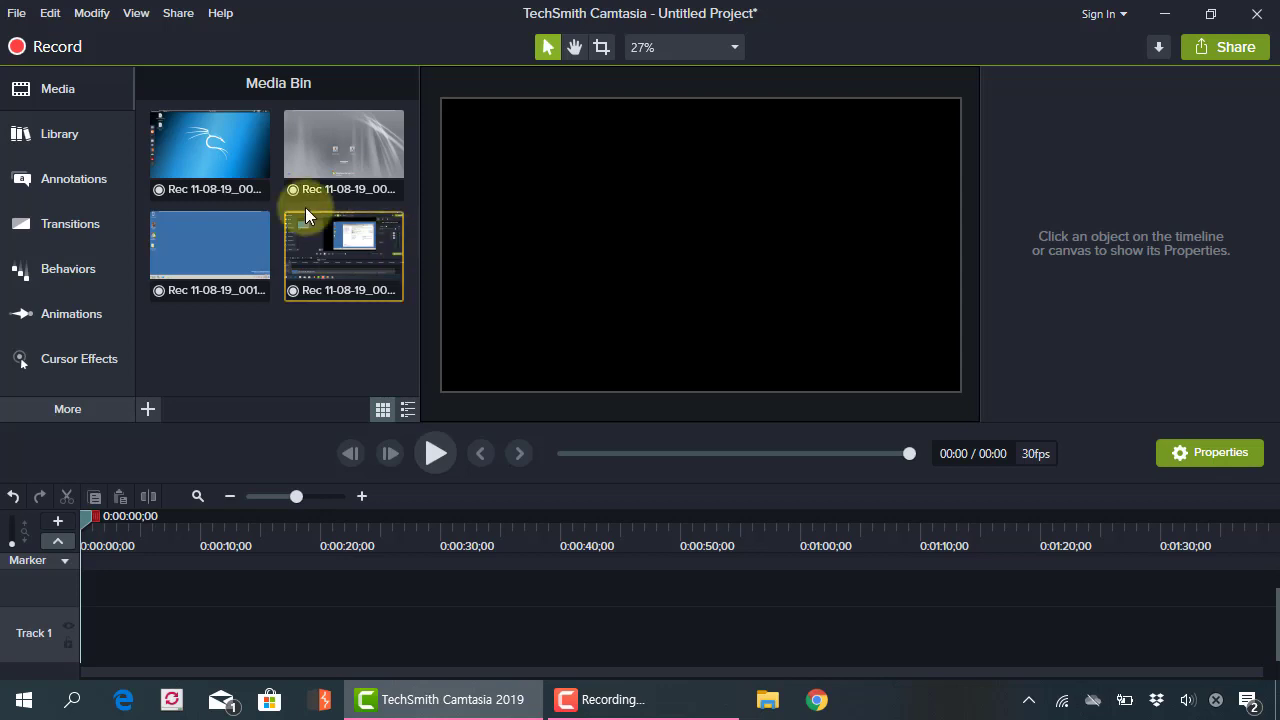
click(243, 171)
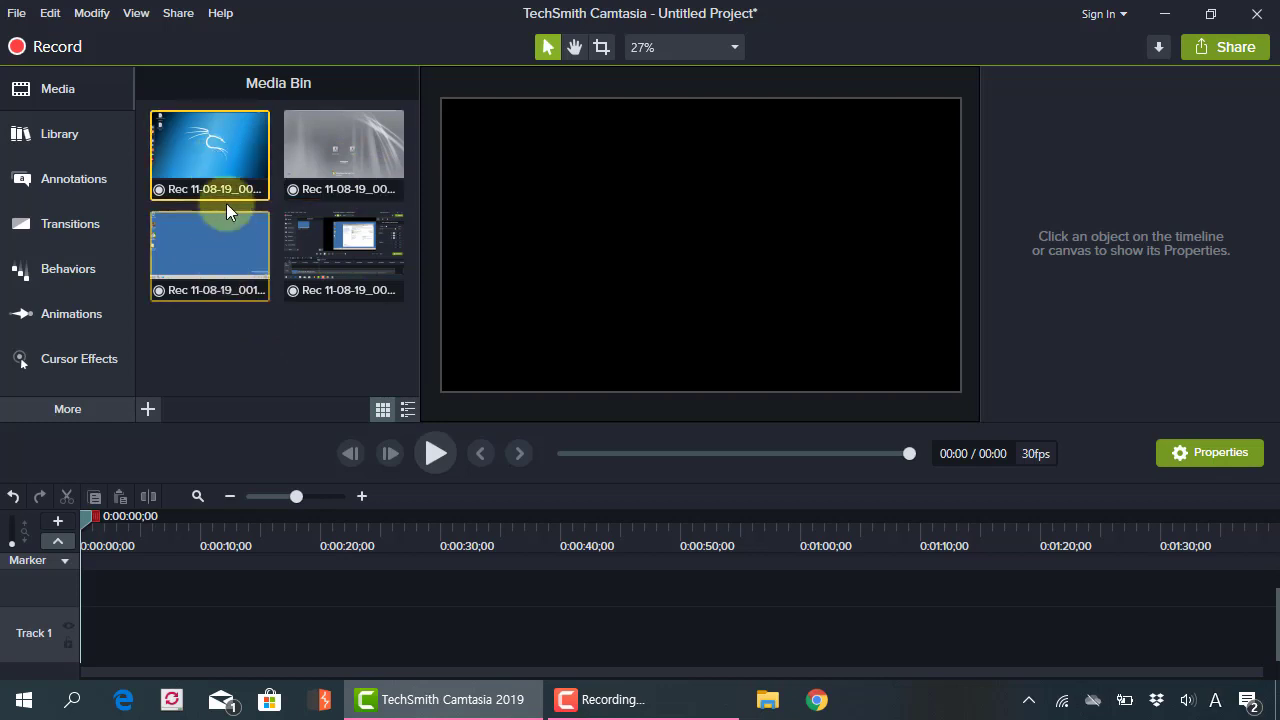
click(343, 181)
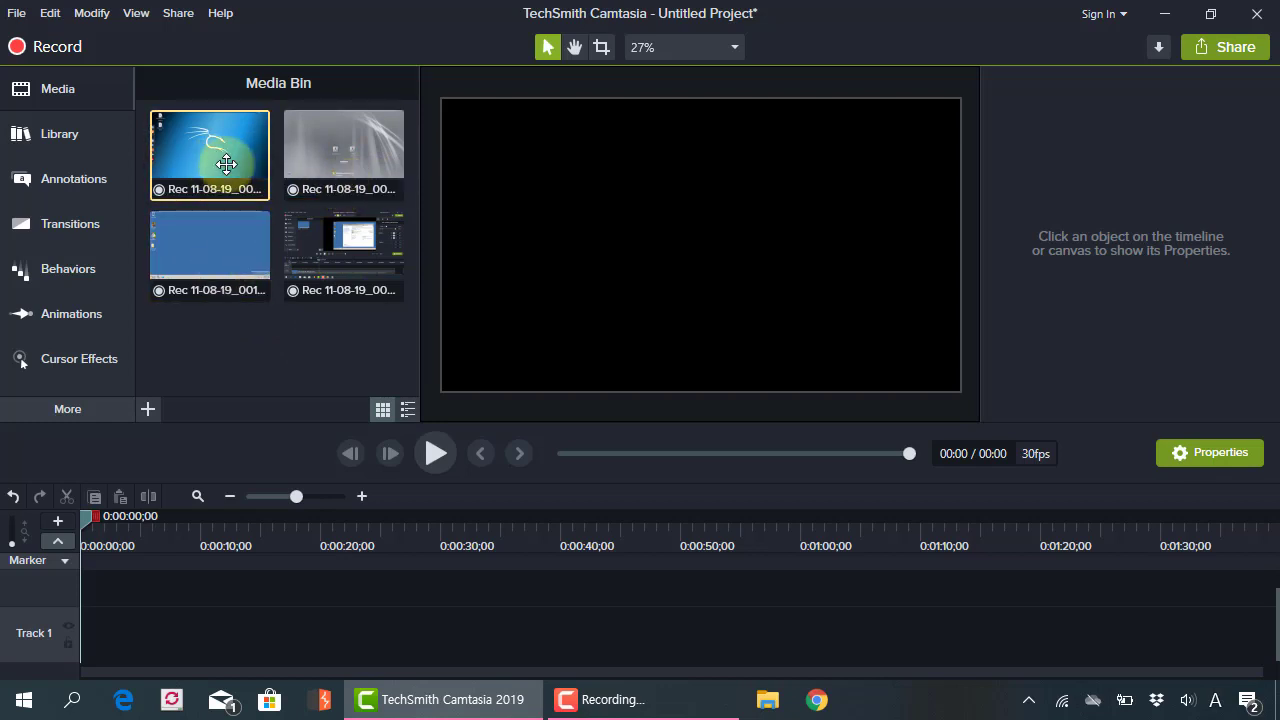
drag(214, 134, 80, 630)
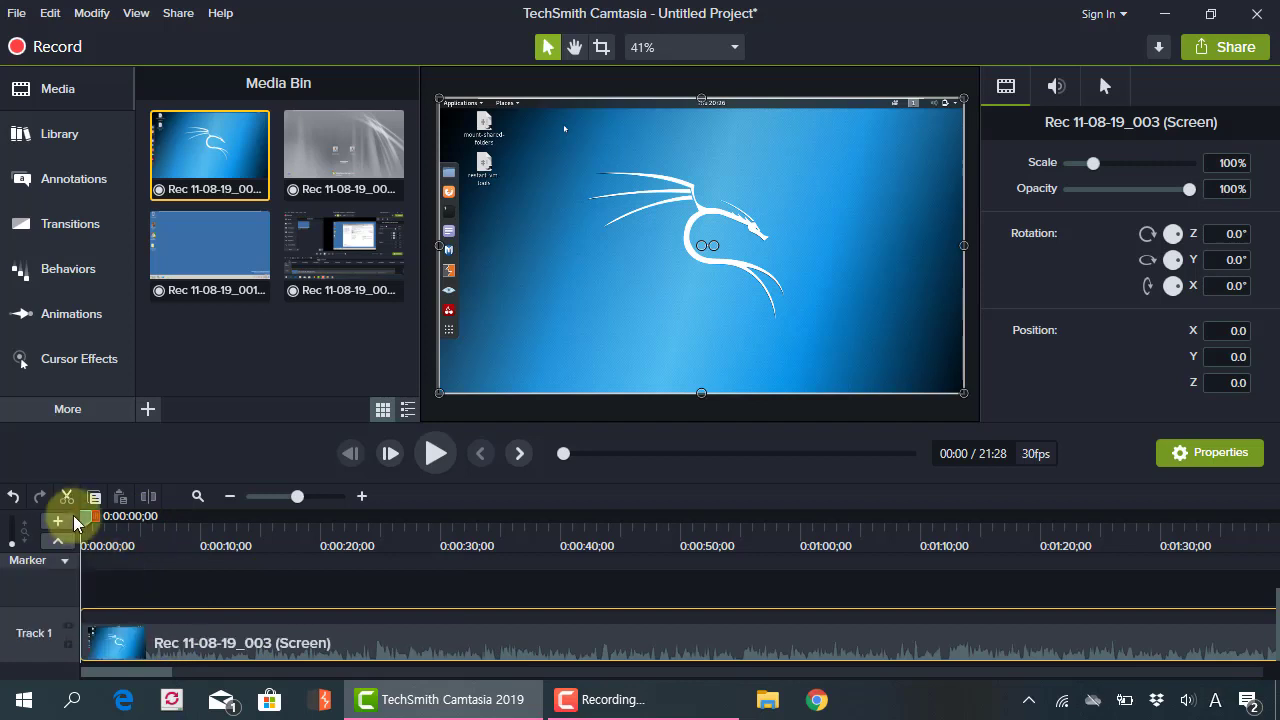
click(108, 520)
drag(348, 537, 57, 528)
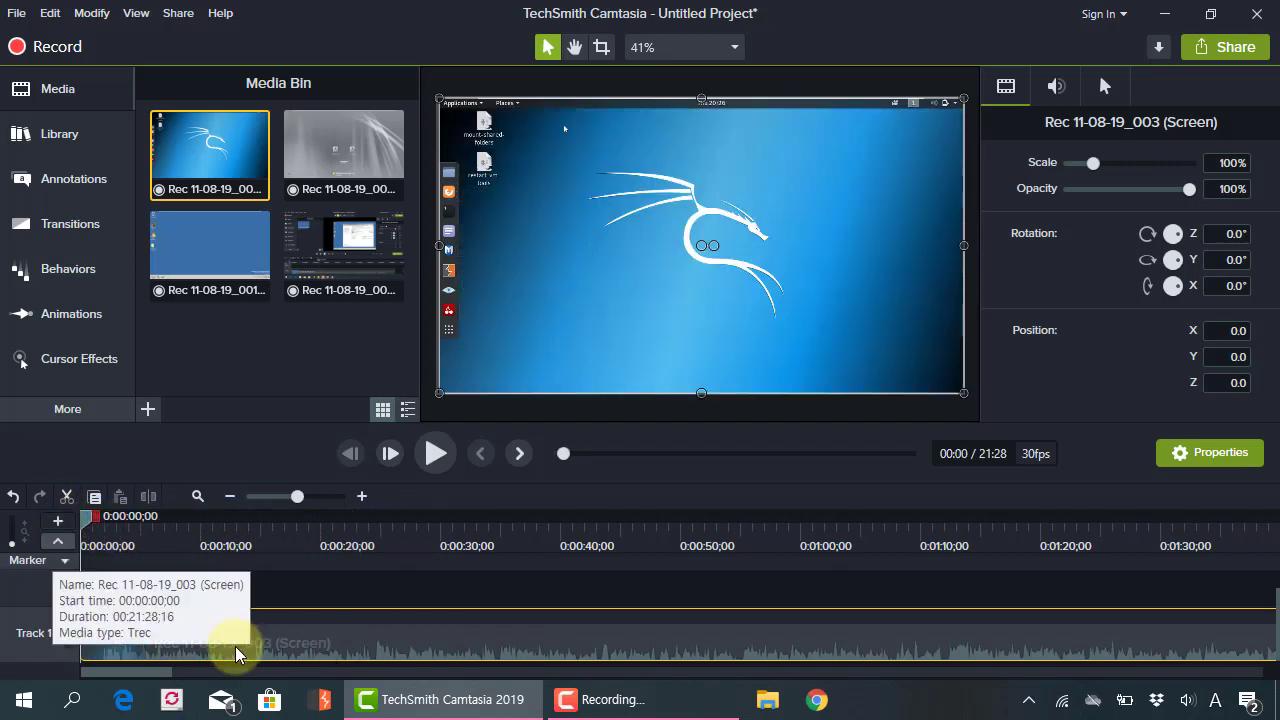
Lower the system volume and move playback to about 30 seconds, where the browser shows the entered web address.
click(82, 178)
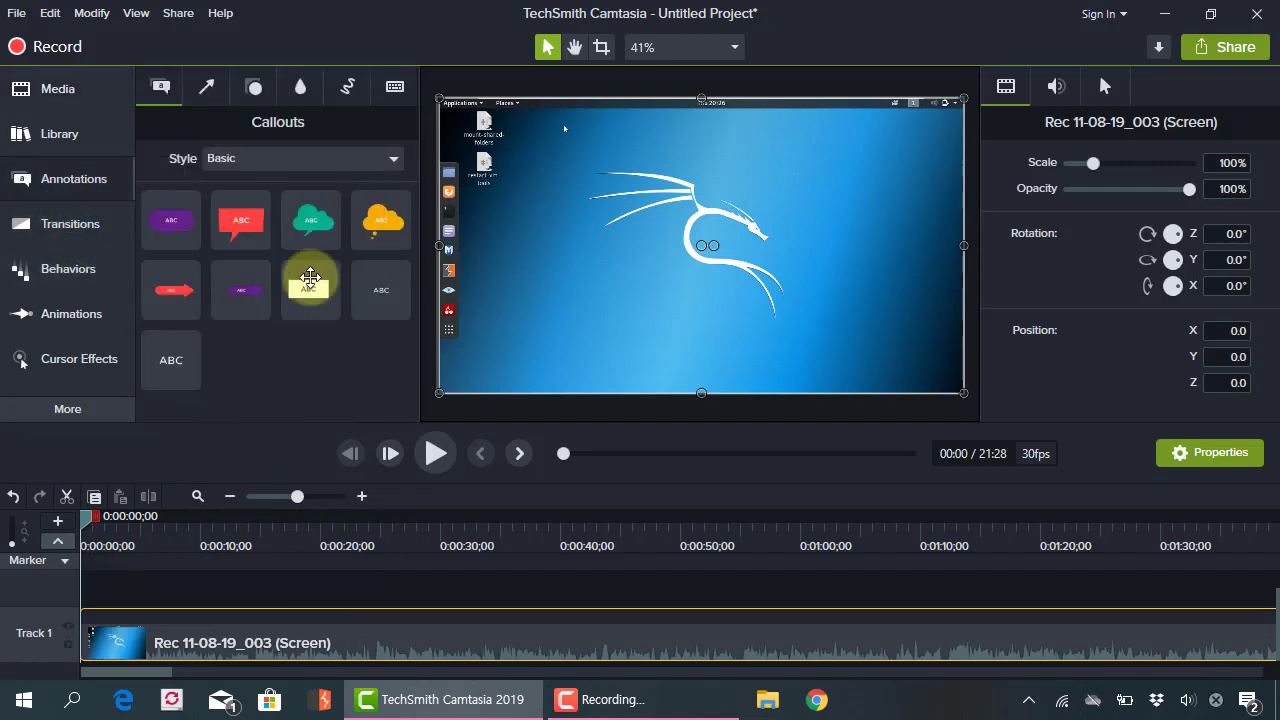
click(311, 220)
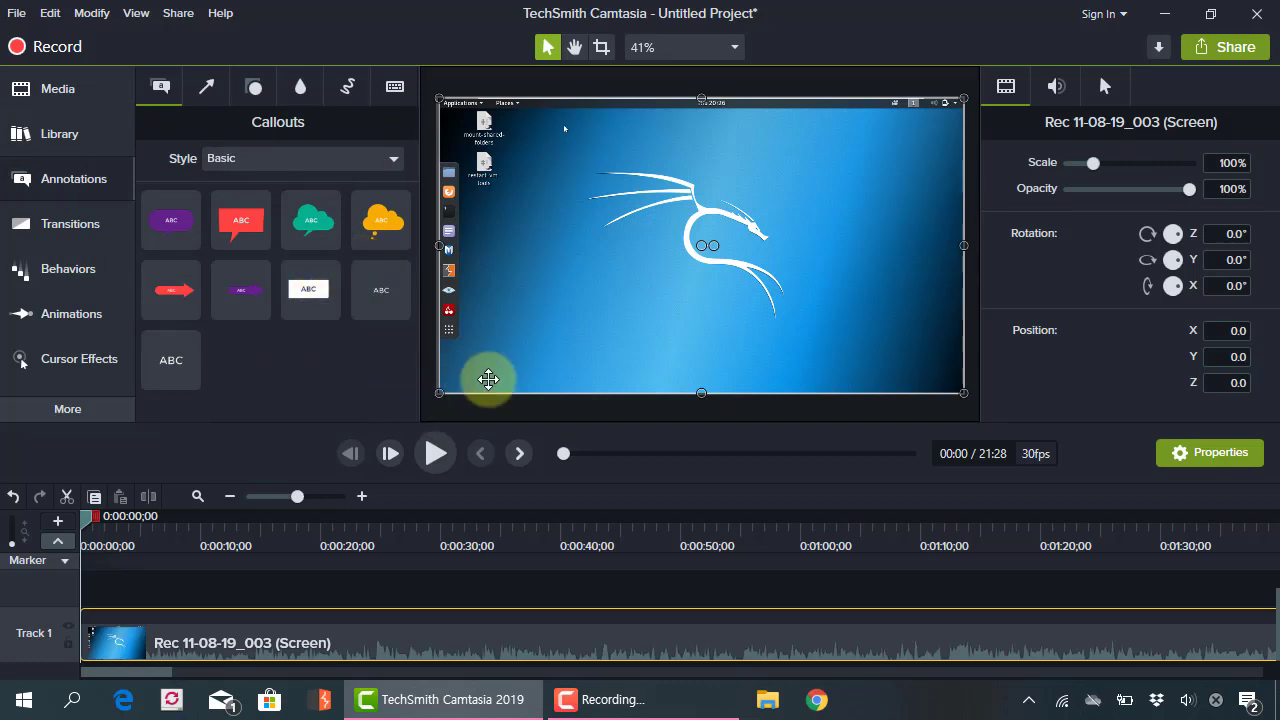
key(XF86AudioLowerVolume)
key(XF86AudioLowerVolume)
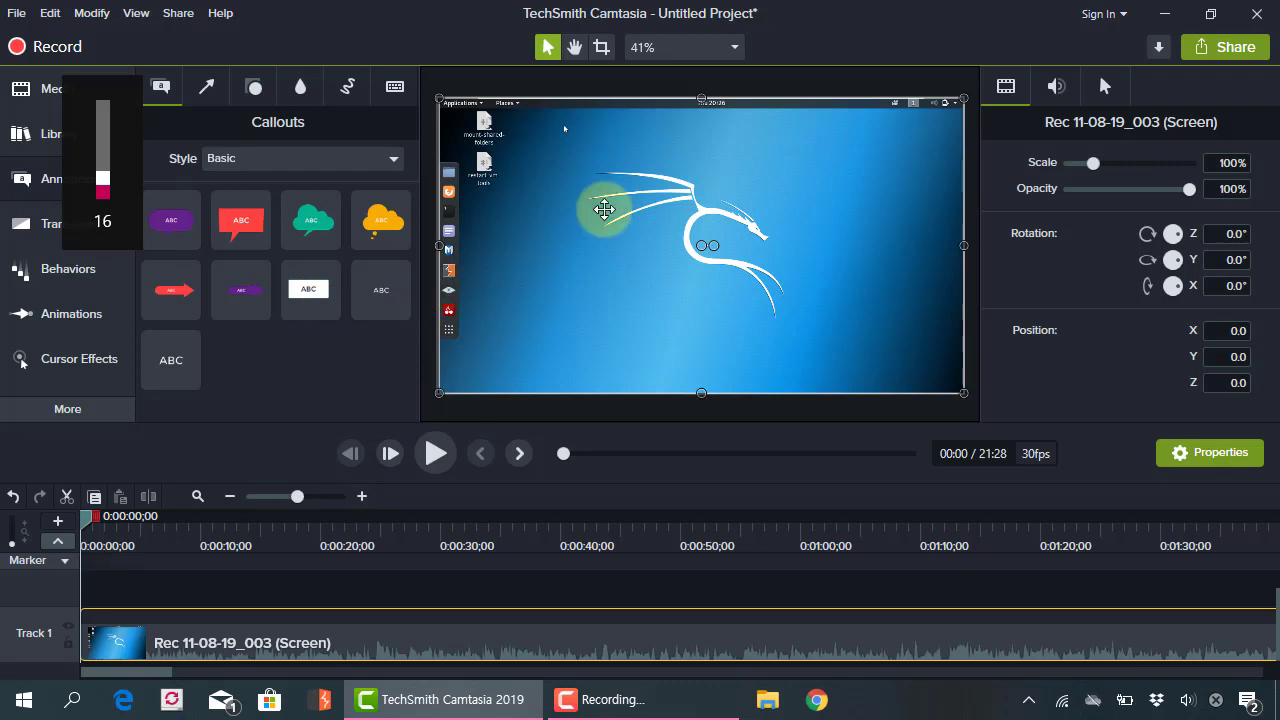
click(437, 452)
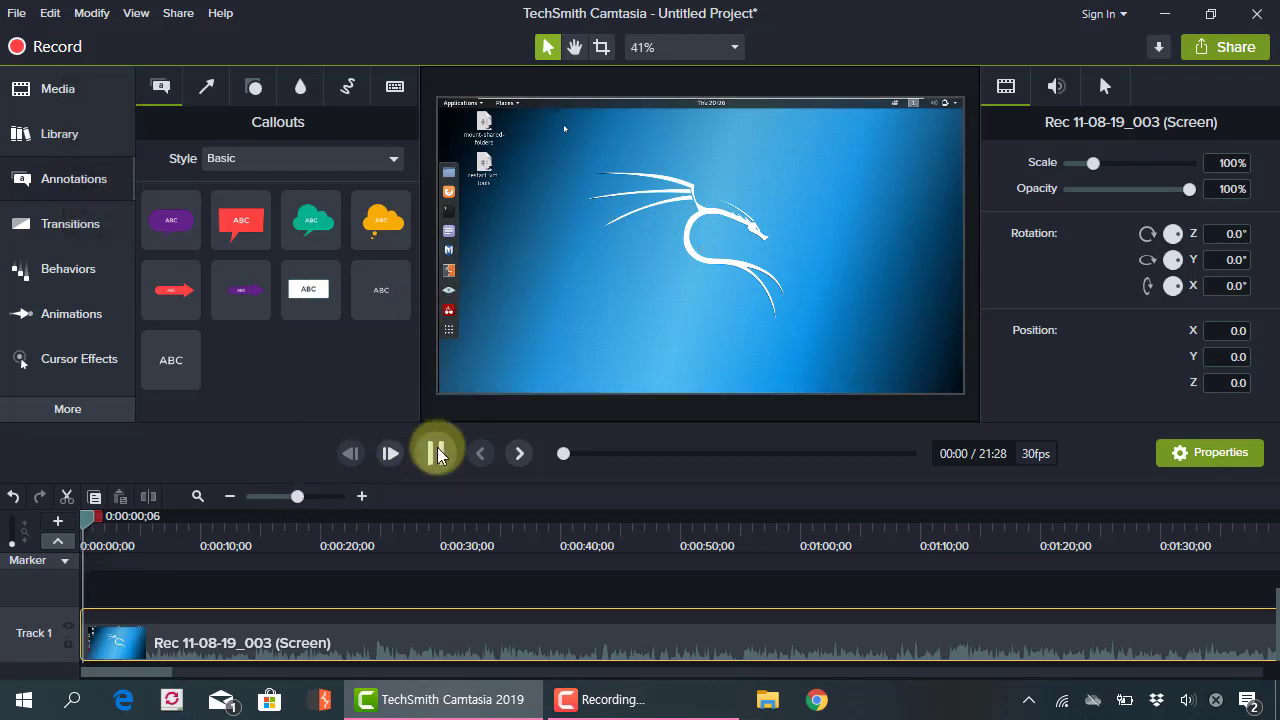
click(572, 452)
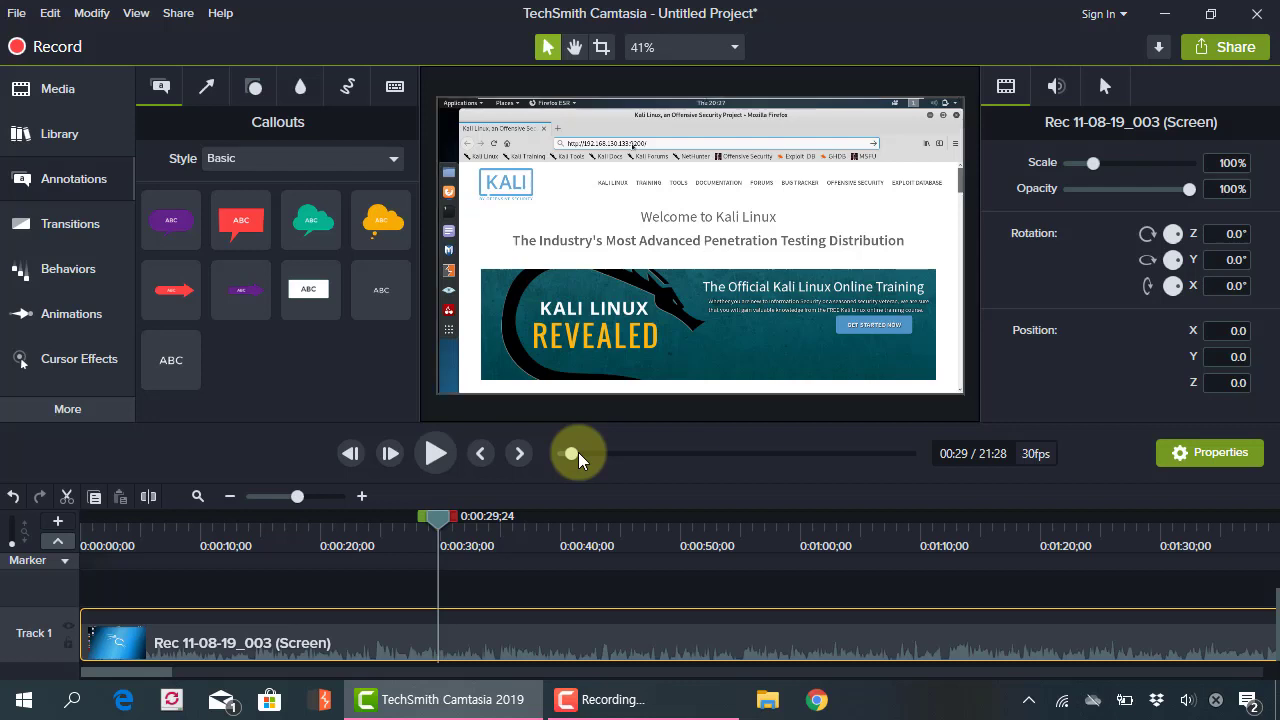
key(space)
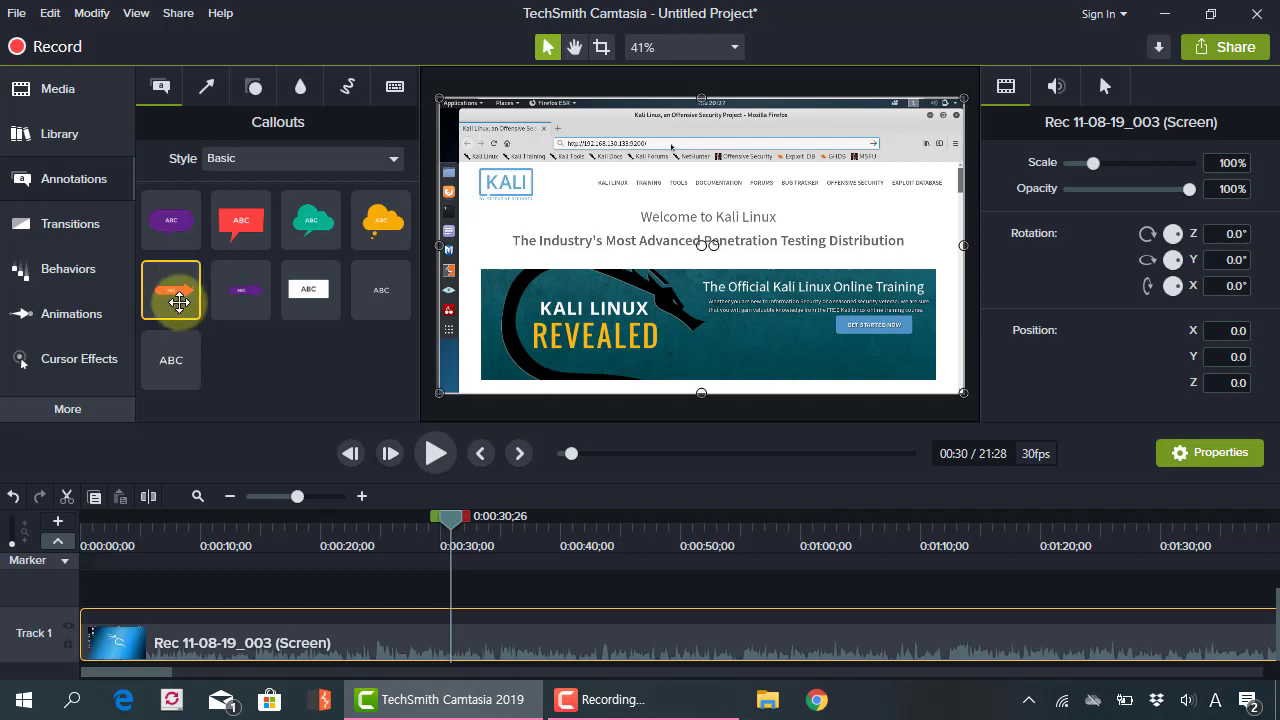
Add the red arrow callout from the Basic style to the canvas and shrink it to point at the browser's address bar.
drag(179, 302, 598, 225)
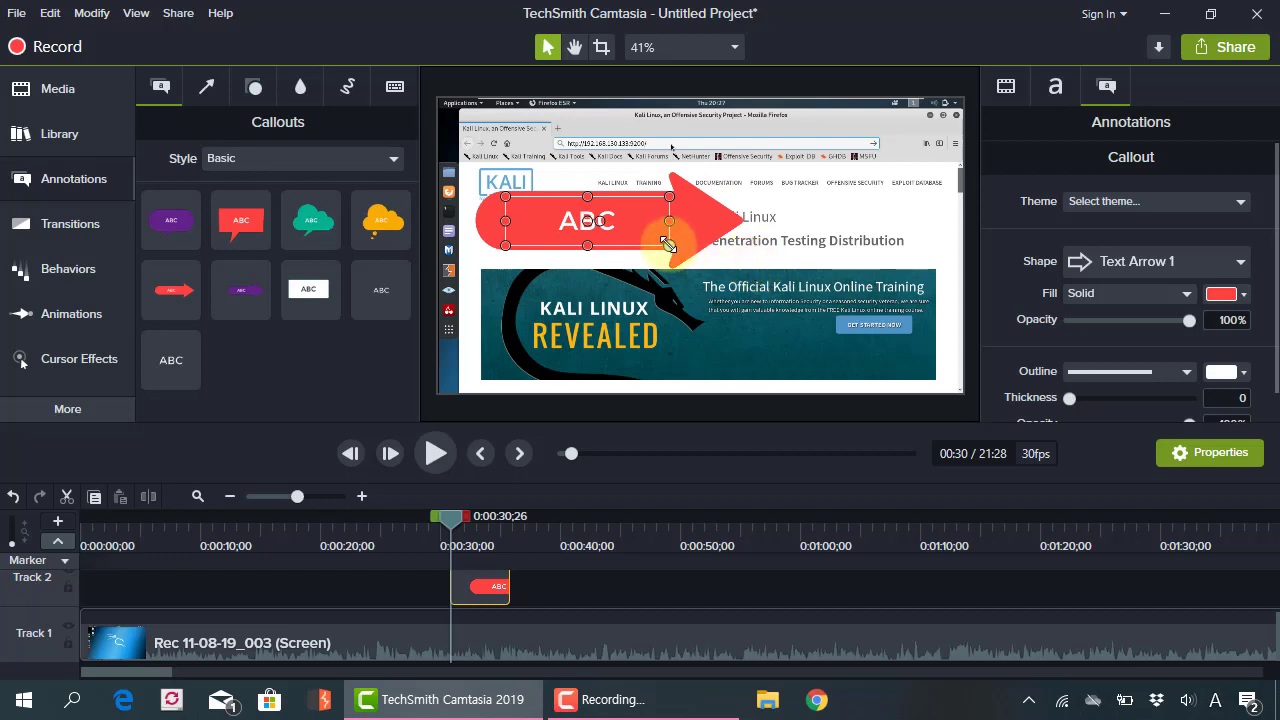
drag(668, 244, 510, 142)
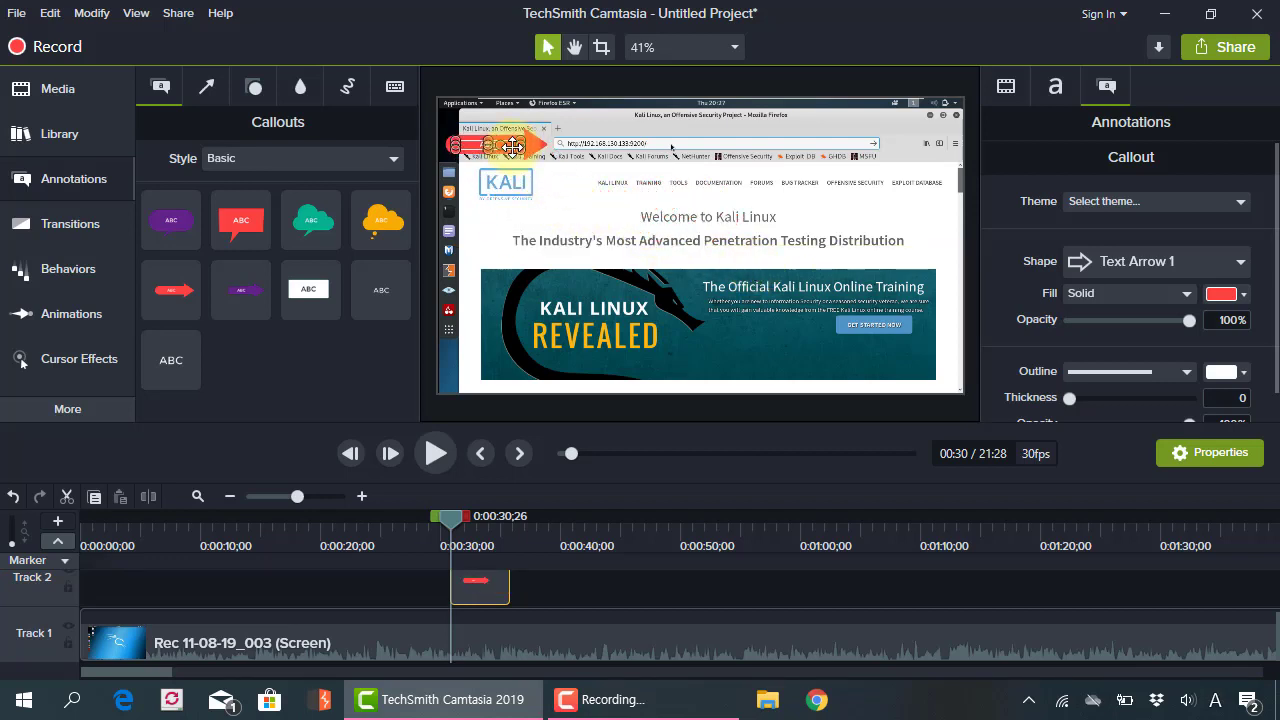
click(555, 258)
Examine the arrow callout's text settings and its shape, fill and outline settings.
click(505, 143)
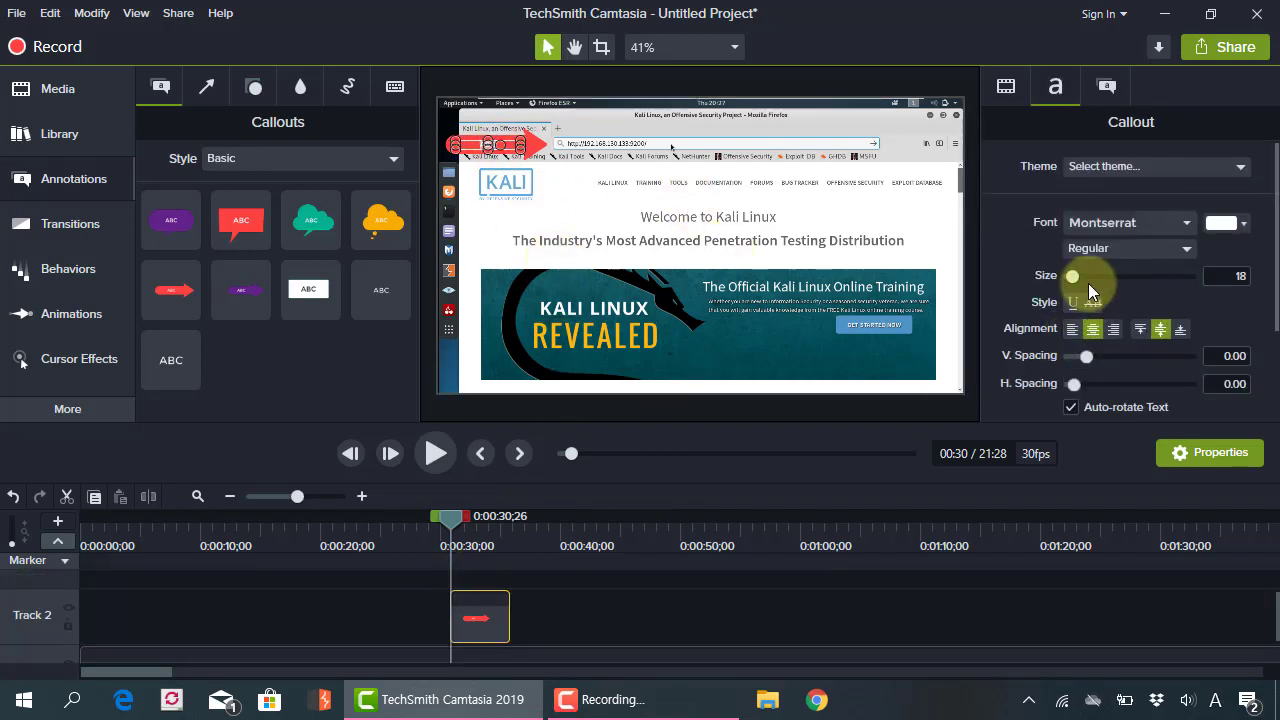
click(1106, 88)
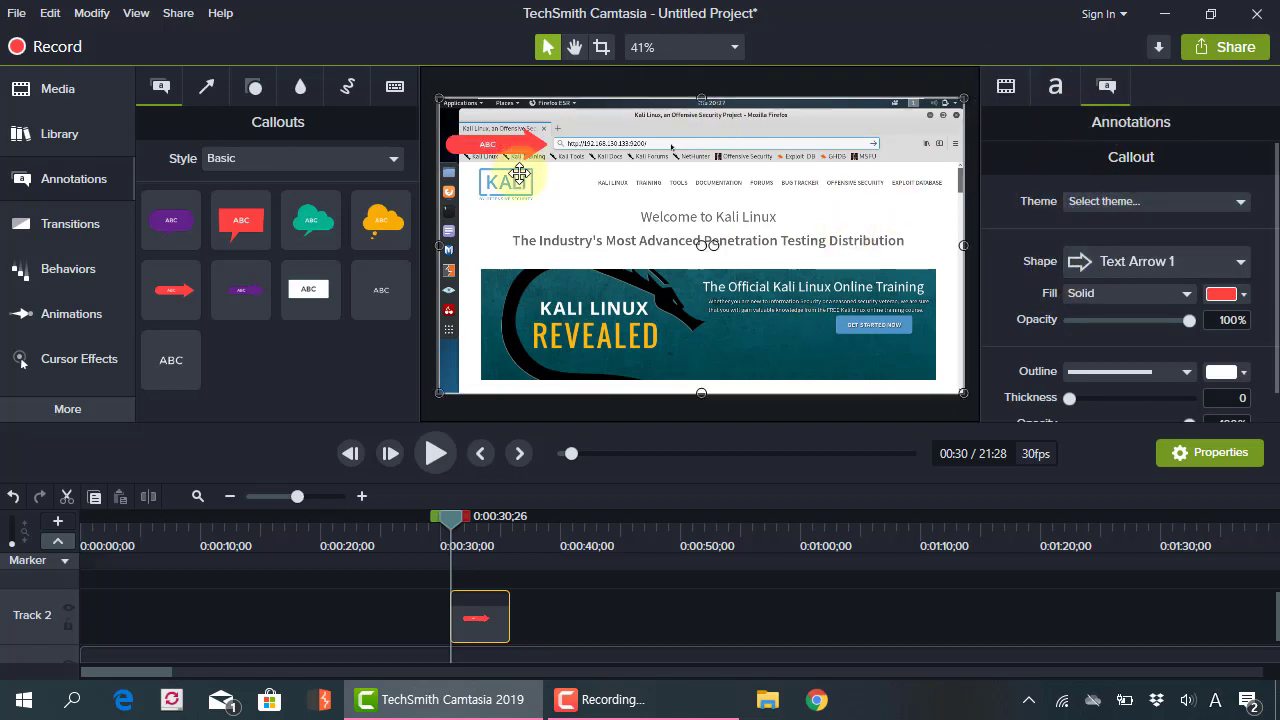
click(518, 138)
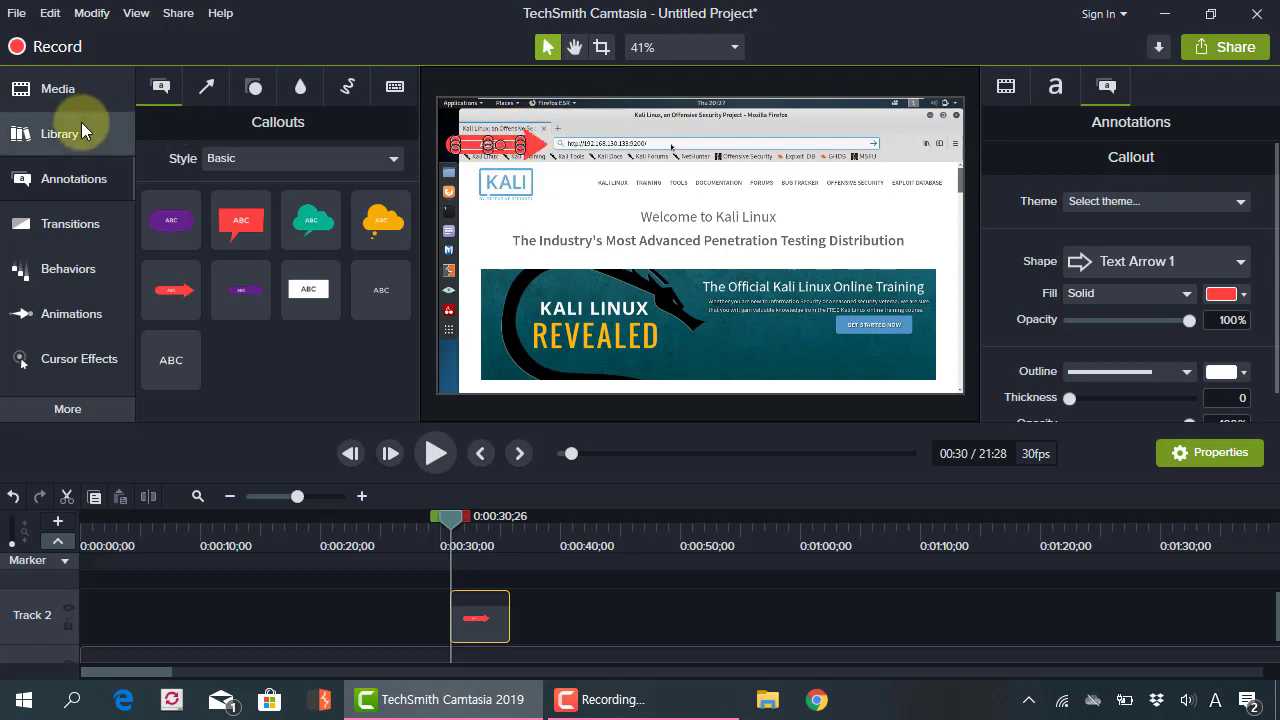
click(82, 92)
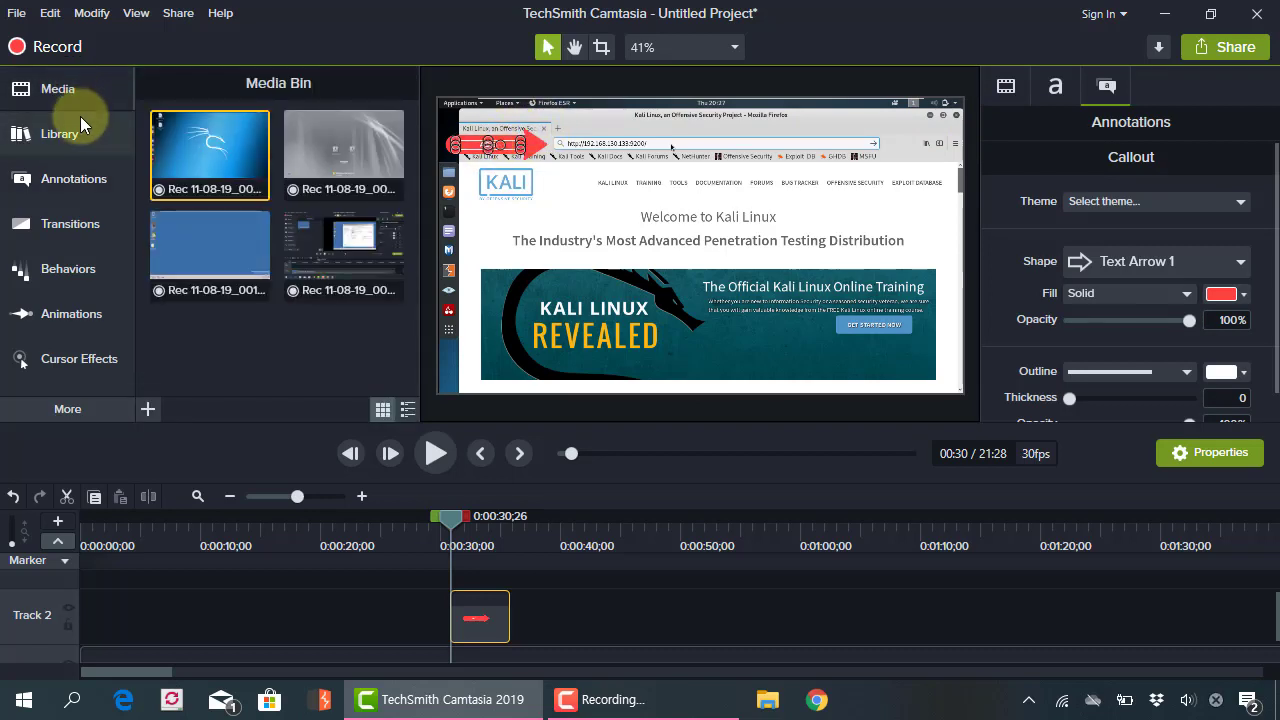
click(80, 178)
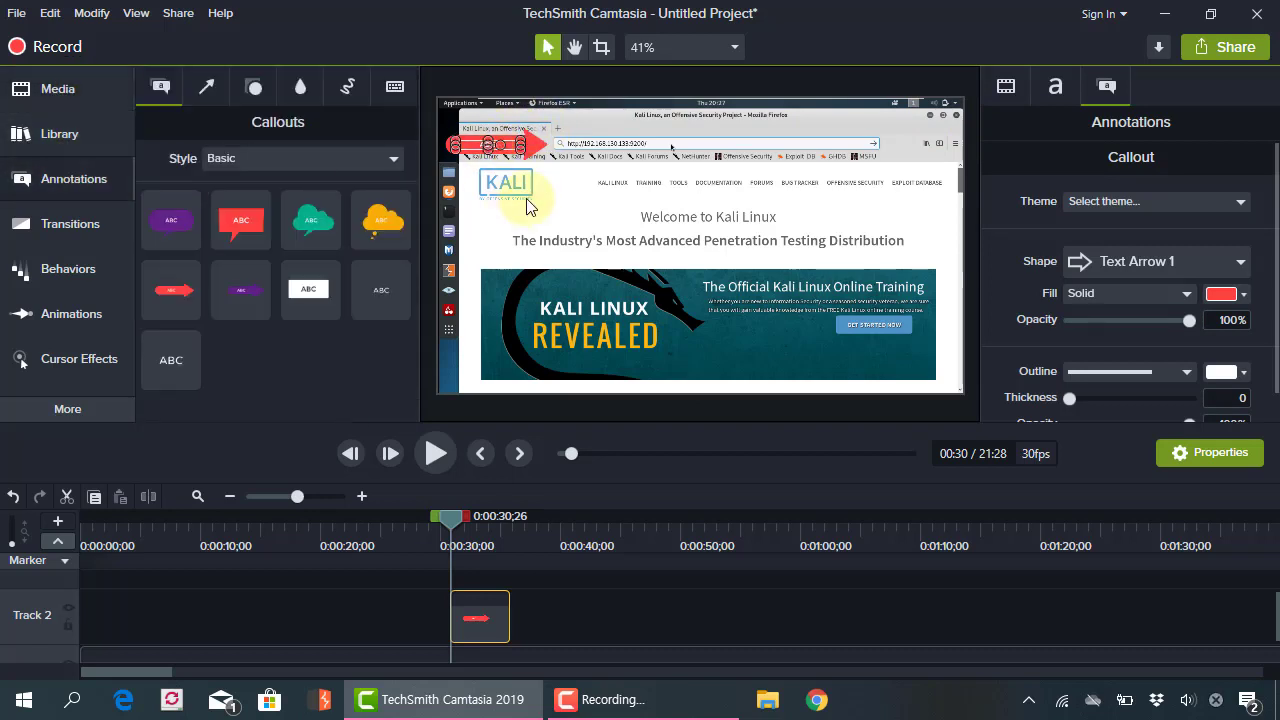
click(538, 144)
click(538, 144)
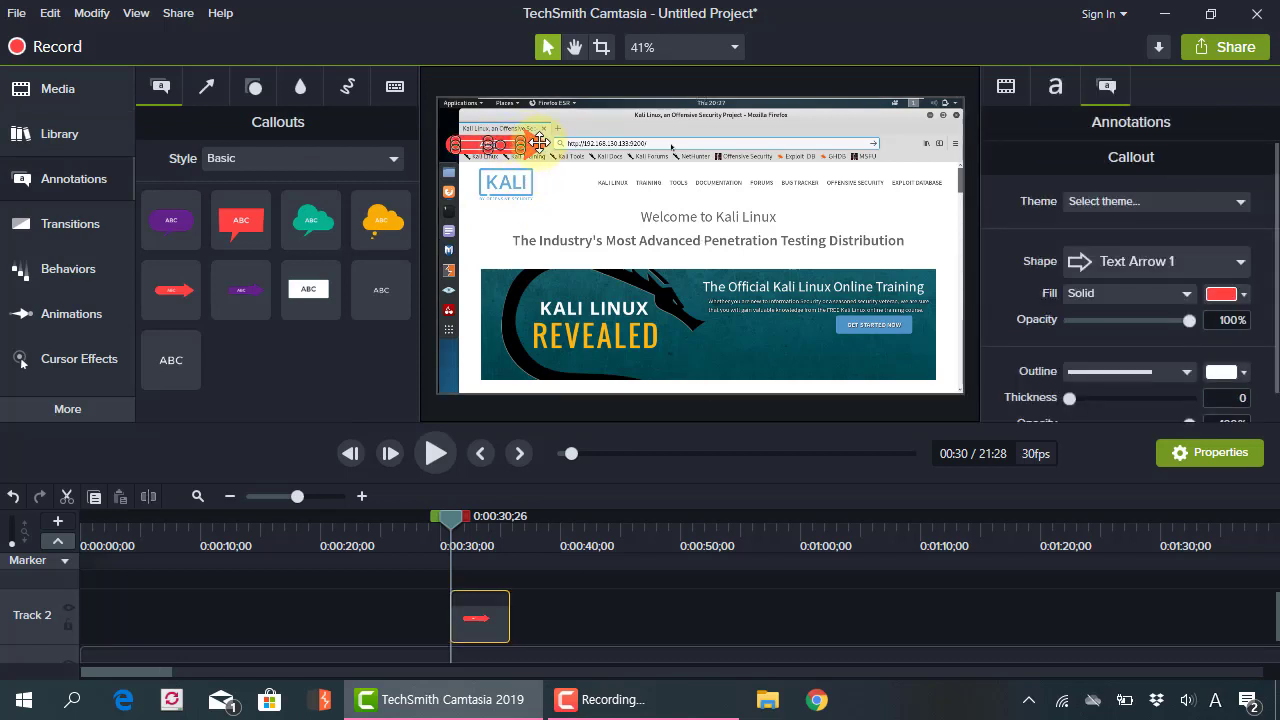
click(538, 148)
click(537, 147)
click(537, 140)
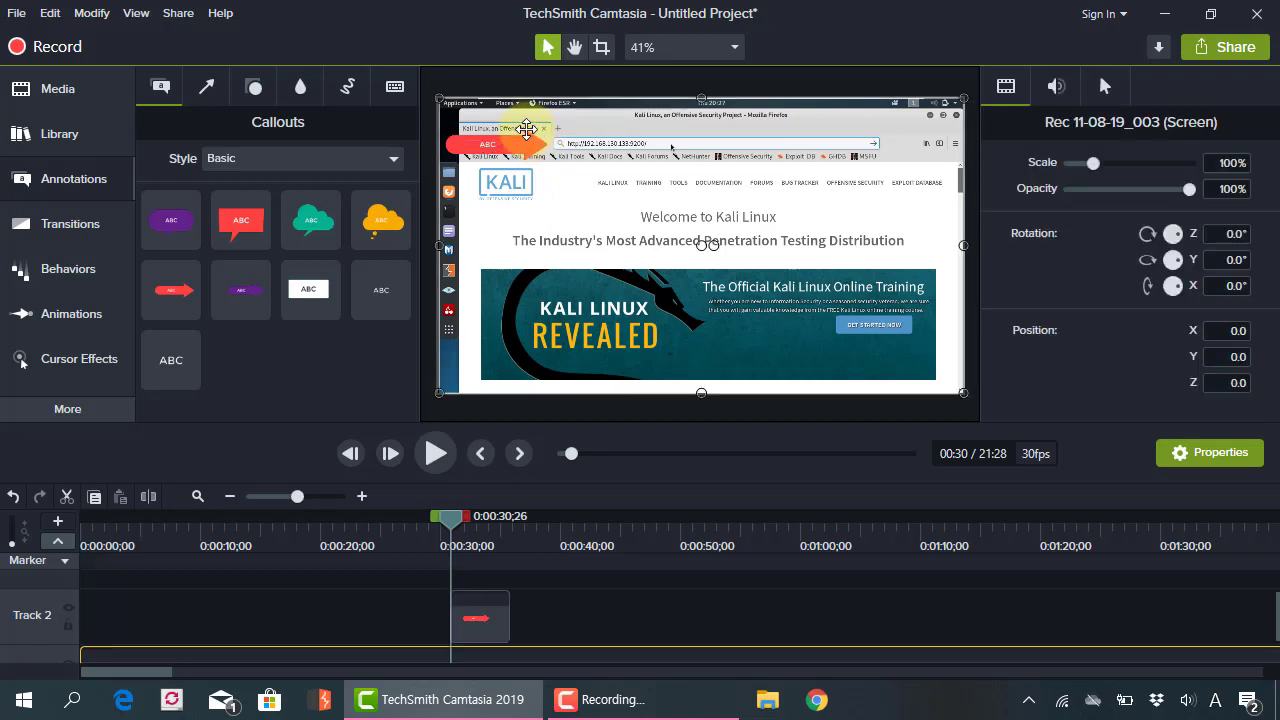
click(528, 134)
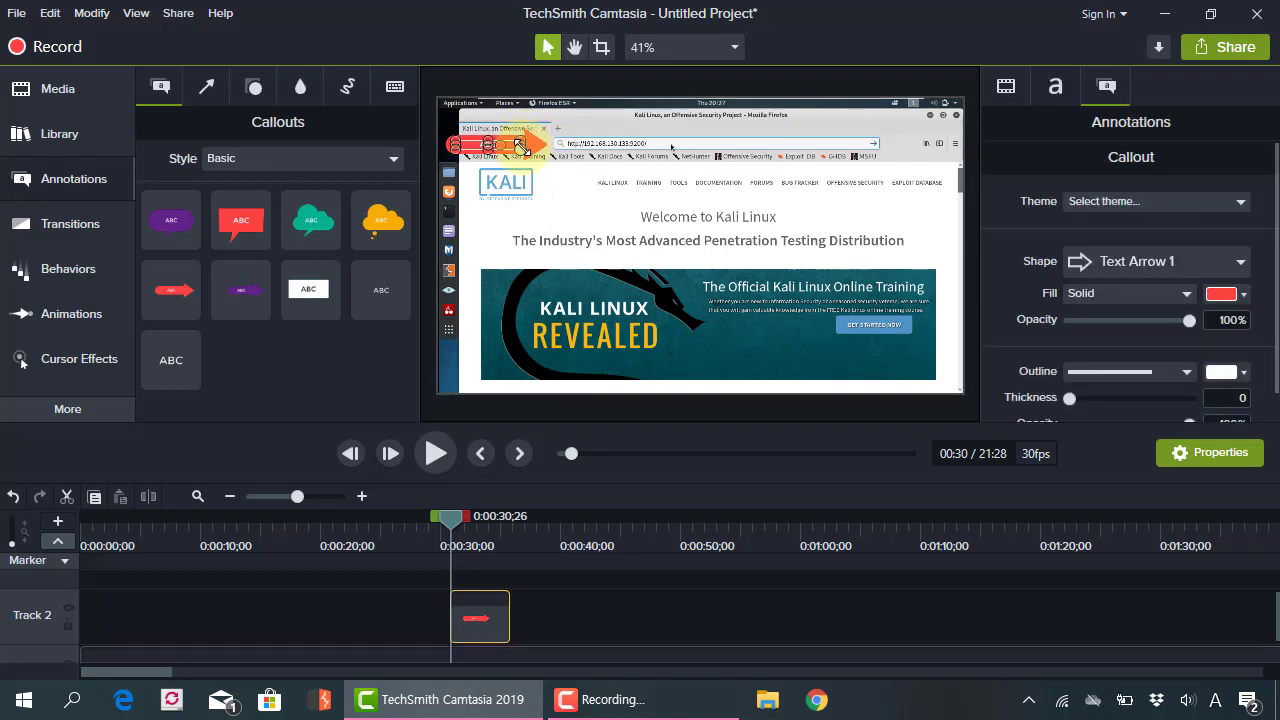
scroll(1230, 222, down, 1)
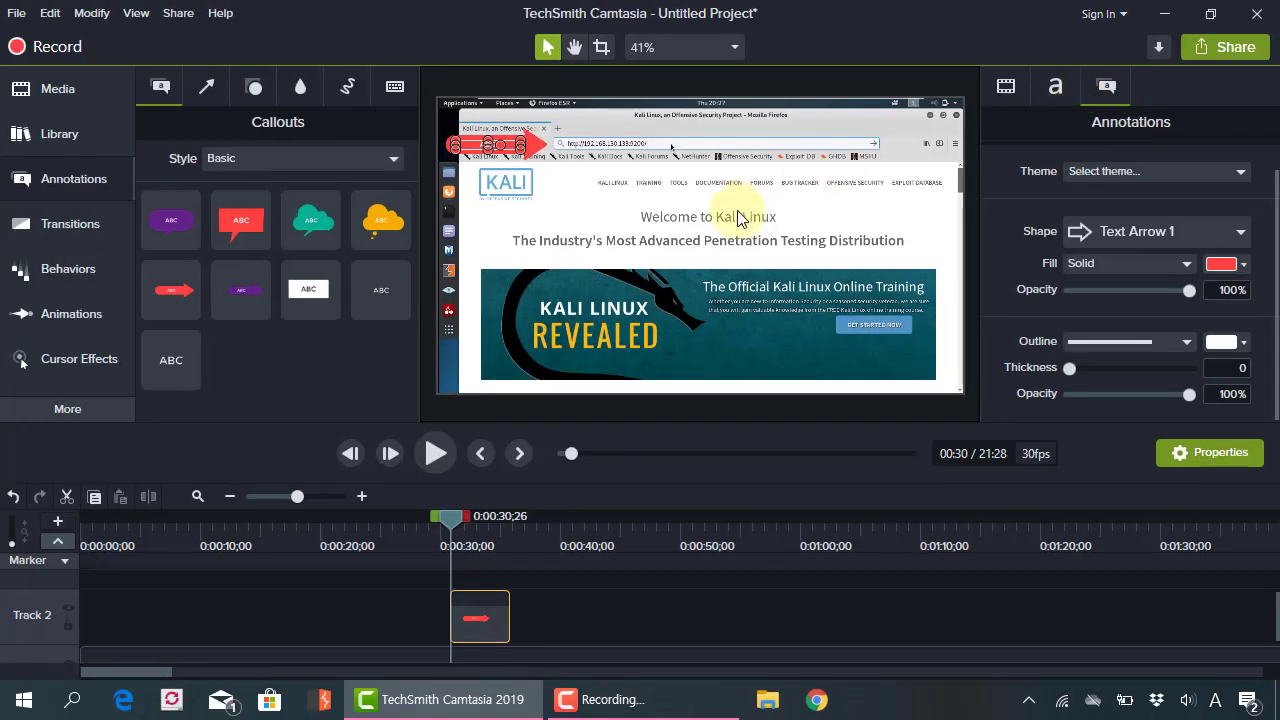
Enlarge the red arrow callout and replace its text with "URL 접속".
click(303, 404)
click(490, 145)
double_click(481, 141)
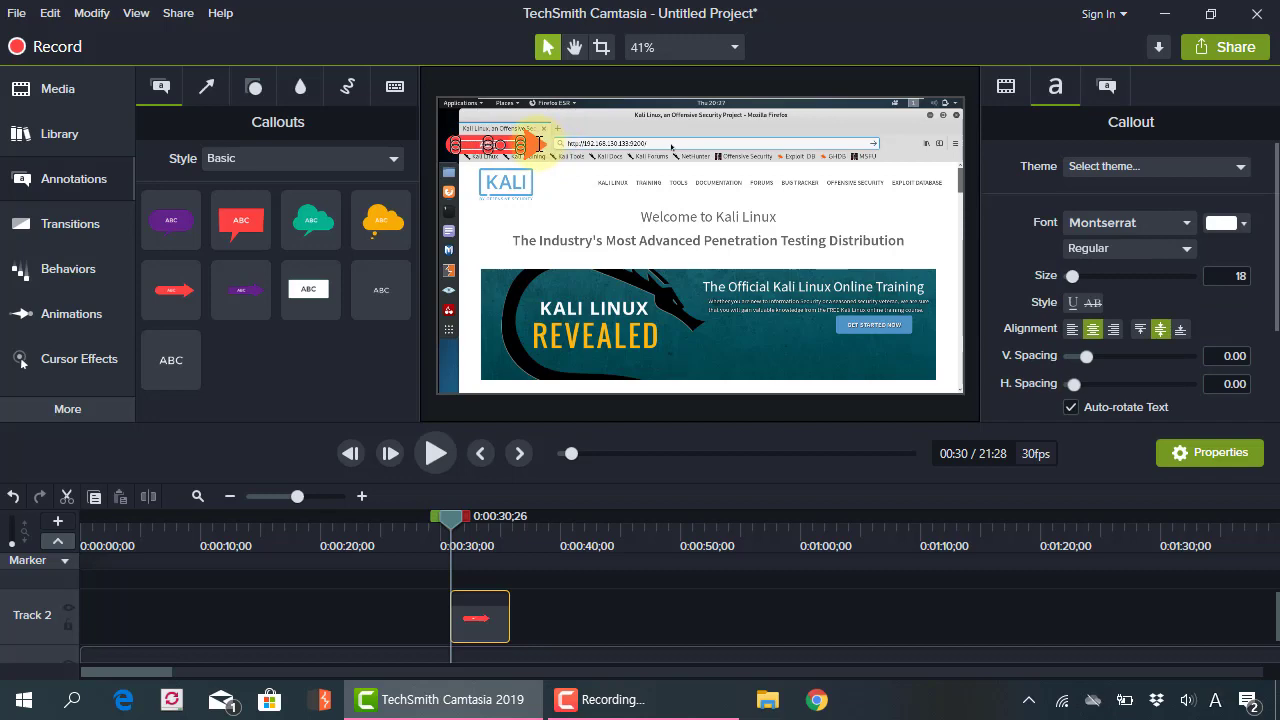
click(1106, 86)
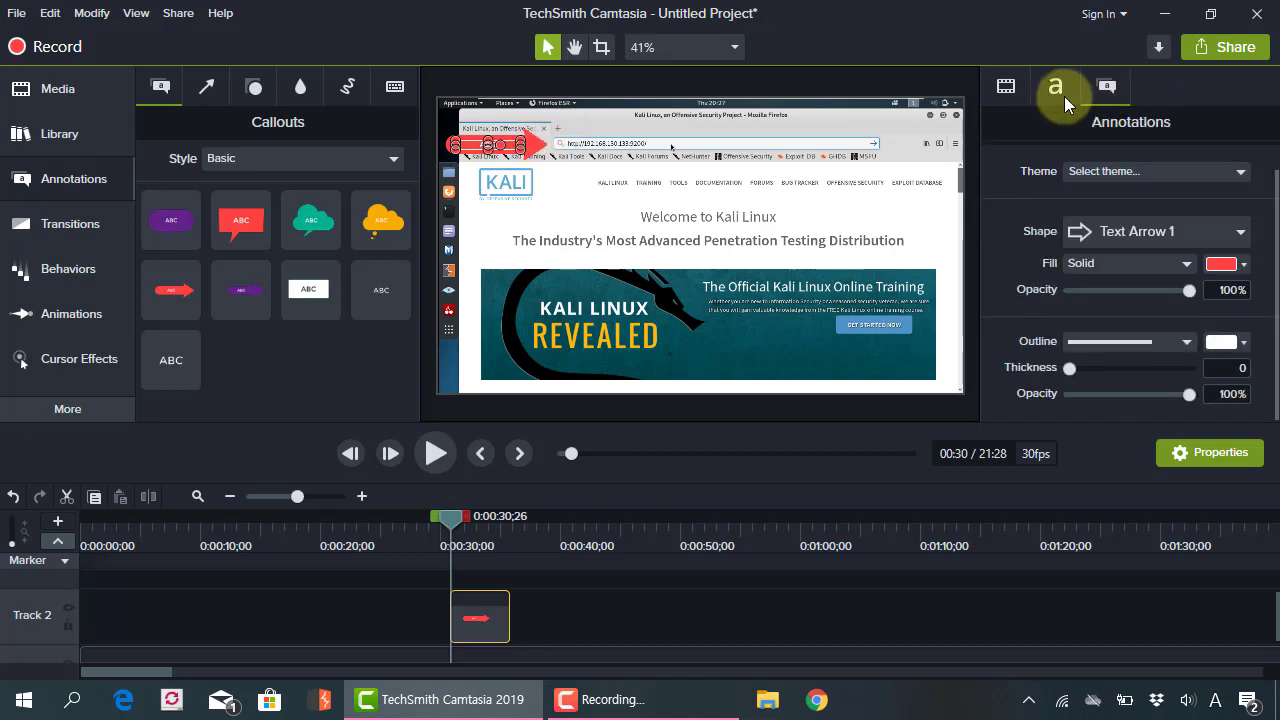
click(1066, 90)
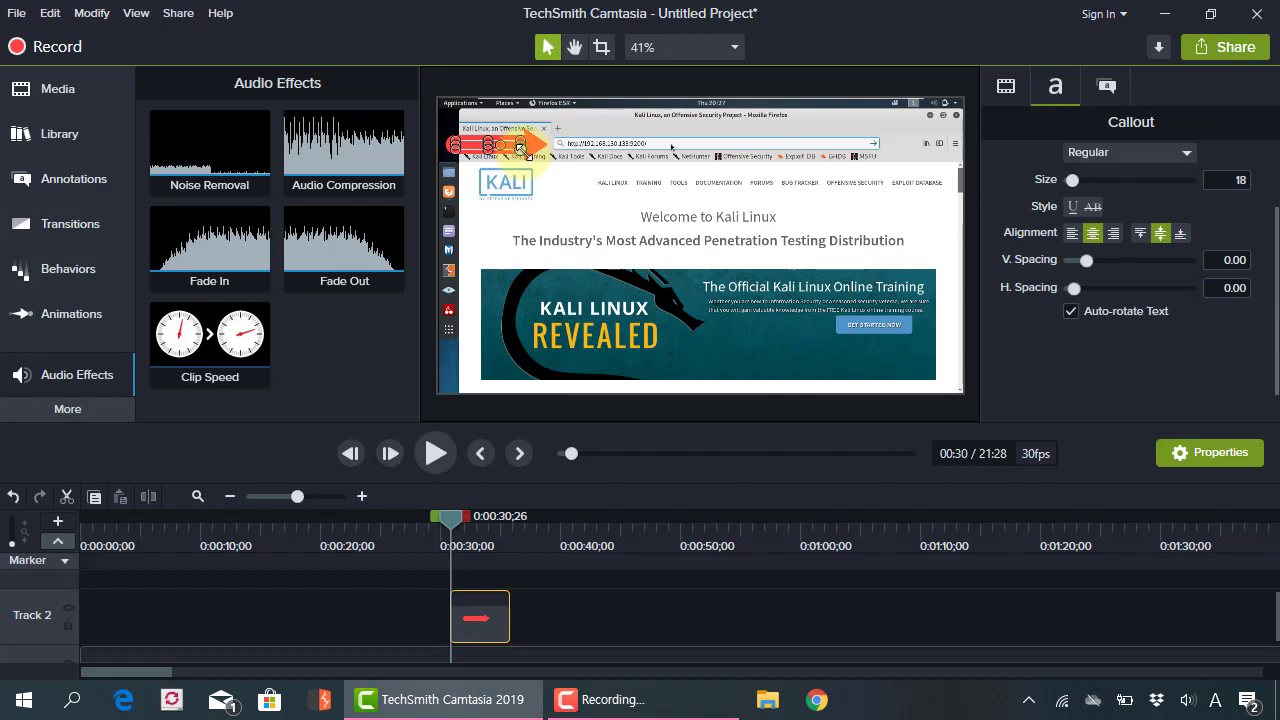
drag(520, 148, 598, 160)
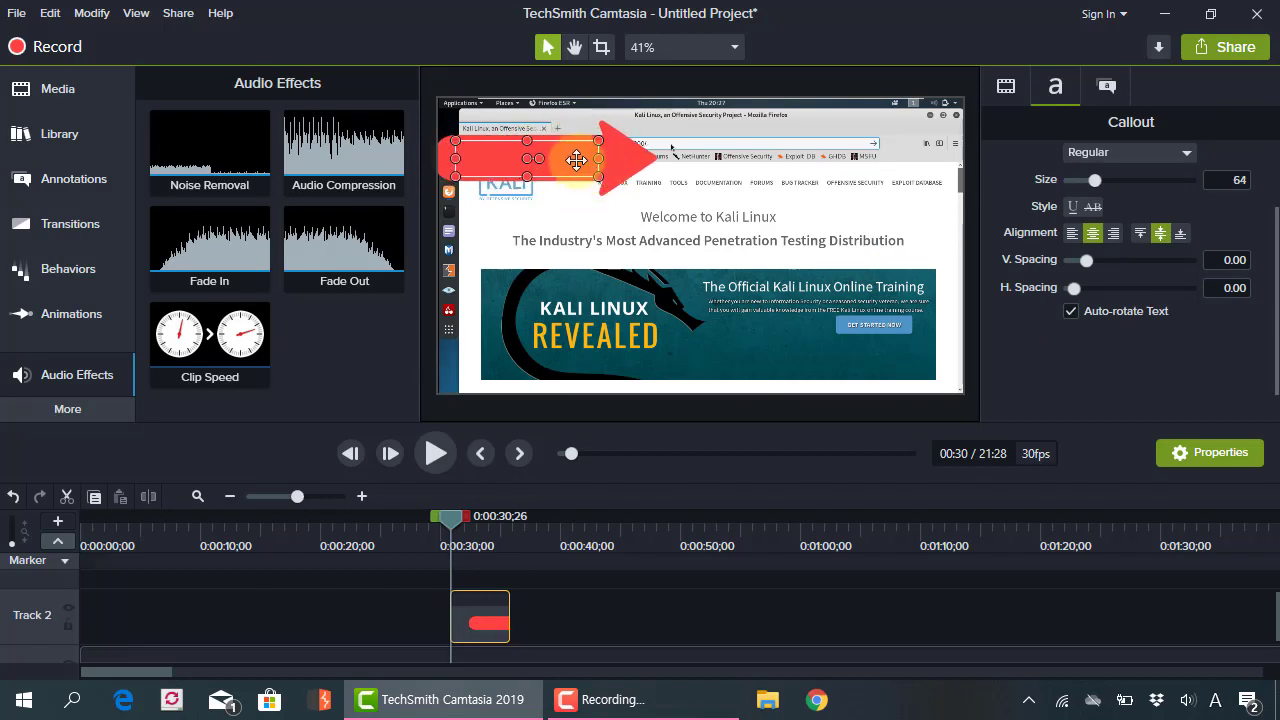
double_click(557, 158)
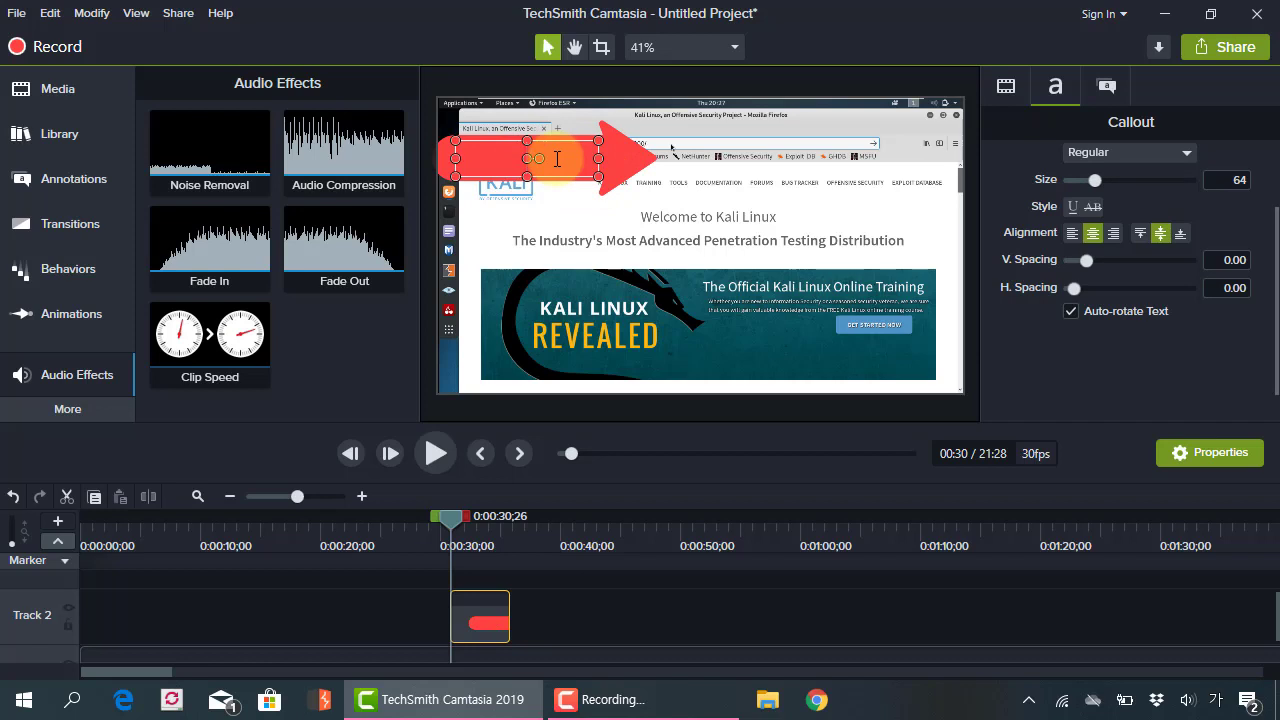
text(접)
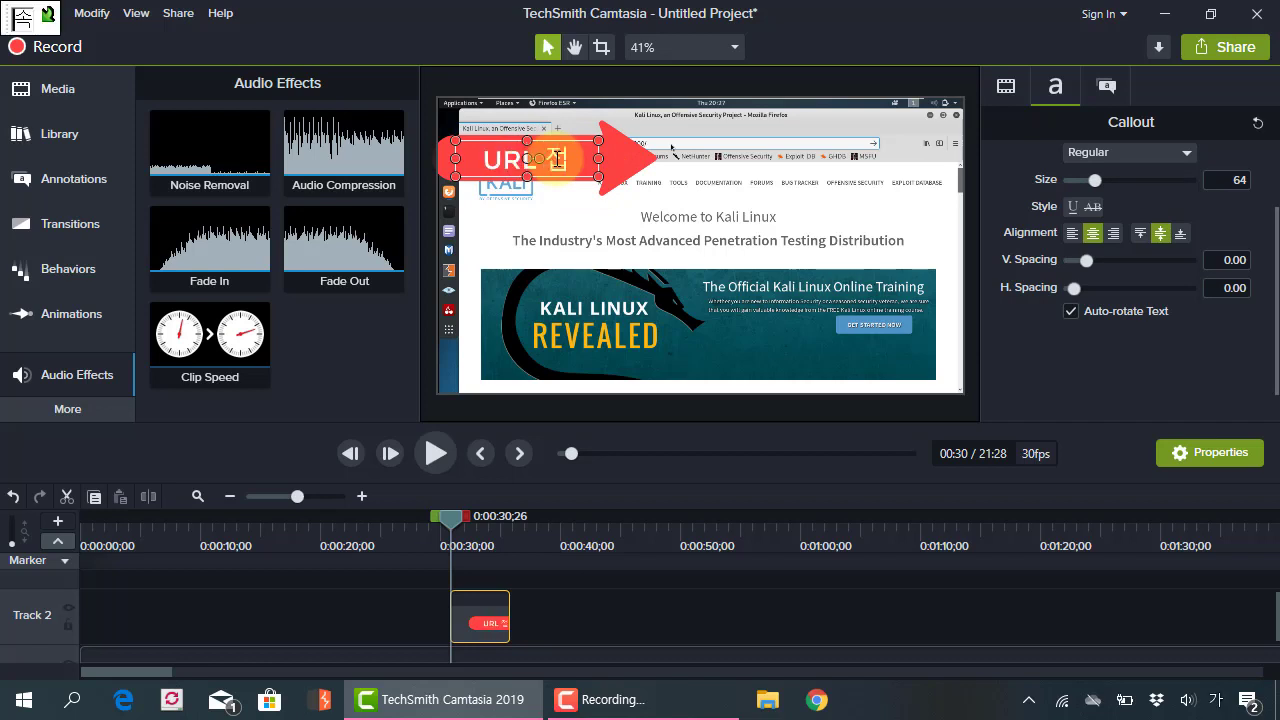
text(속)
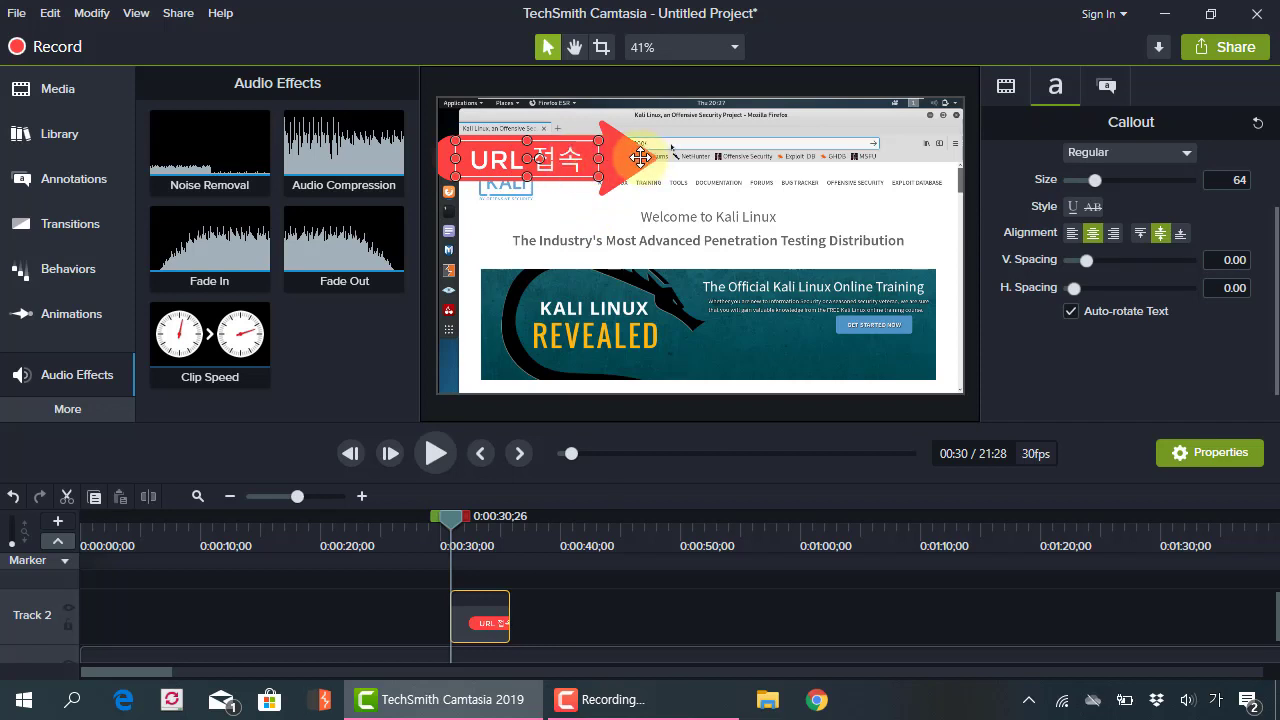
click(616, 208)
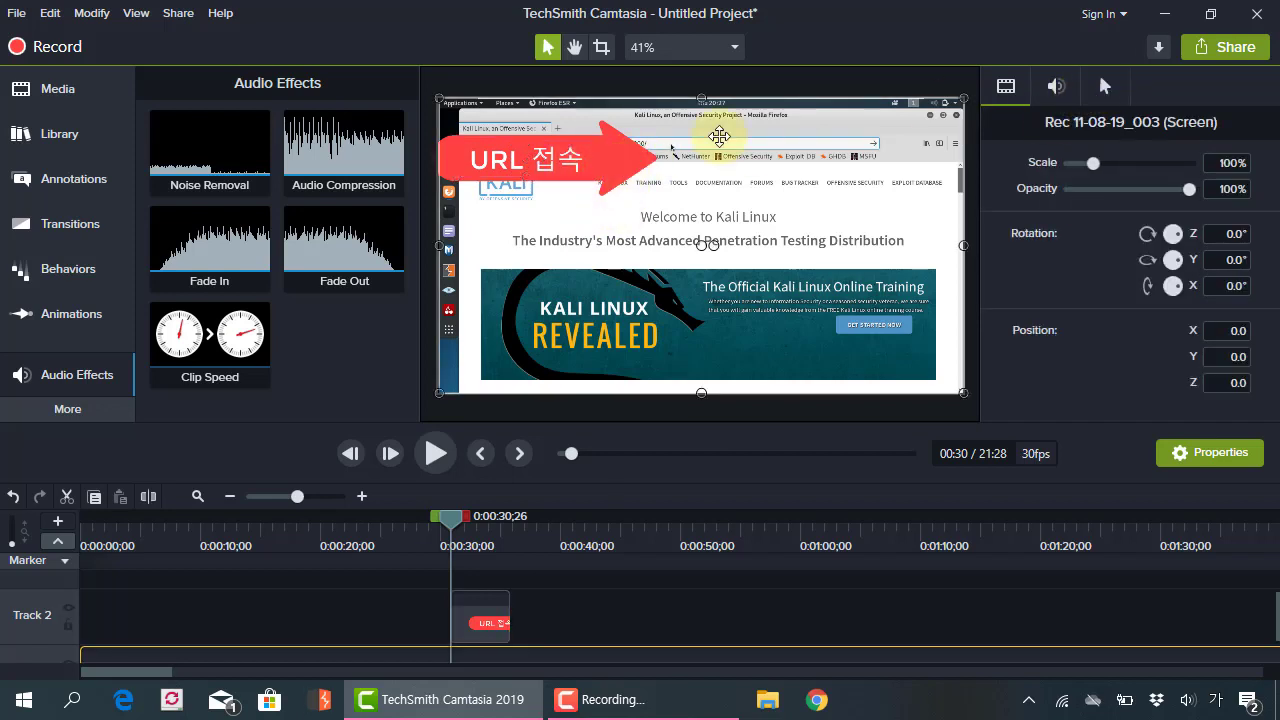
Try the Thought Bubble 2 shape on the "URL 접속" callout and switch it back to Text Arrow 1.
click(609, 153)
click(1106, 86)
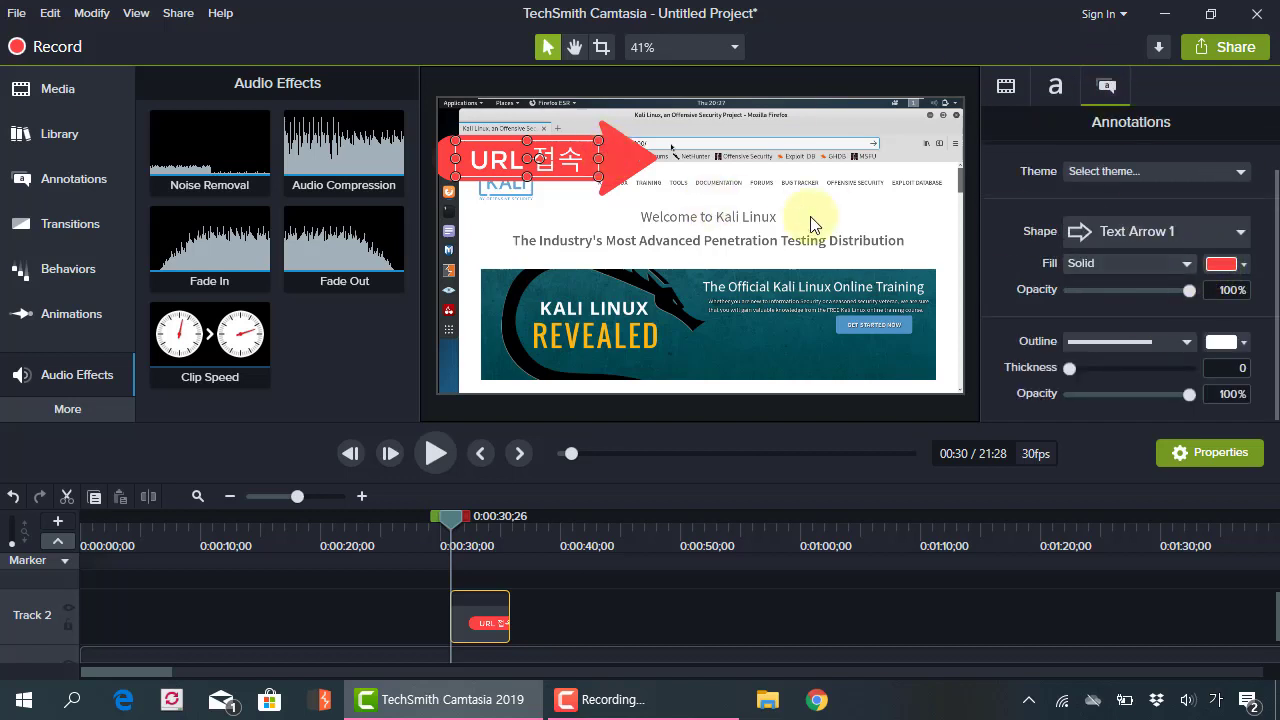
click(1175, 238)
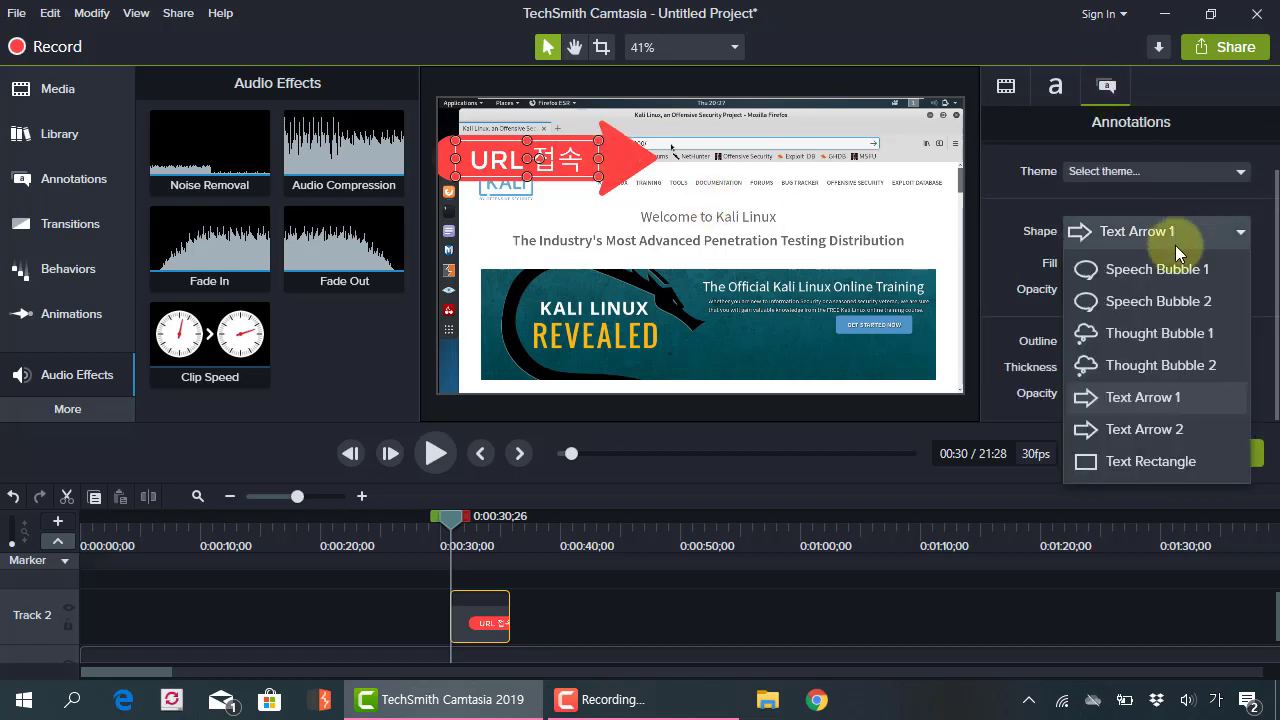
click(1146, 364)
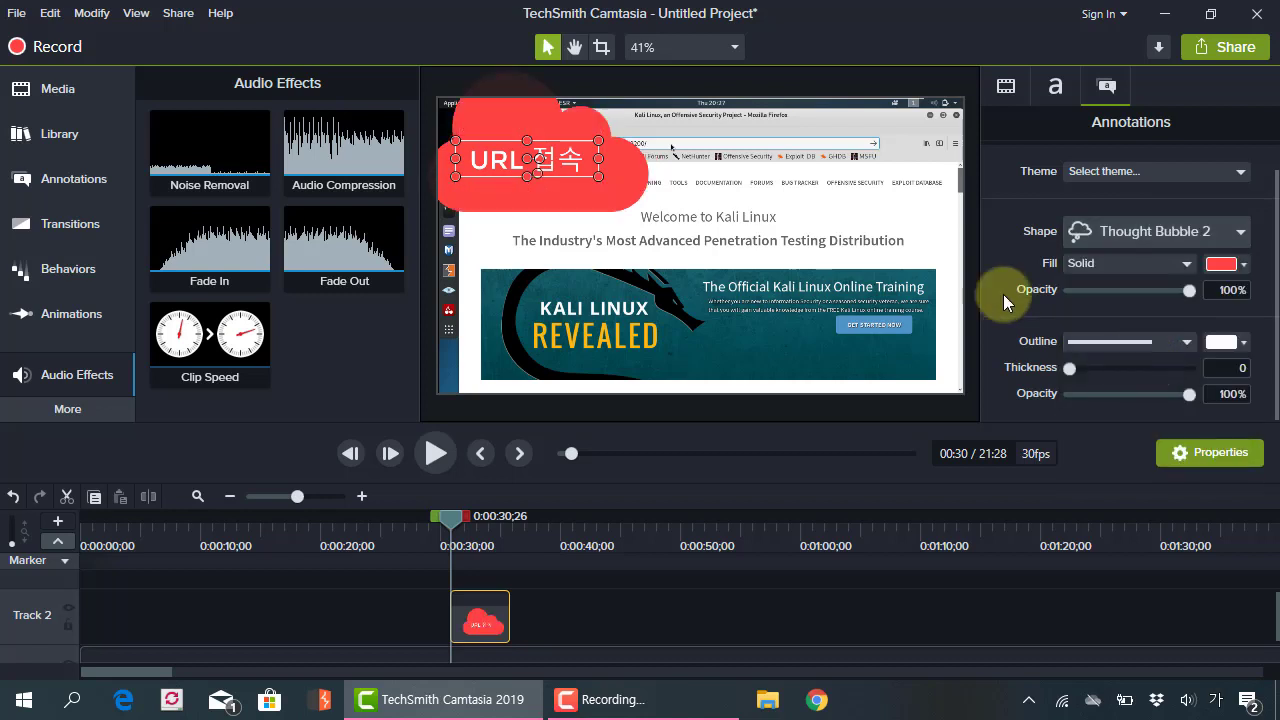
click(1131, 230)
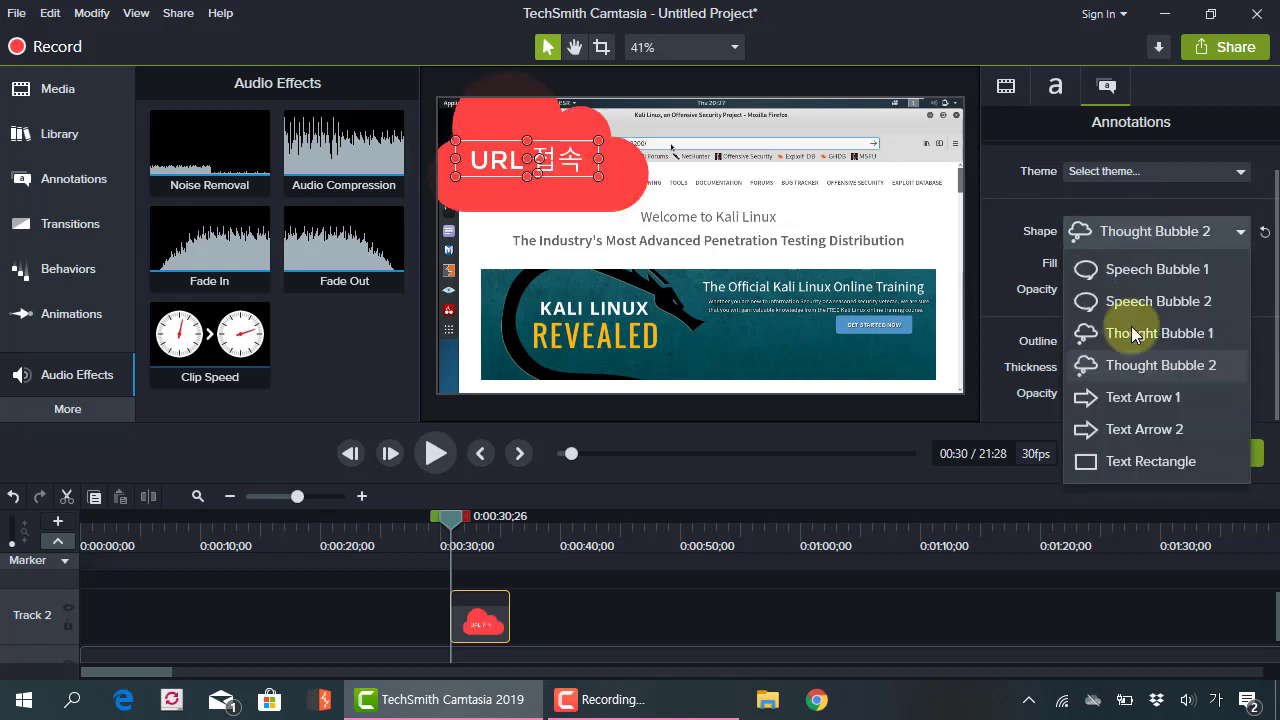
click(1141, 397)
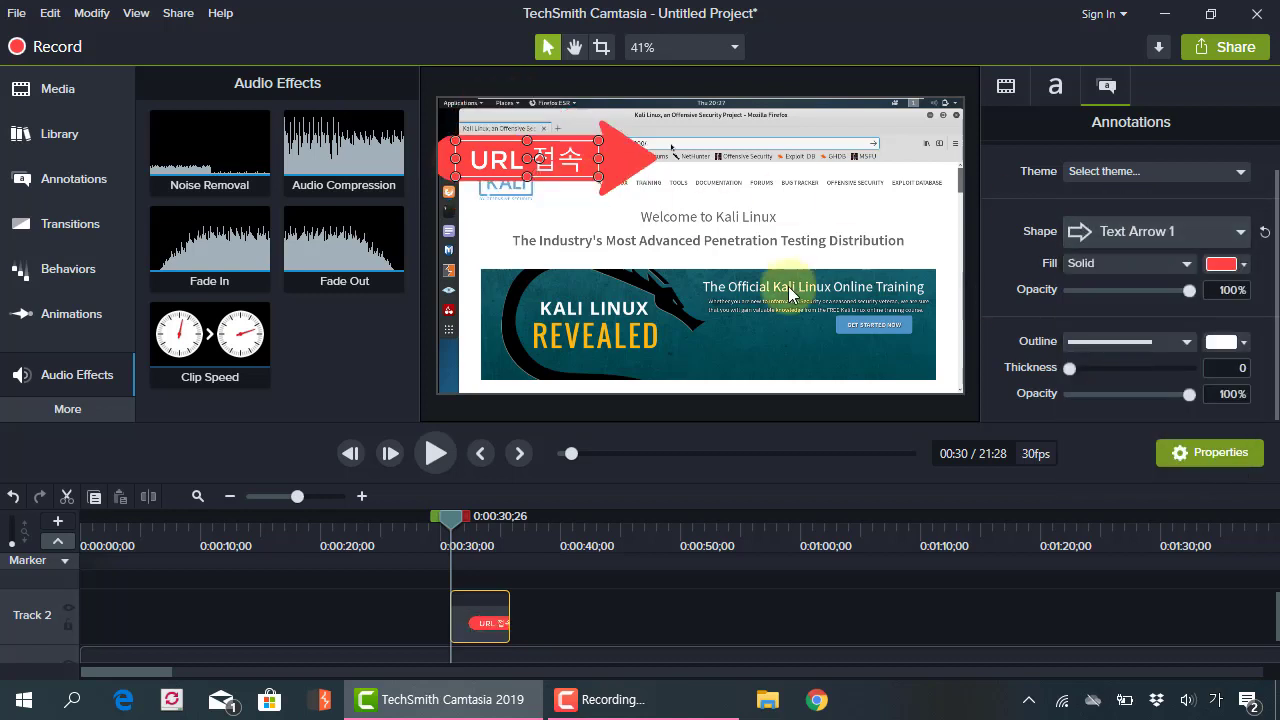
Reduce the callout's text size and reshape the red arrow into a slimmer one just below the browser's address bar.
click(1055, 86)
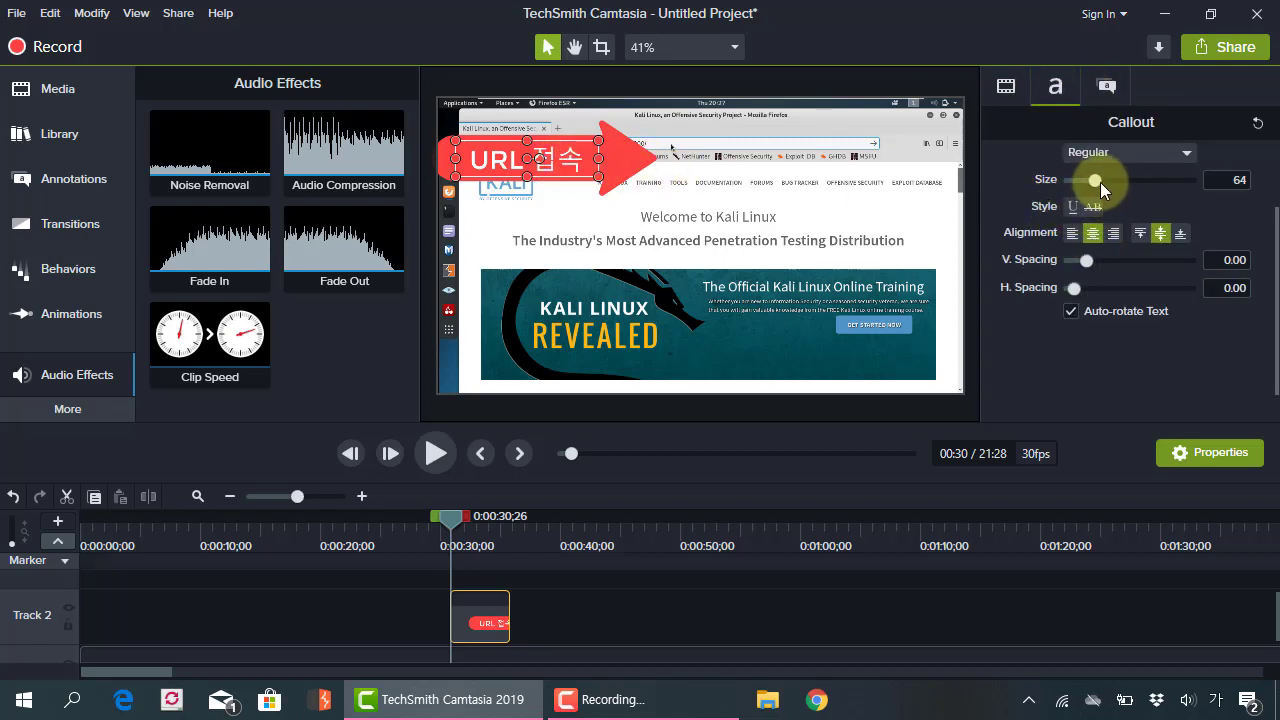
mouse_move(1101, 181)
mouse_down()
mouse_move(1118, 181)
mouse_move(1089, 181)
mouse_up()
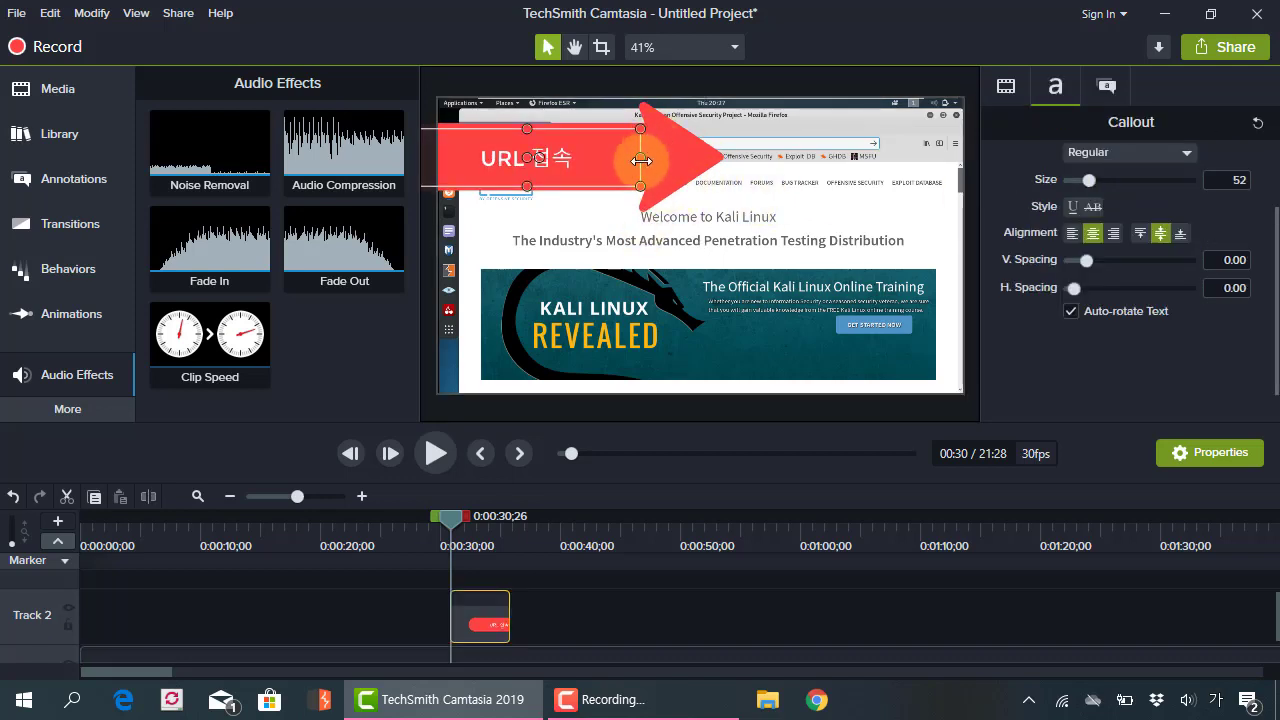
mouse_move(640, 186)
mouse_down()
mouse_move(586, 145)
mouse_move(572, 152)
mouse_move(609, 151)
mouse_move(634, 178)
mouse_up()
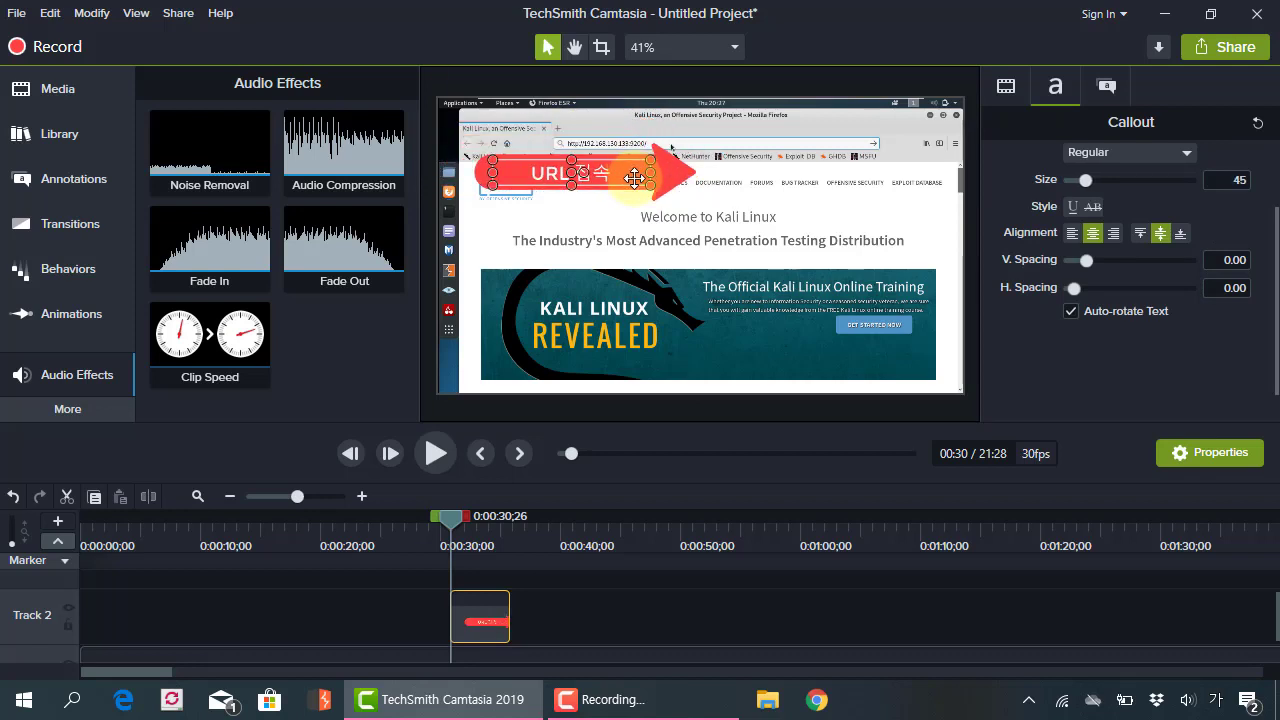
Set the arrow callout's font weight to Bold and try the underline style on its text.
click(1110, 158)
click(1106, 217)
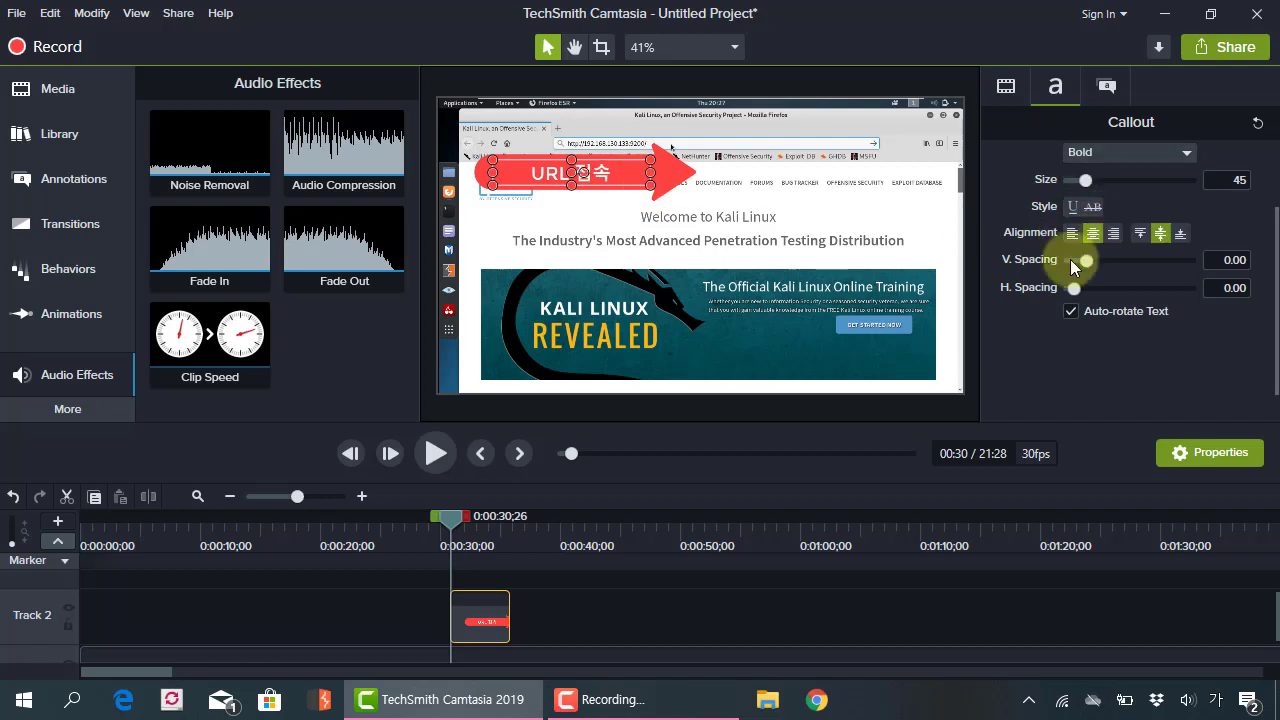
click(1074, 208)
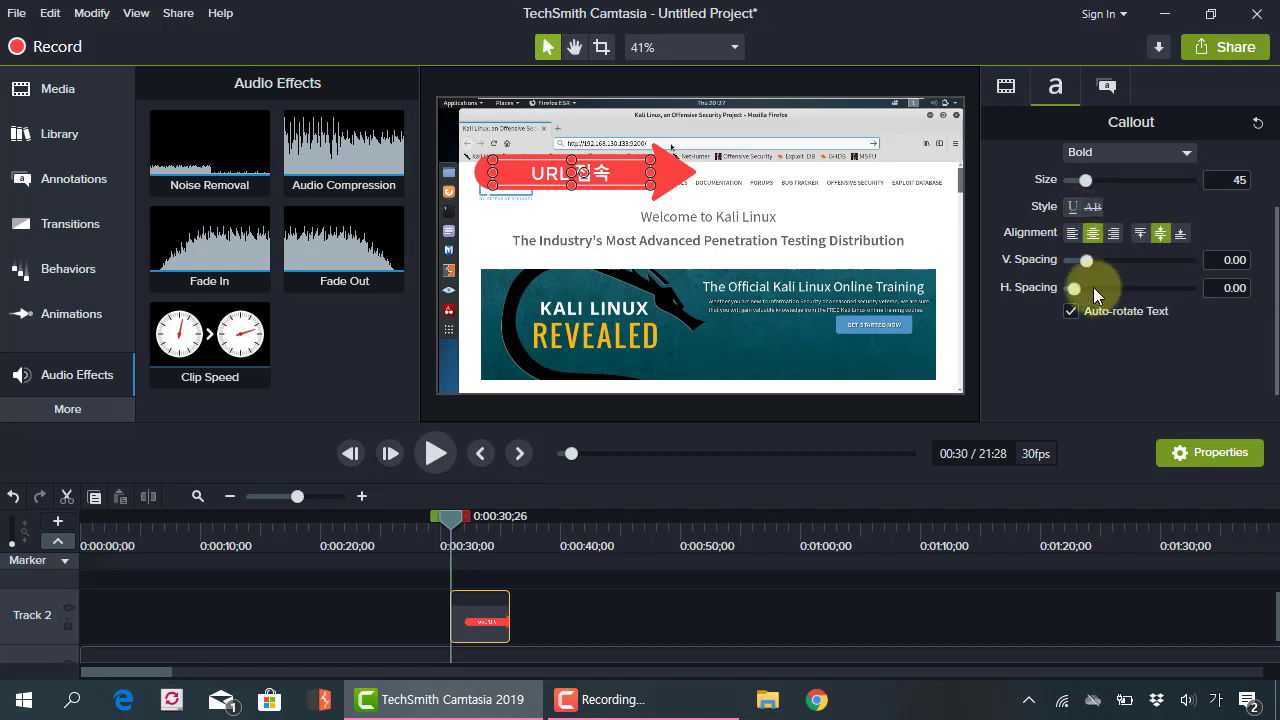
Shrink the red "URL 접속" arrow and move it beside the browser's address bar so it points at the web address.
drag(649, 161, 562, 175)
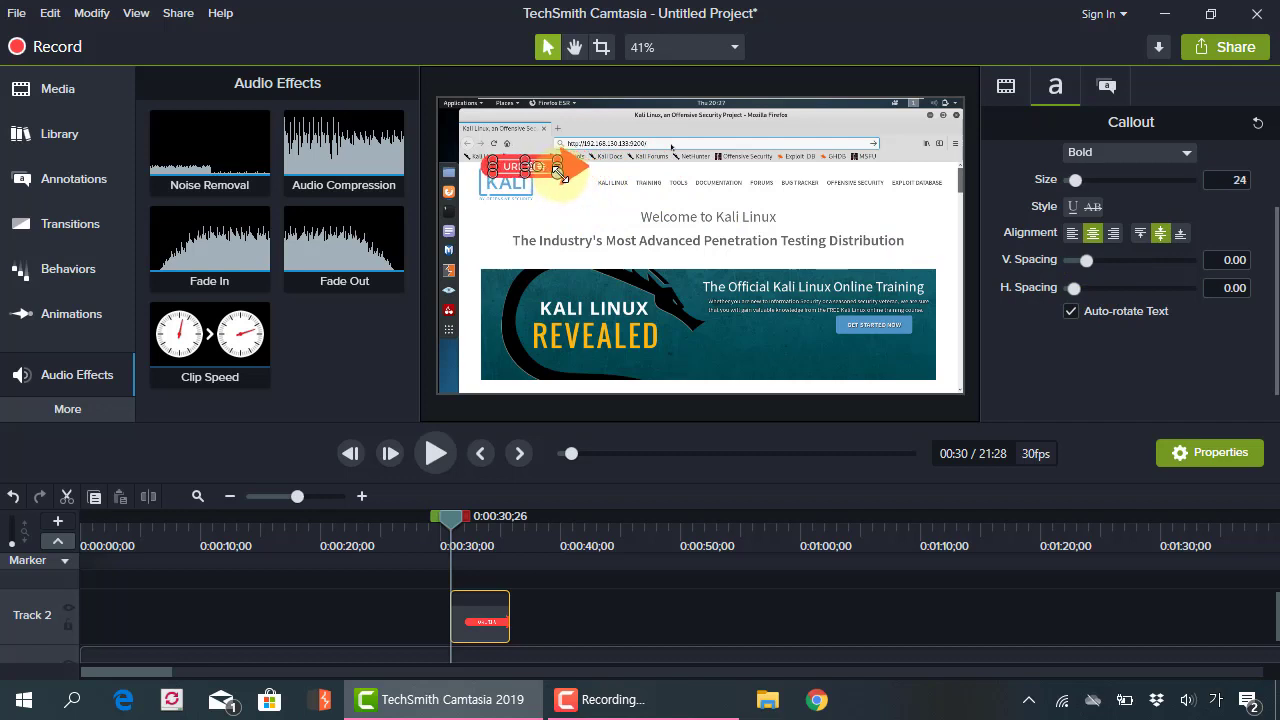
click(590, 243)
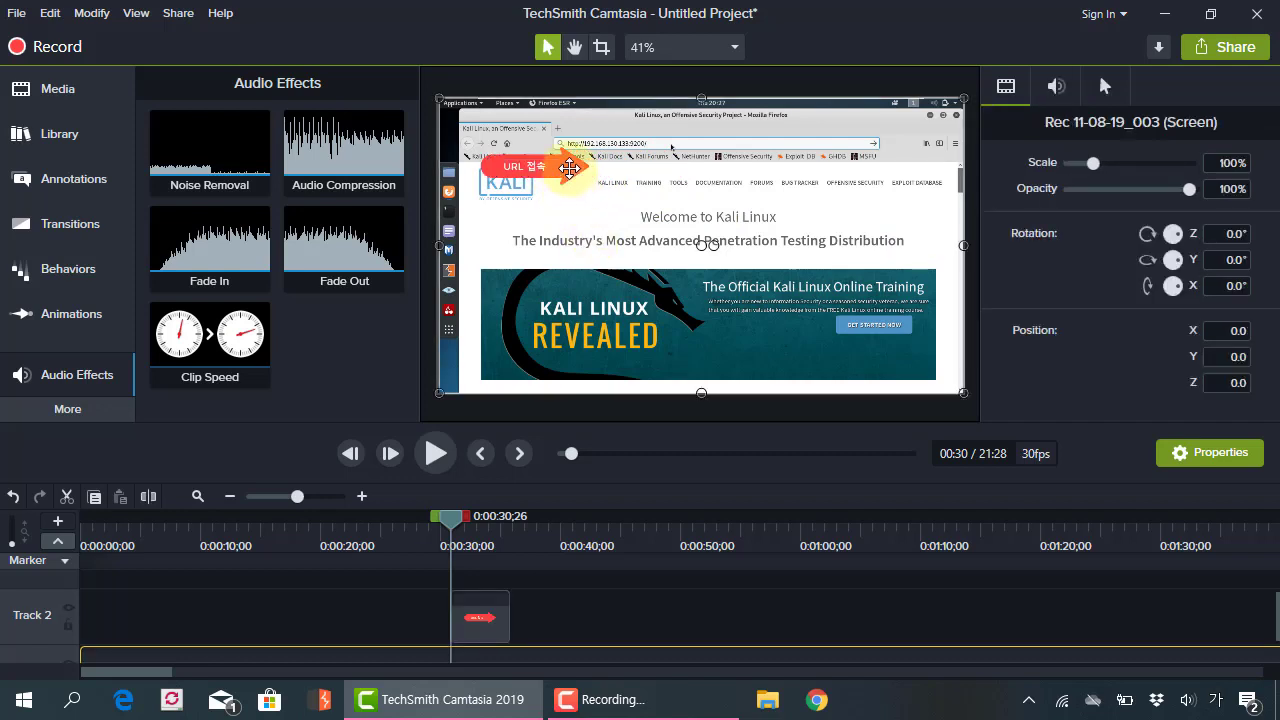
click(571, 170)
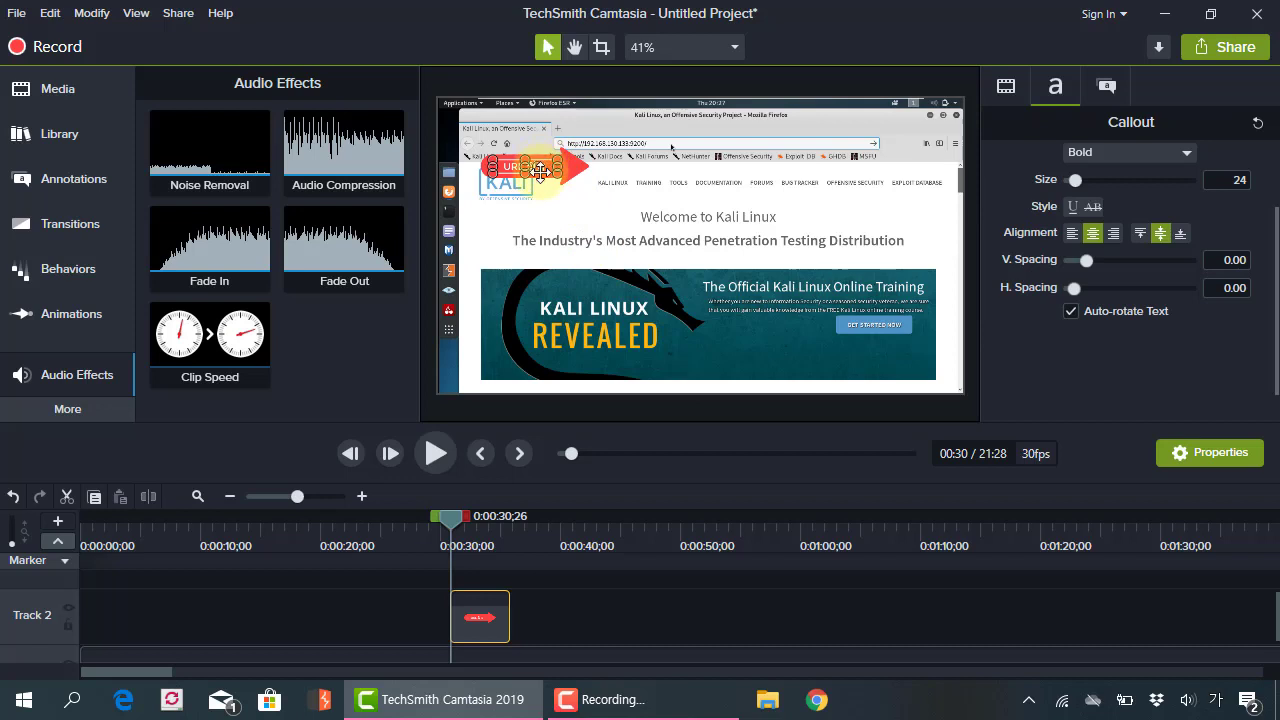
drag(538, 165, 501, 144)
click(595, 235)
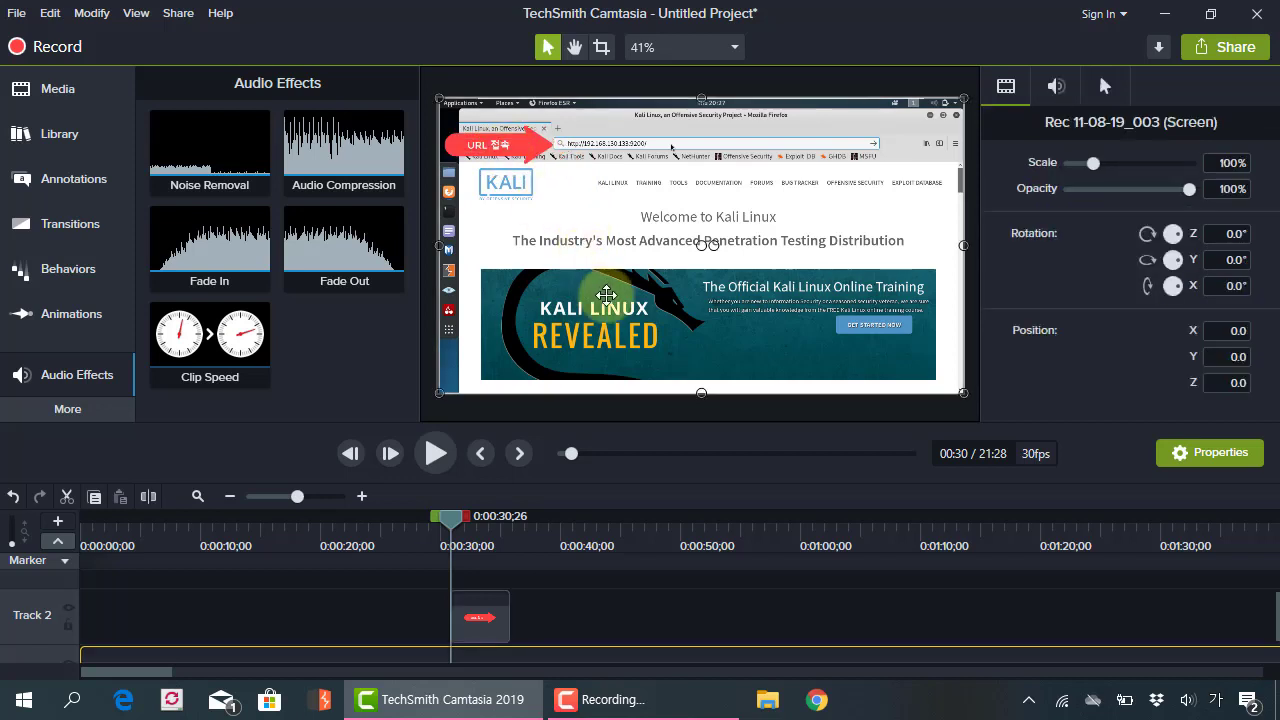
click(490, 143)
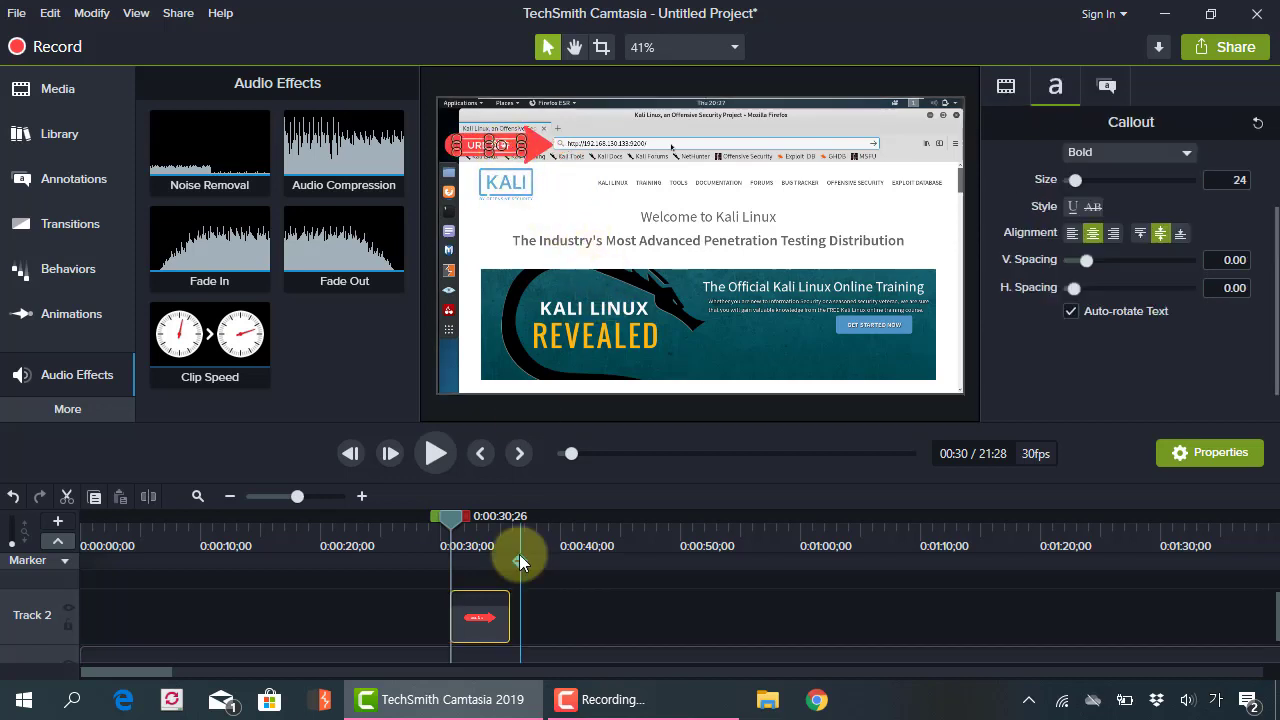
Play the recording from about 30 to 35 seconds to preview the arrow callout.
mouse_move(445, 525)
mouse_down()
mouse_move(484, 530)
mouse_move(446, 528)
mouse_up()
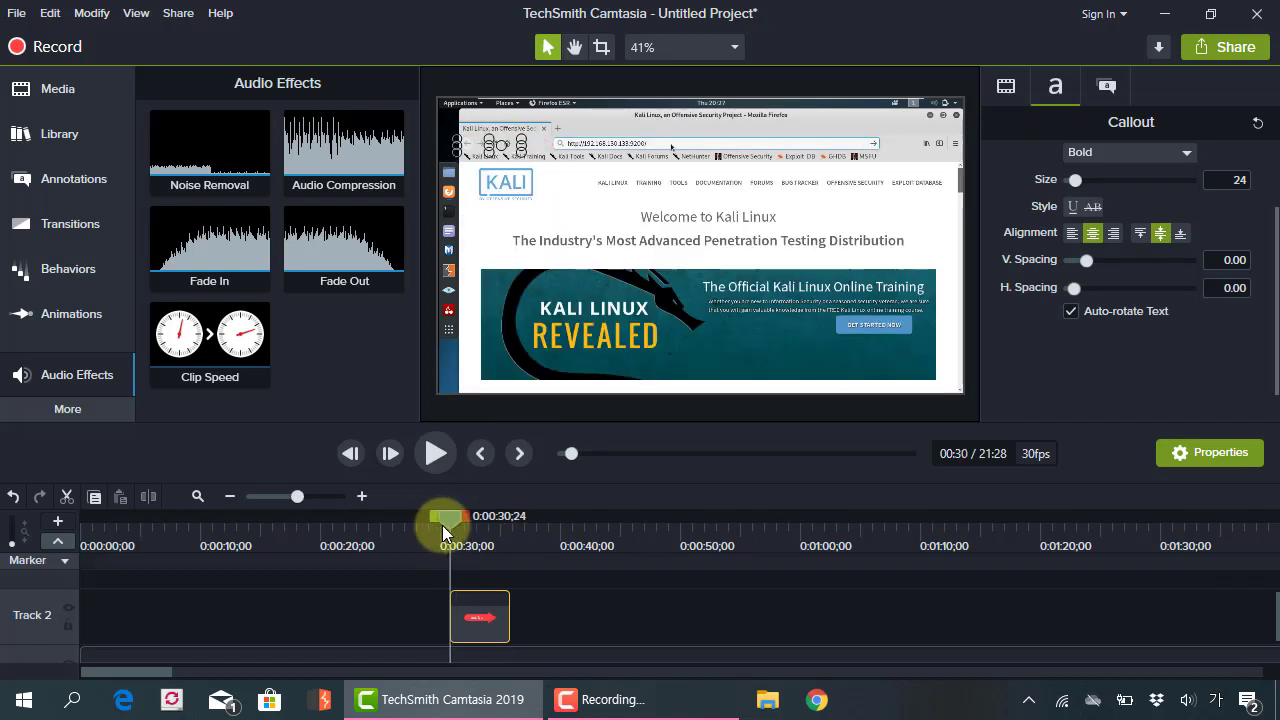
key(space)
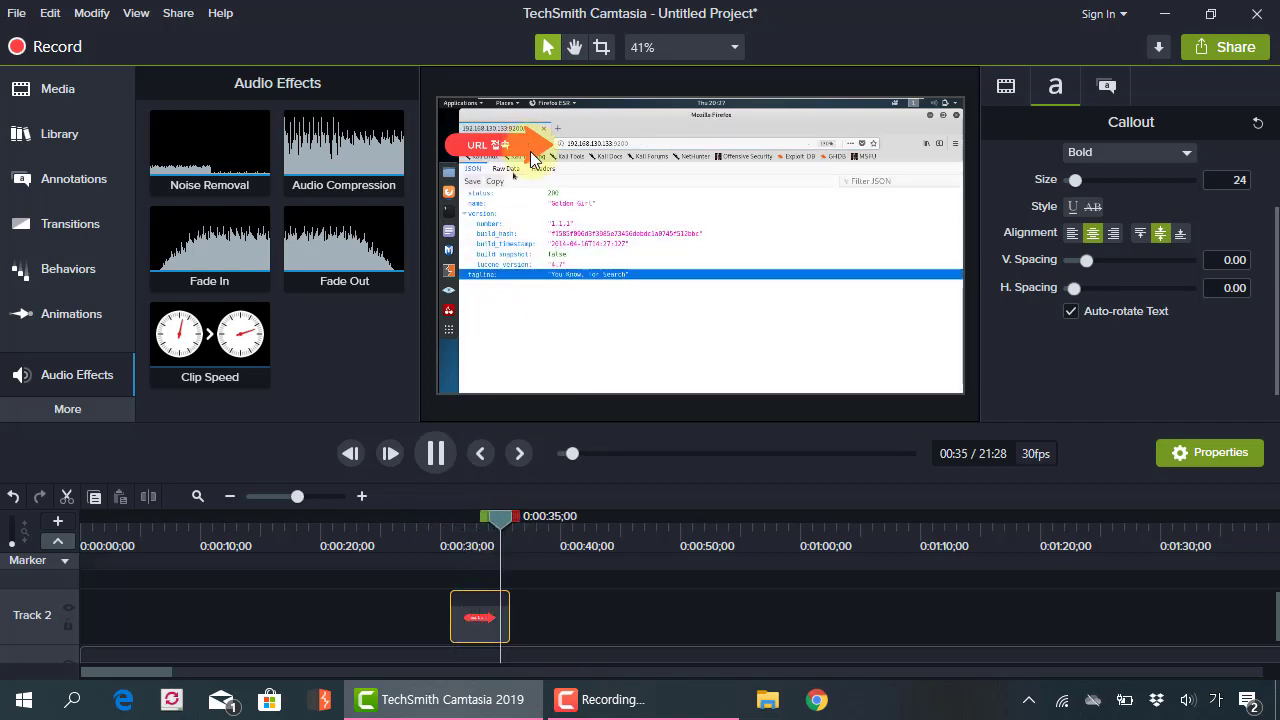
key(space)
Add the white rectangle callout from the Basic style at about 30 seconds, with the text "URL 접속", below the address bar.
click(77, 189)
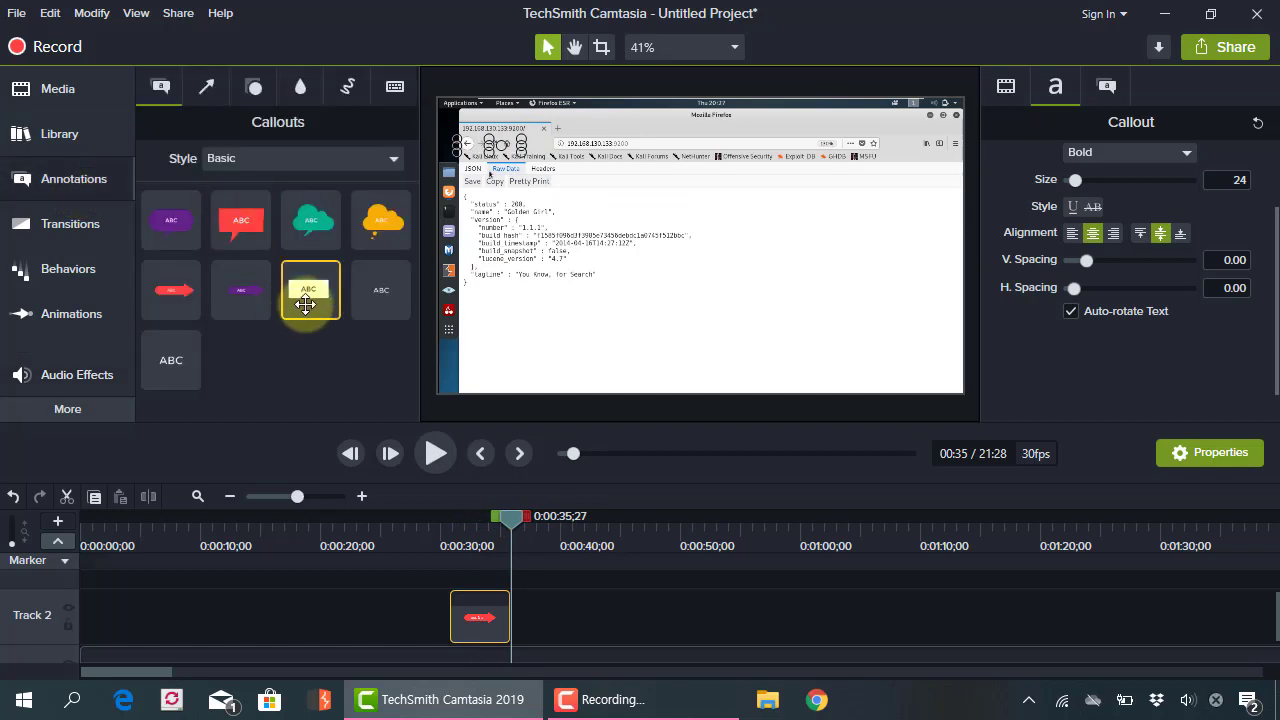
drag(505, 516, 449, 518)
drag(300, 288, 670, 218)
double_click(686, 198)
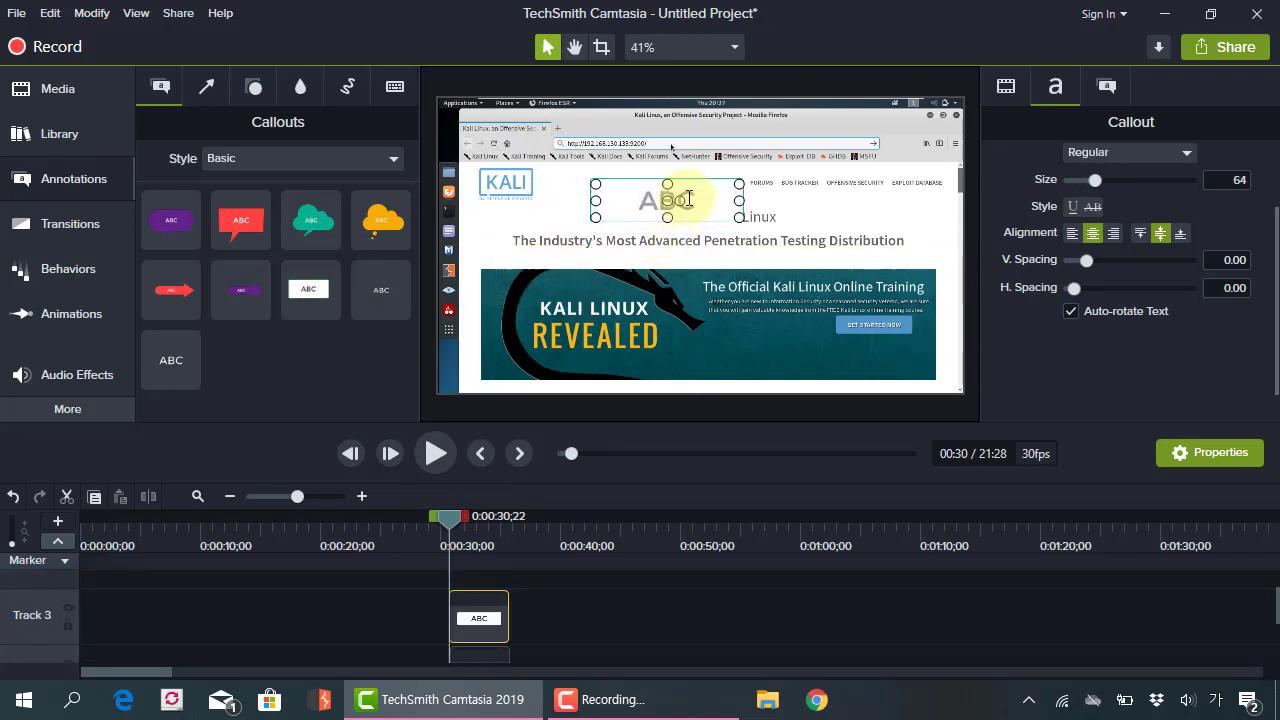
key(Hangul)
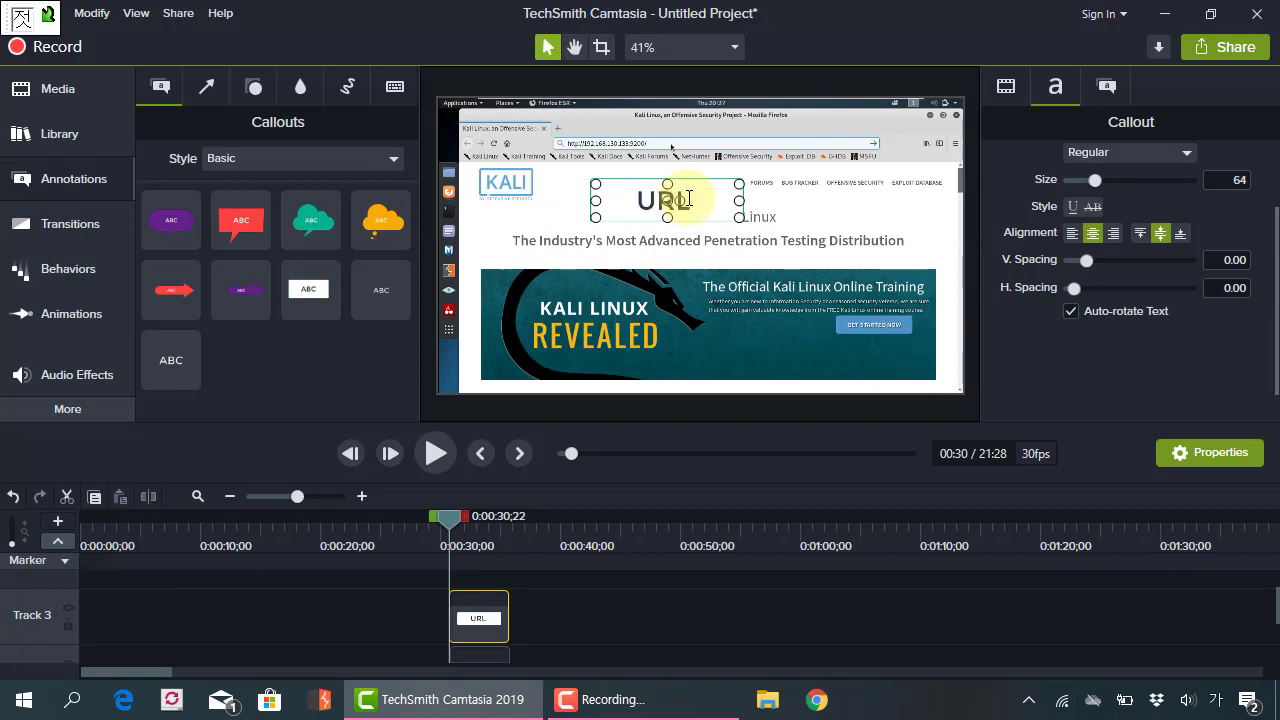
text(URL 접속)
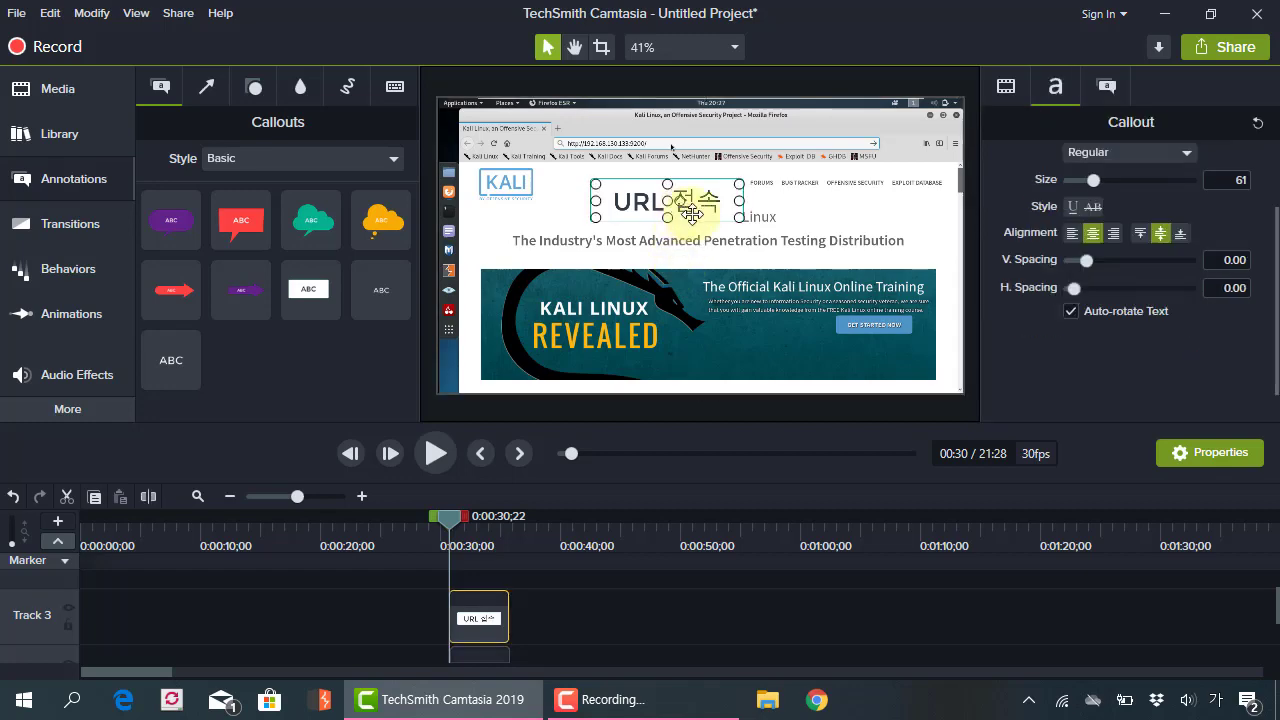
drag(717, 210, 681, 188)
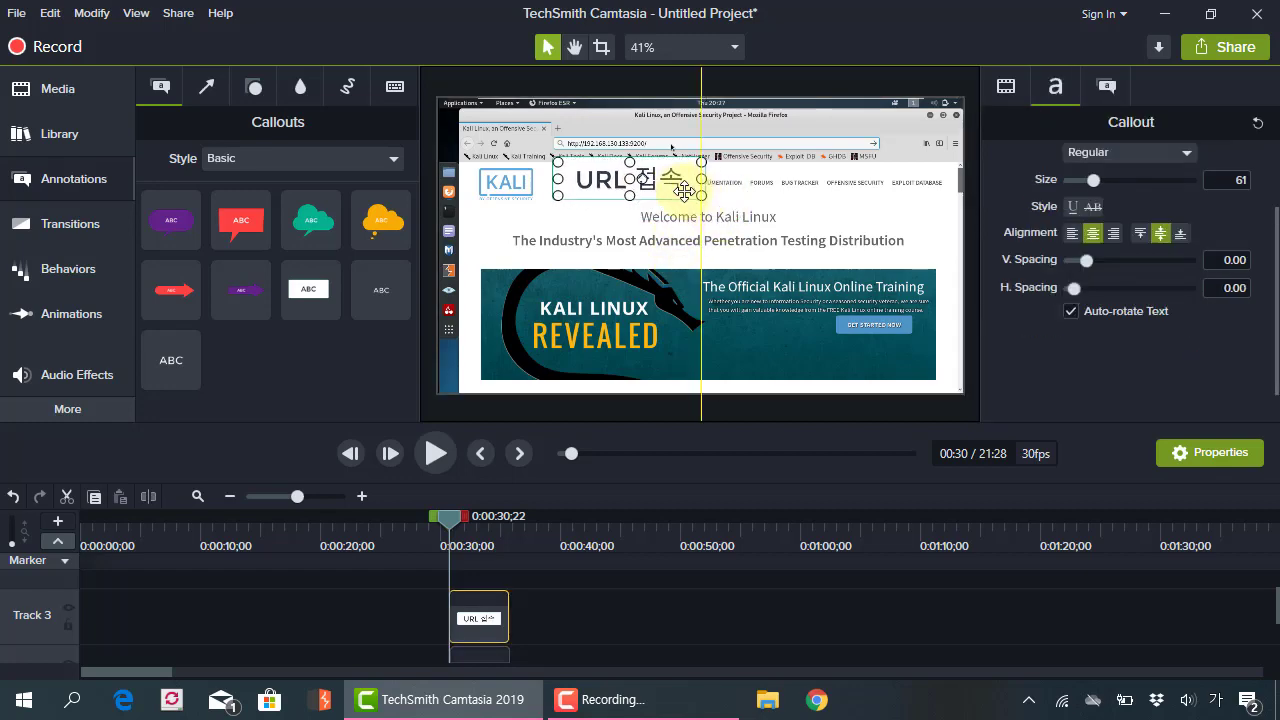
click(704, 252)
Delete the white rectangle callout and the red arrow callout from the canvas.
mouse_move(446, 516)
mouse_down()
mouse_move(466, 517)
mouse_move(443, 528)
mouse_move(468, 520)
mouse_move(446, 530)
mouse_up()
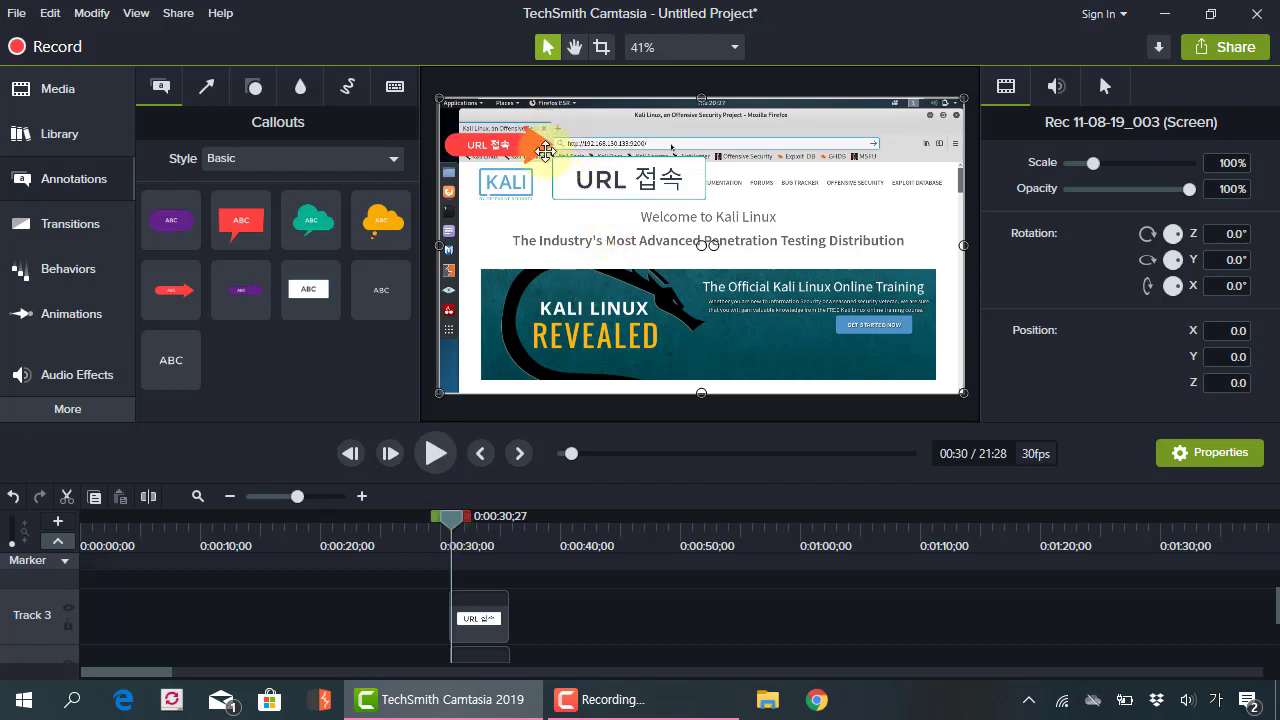
click(658, 197)
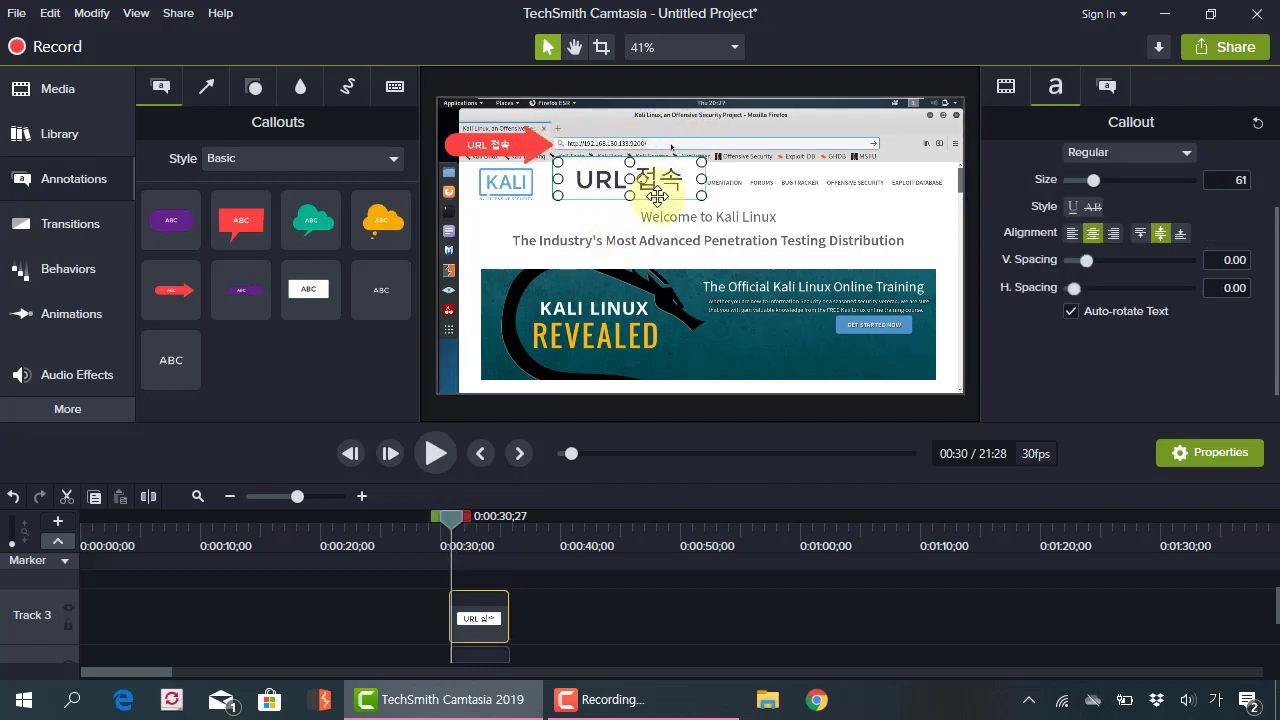
key(Delete)
click(535, 148)
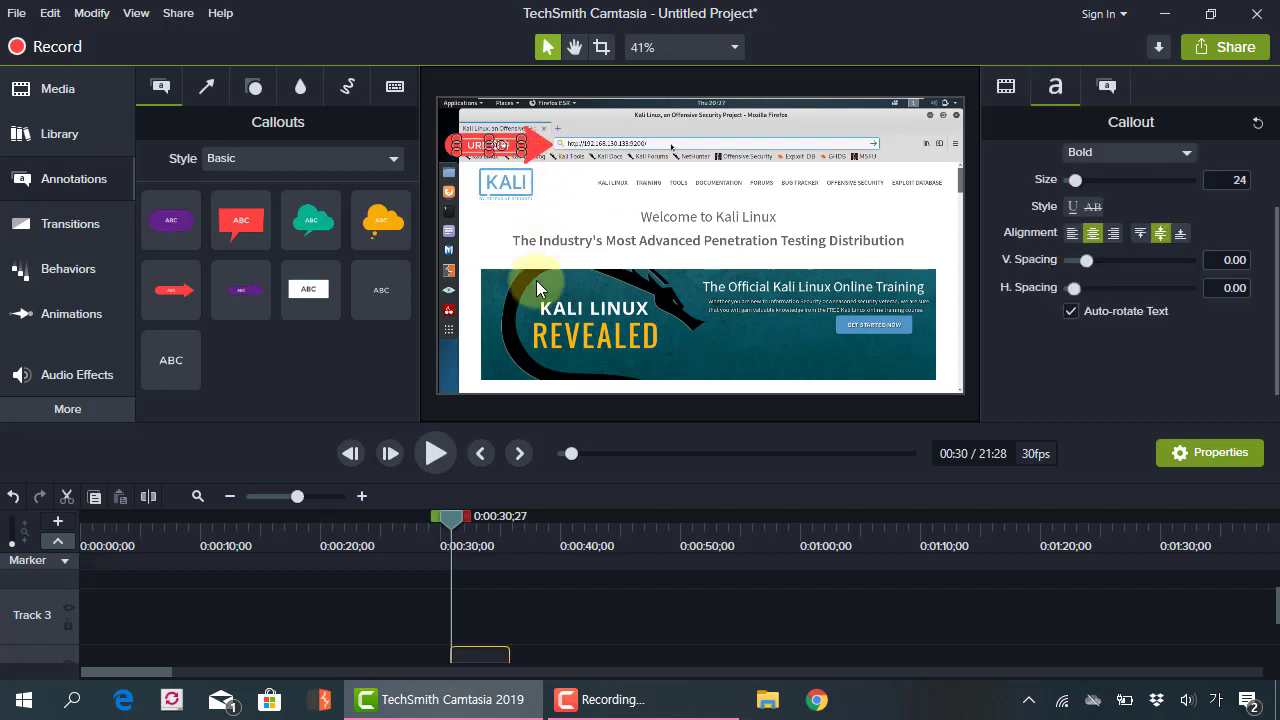
key(Delete)
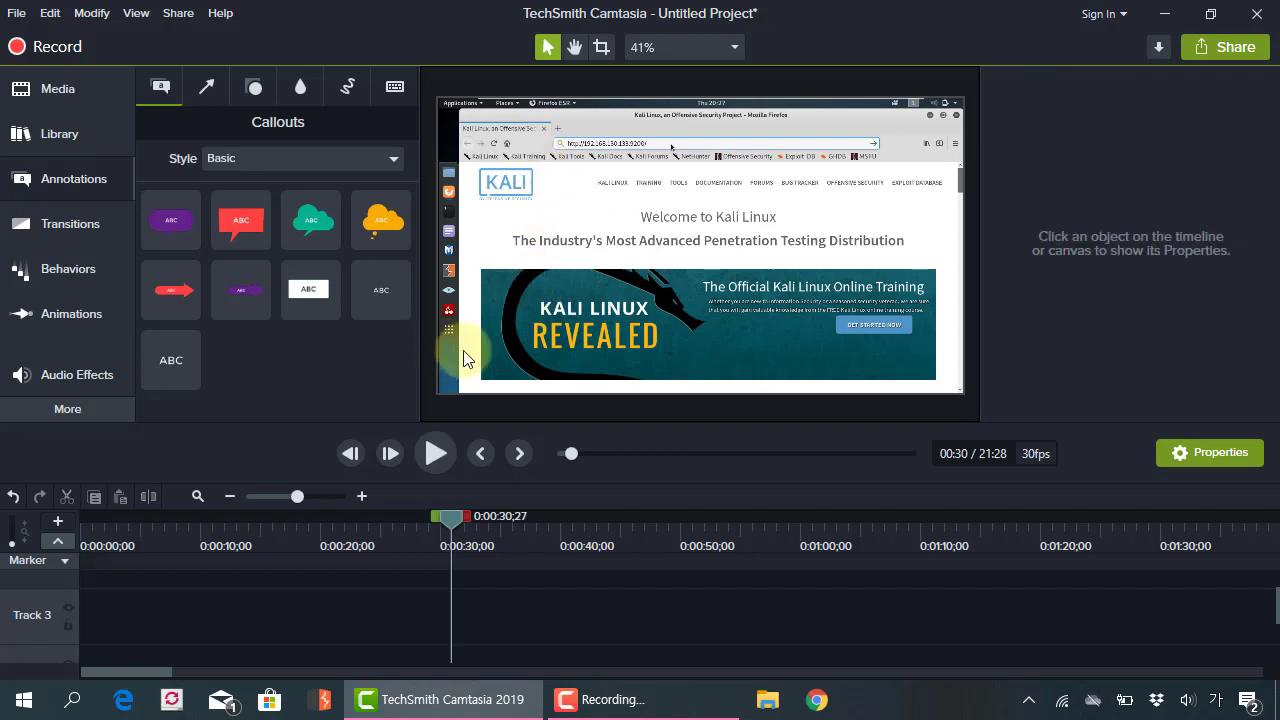
Examine the available arrows and lines, shapes, and blur and highlight annotations.
click(206, 89)
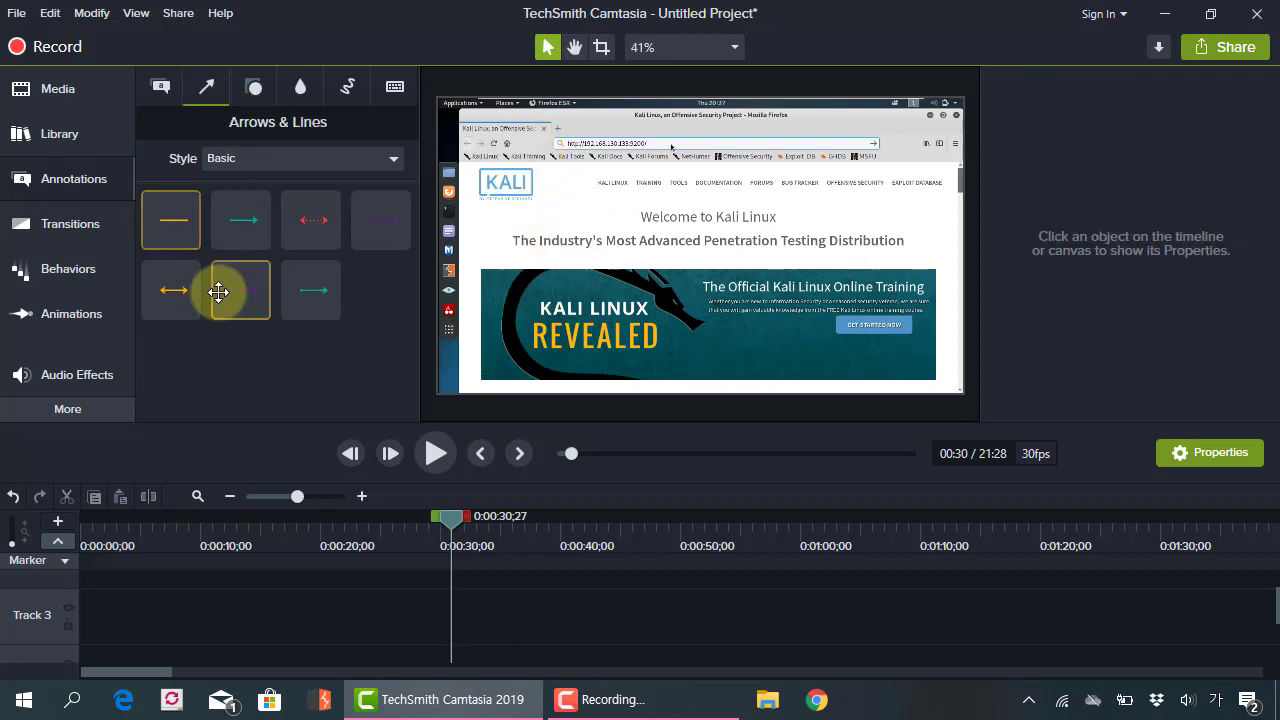
click(255, 98)
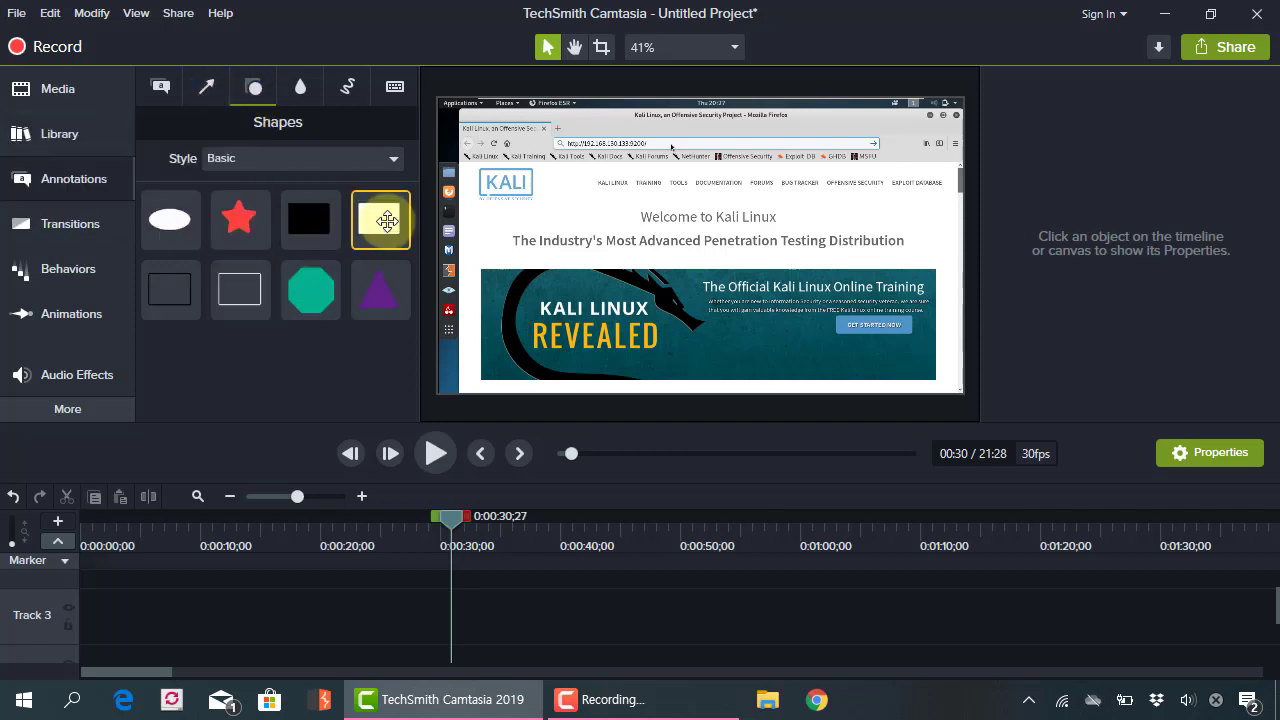
click(300, 88)
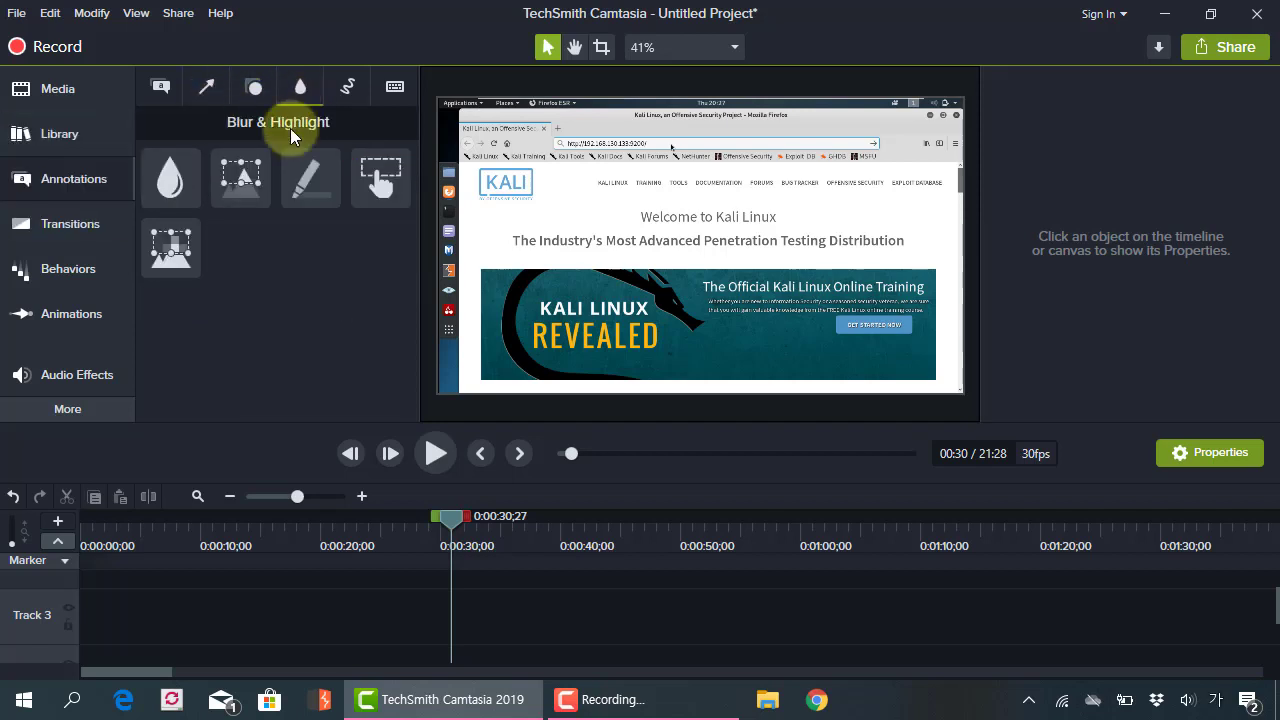
click(250, 98)
click(209, 89)
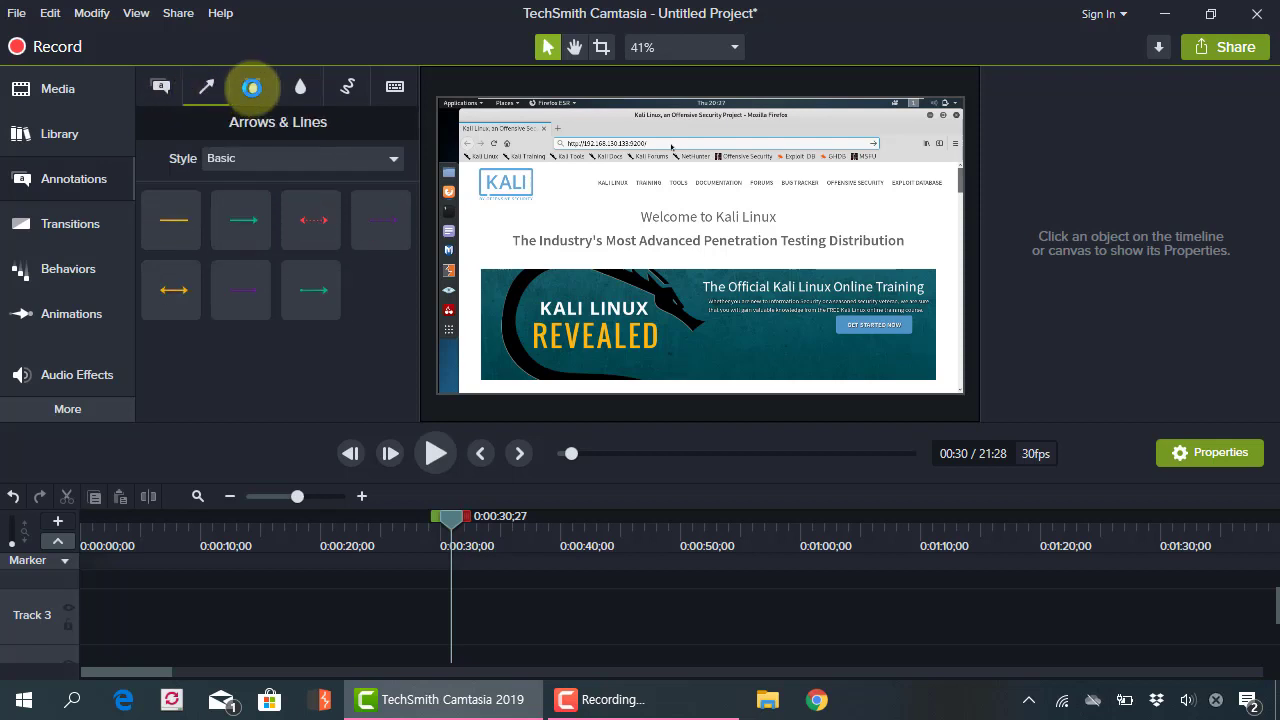
click(252, 88)
Try placing the green Basic arrow line beside the browser's address bar and undo it.
click(210, 94)
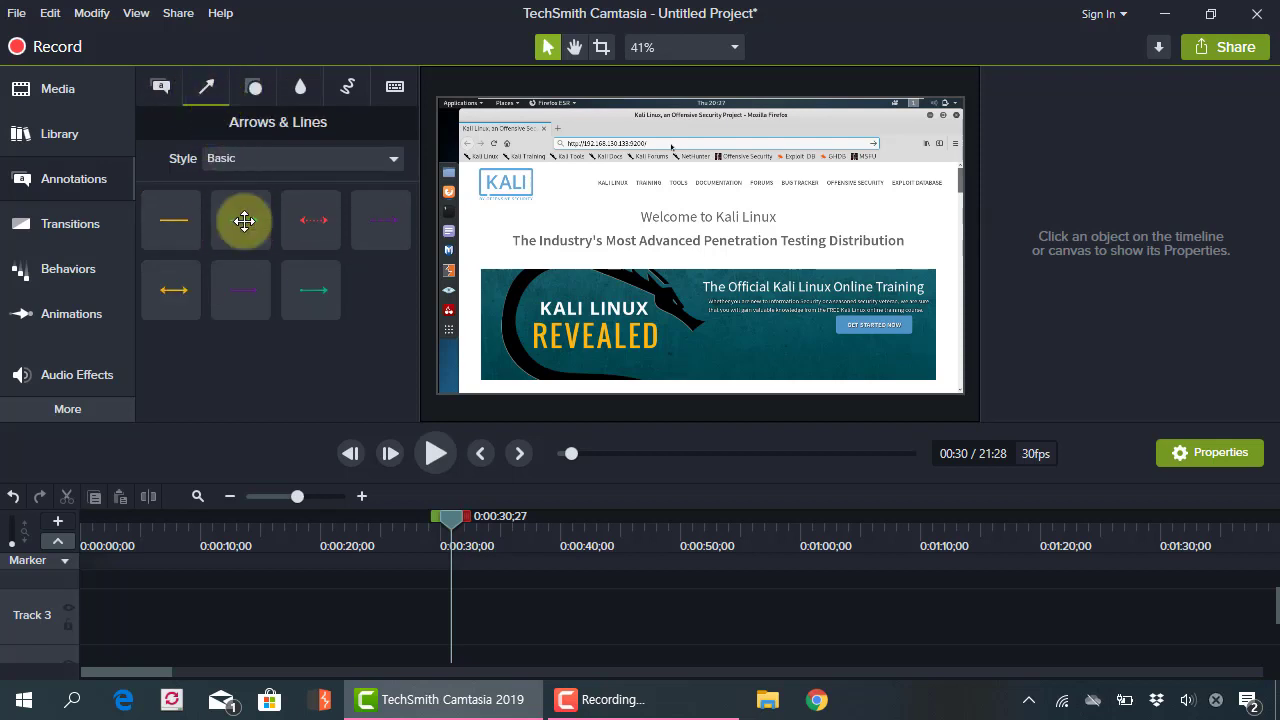
mouse_move(244, 219)
mouse_down()
mouse_move(514, 229)
mouse_move(520, 160)
mouse_up()
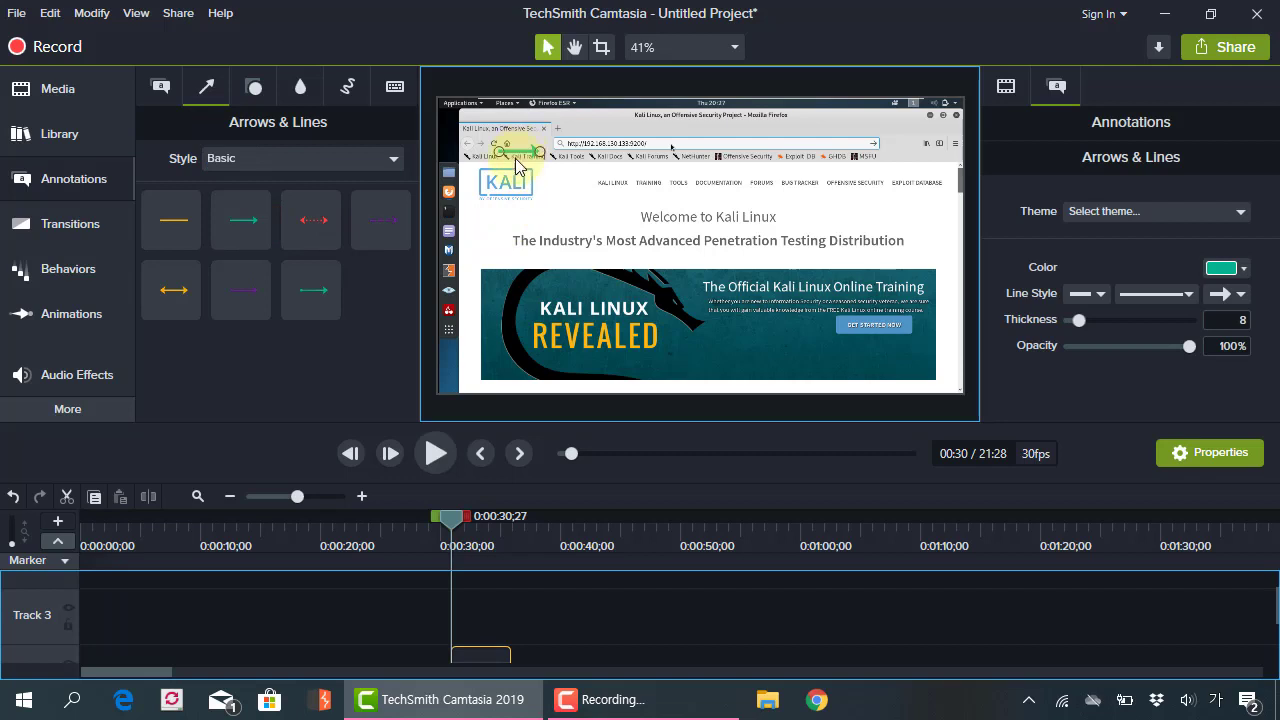
key(ctrl+z)
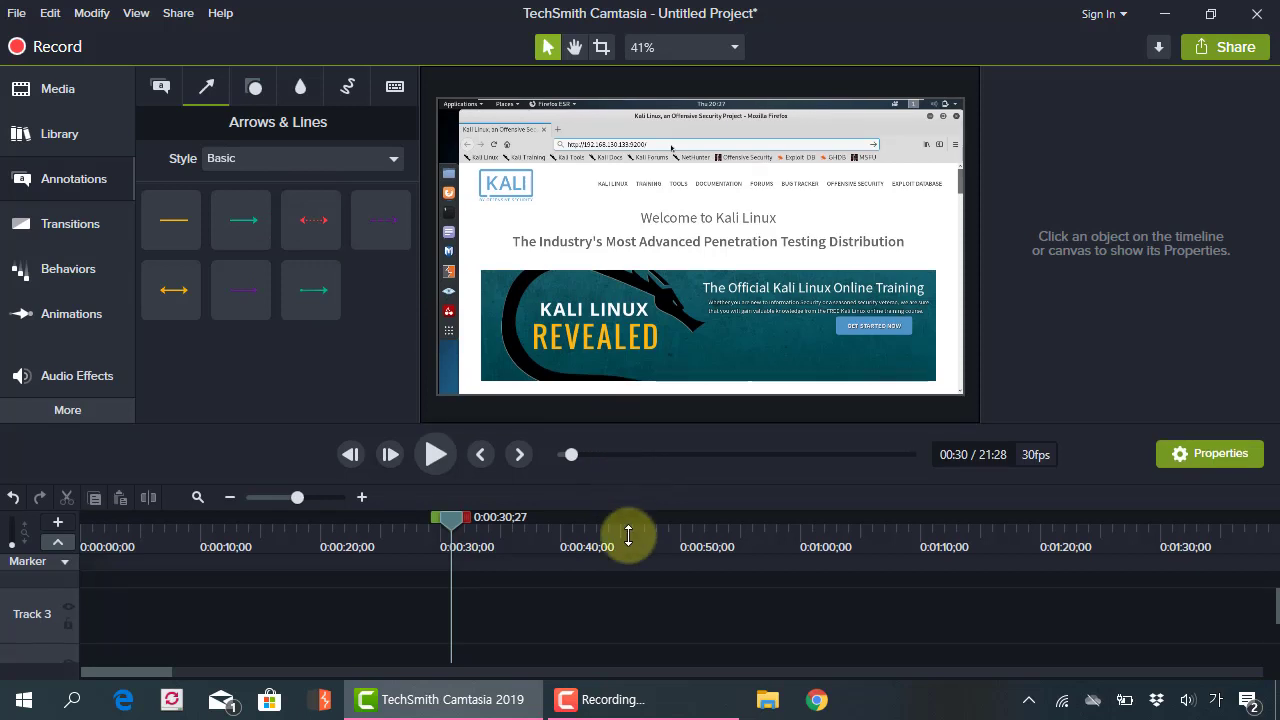
Add a Blur annotation at about 29 seconds and resize and position it over the URL in the browser's address bar.
click(303, 88)
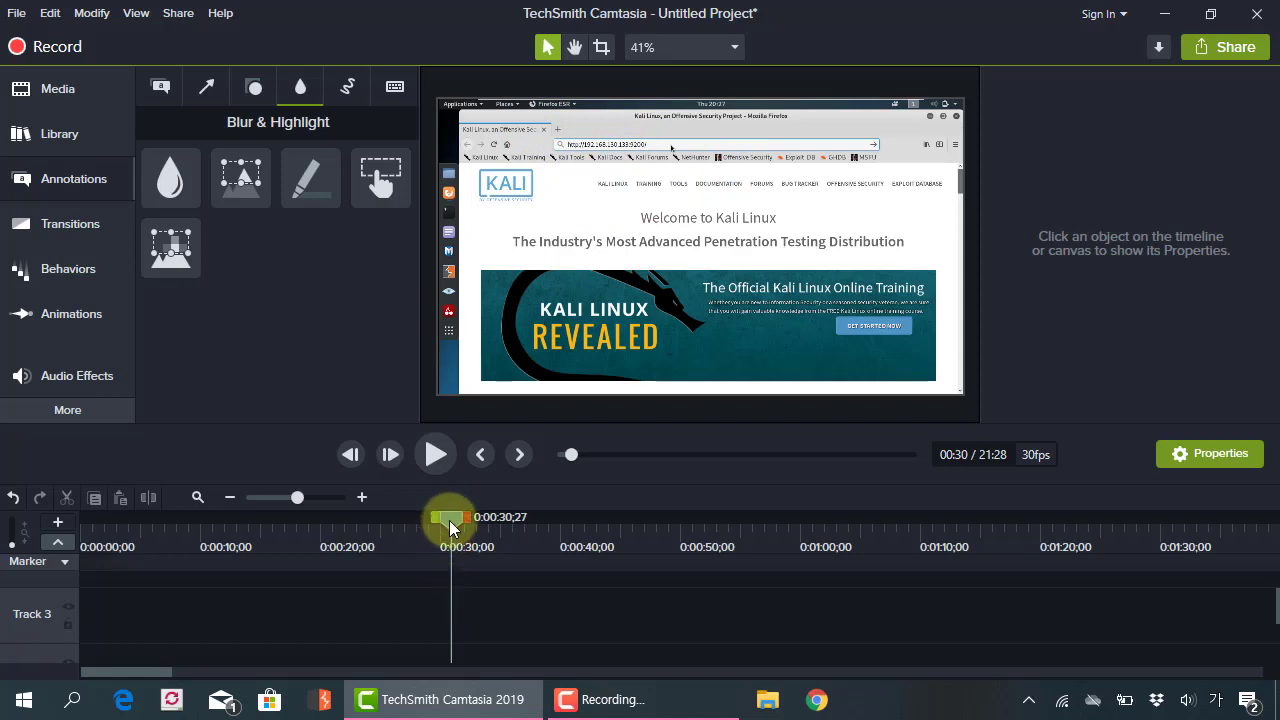
drag(450, 528, 432, 523)
scroll(423, 612, down, 2)
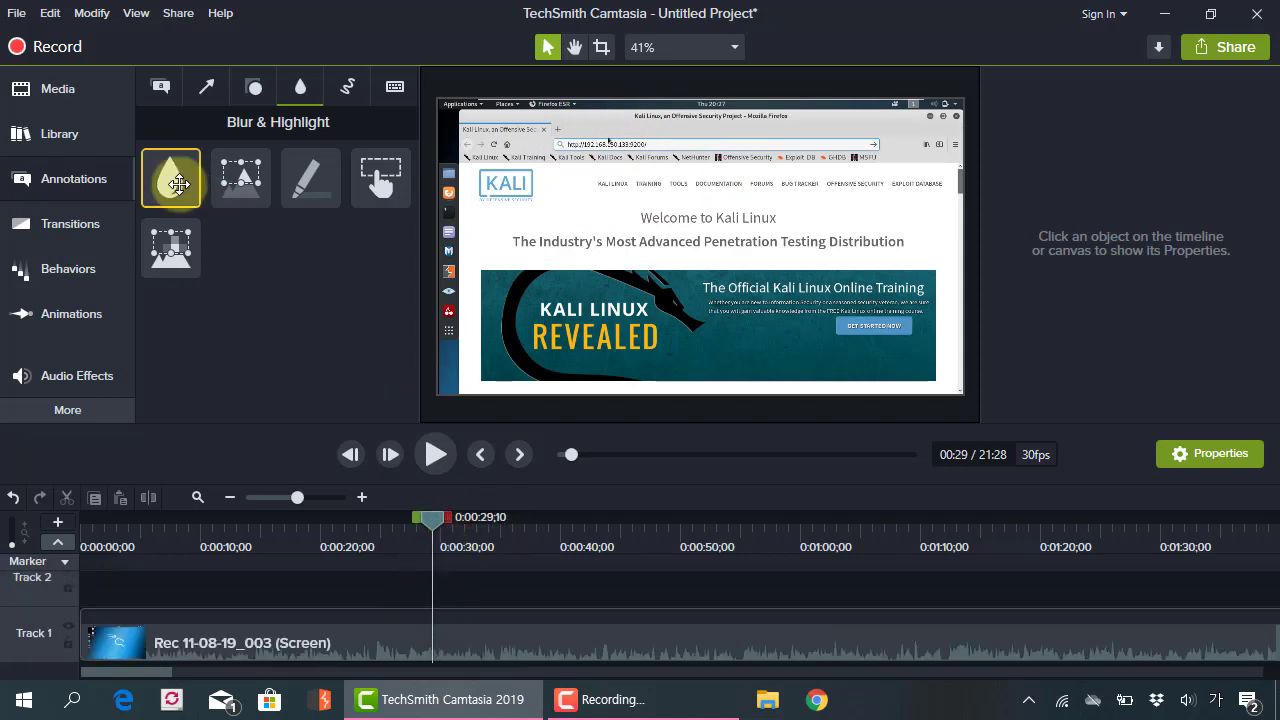
mouse_move(178, 184)
mouse_down()
mouse_move(363, 223)
mouse_move(606, 200)
mouse_move(629, 191)
mouse_move(614, 168)
mouse_move(606, 177)
mouse_move(617, 177)
mouse_up()
drag(676, 211, 718, 183)
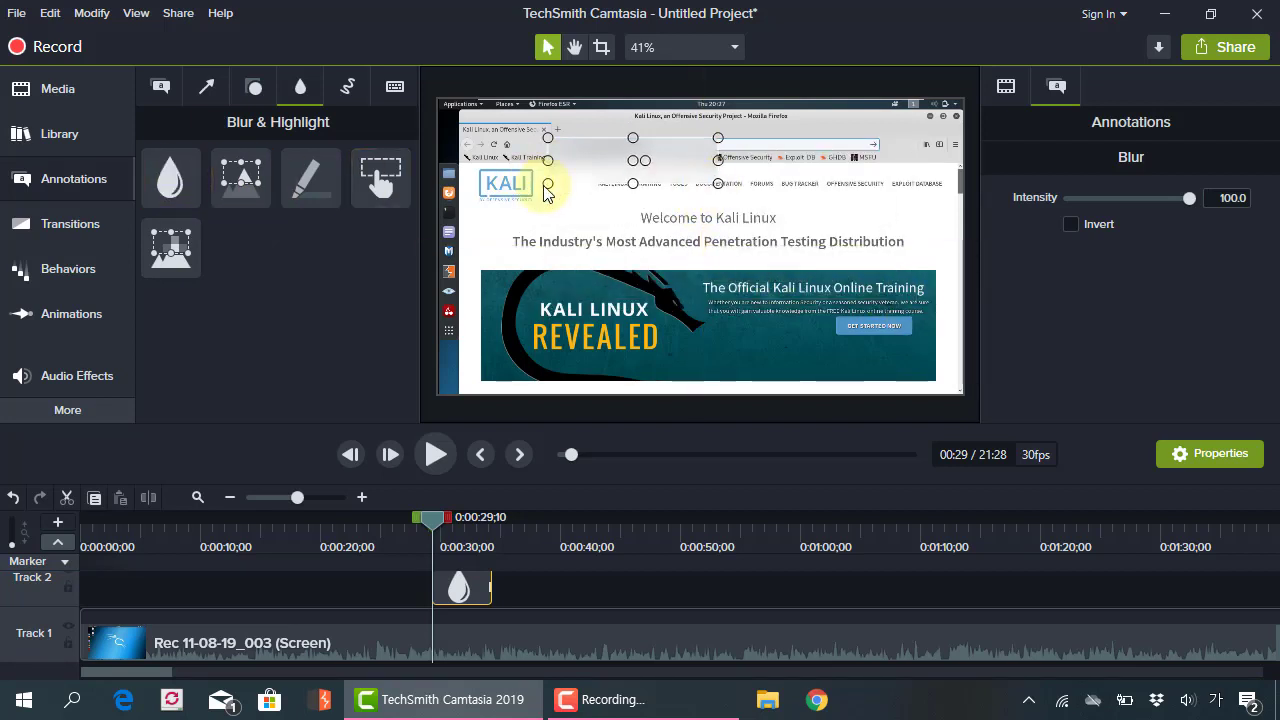
mouse_move(600, 168)
mouse_down()
mouse_move(577, 217)
mouse_move(619, 222)
mouse_move(603, 166)
mouse_up()
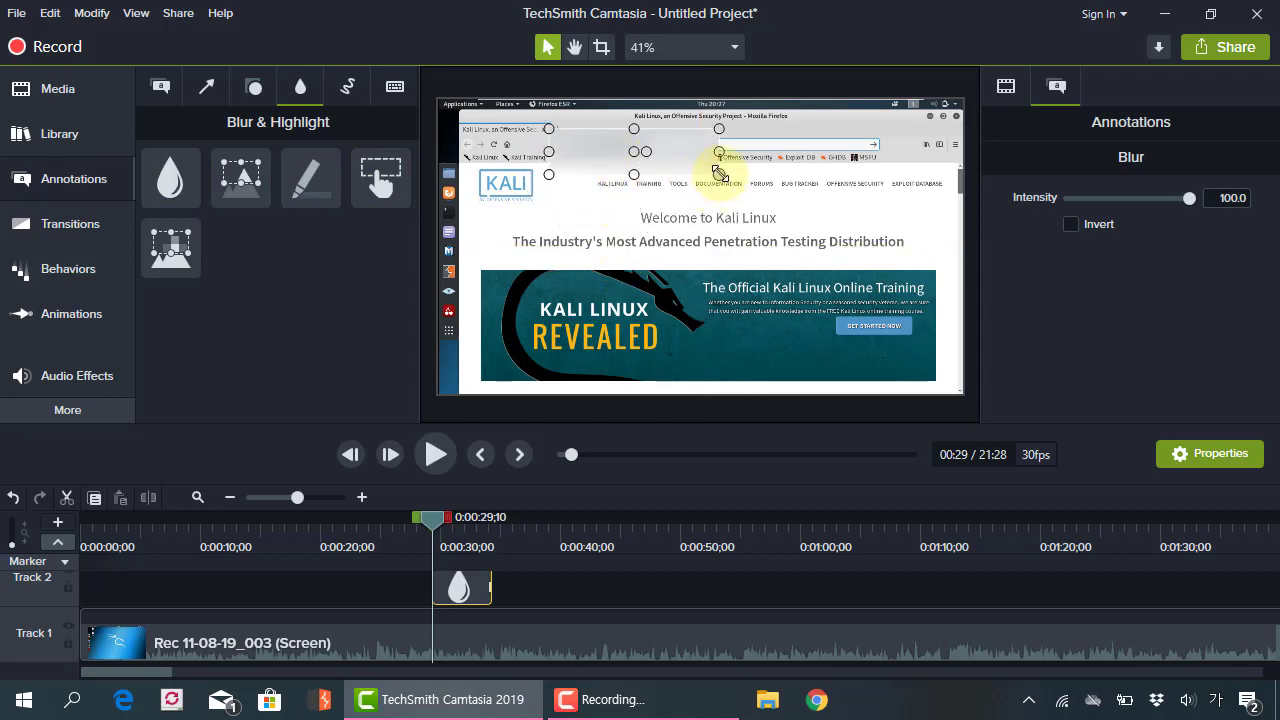
mouse_move(720, 172)
mouse_down()
mouse_move(680, 150)
mouse_move(700, 163)
mouse_up()
click(586, 392)
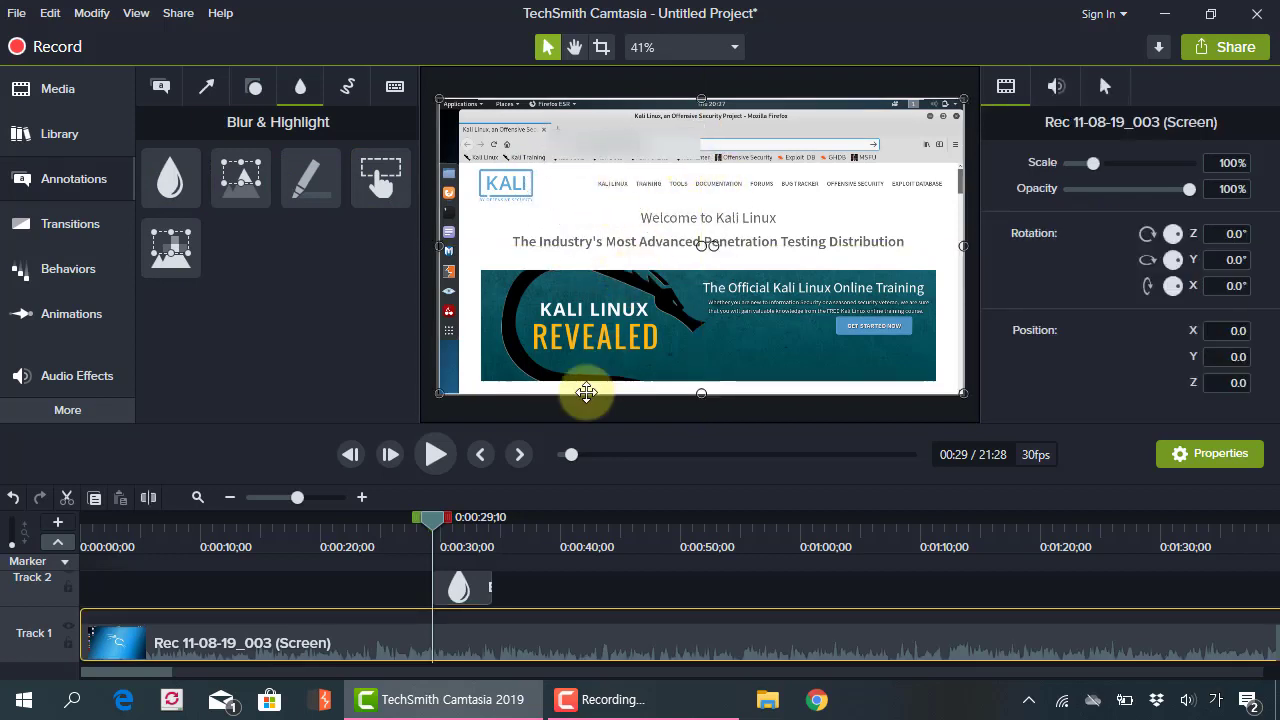
Reduce the blur's intensity to 27.5 and shift the blur slightly to the left over the URL.
click(664, 150)
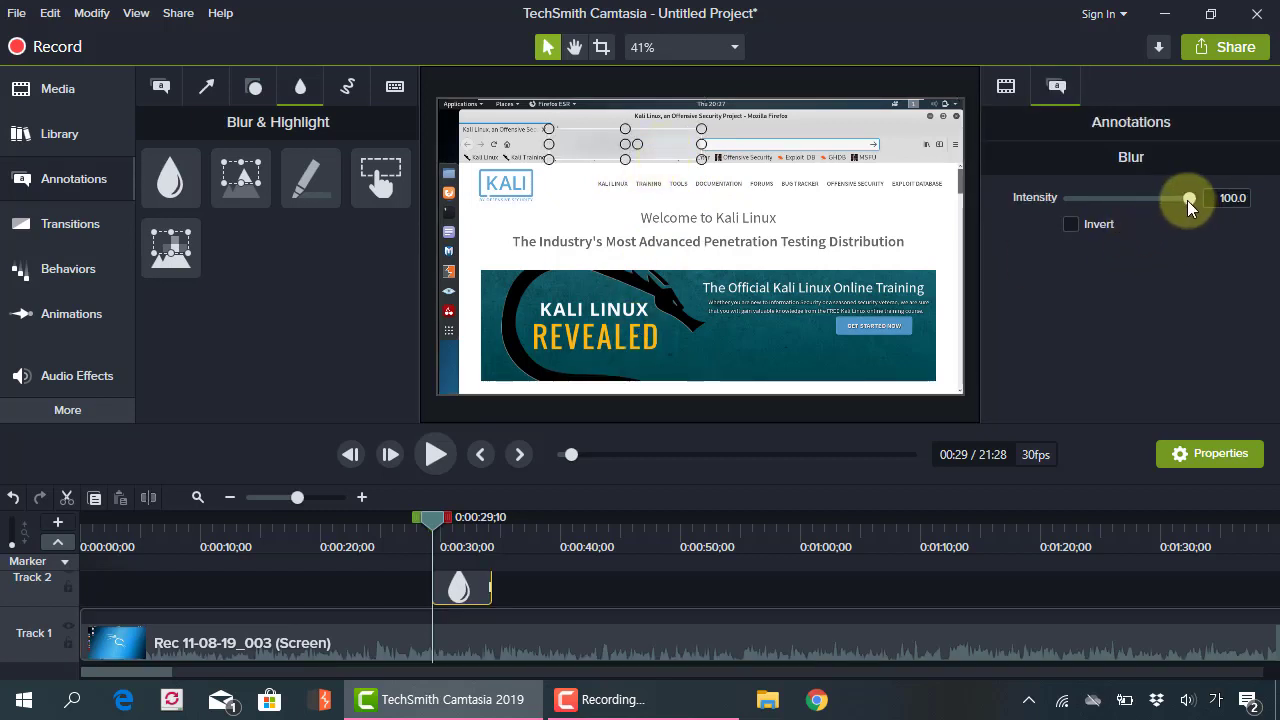
drag(1187, 200, 1102, 199)
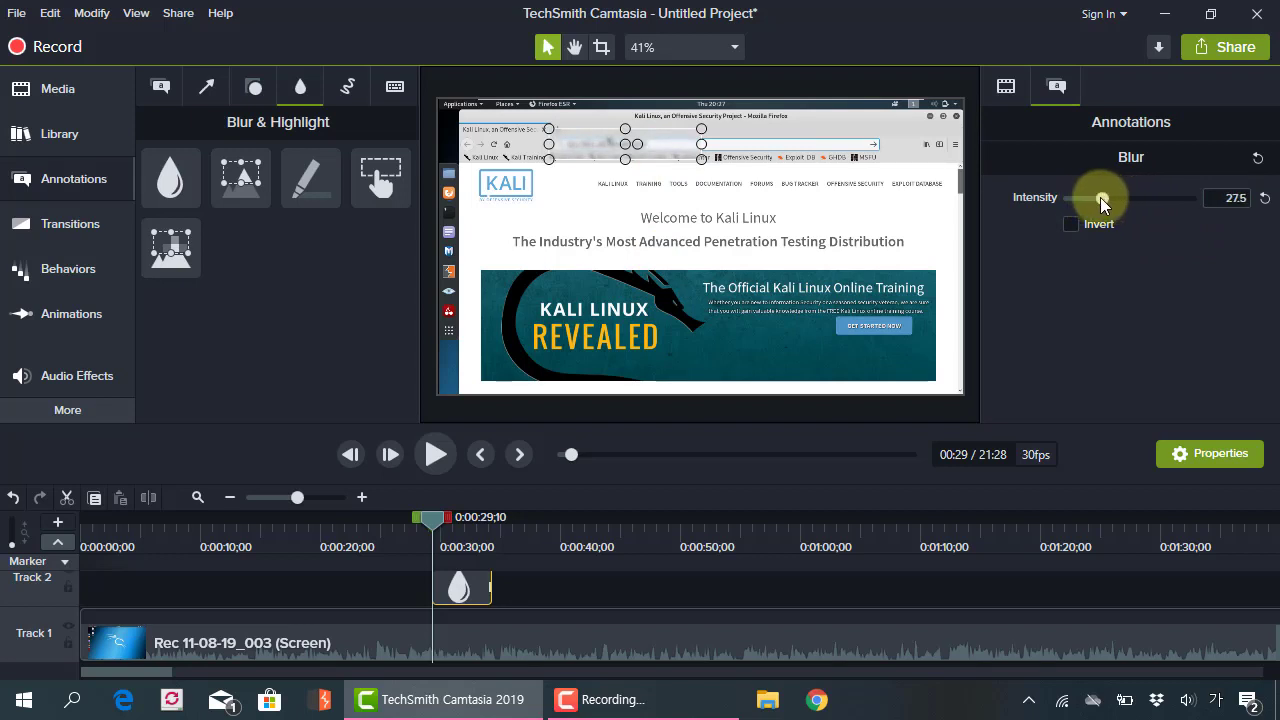
click(642, 258)
click(650, 149)
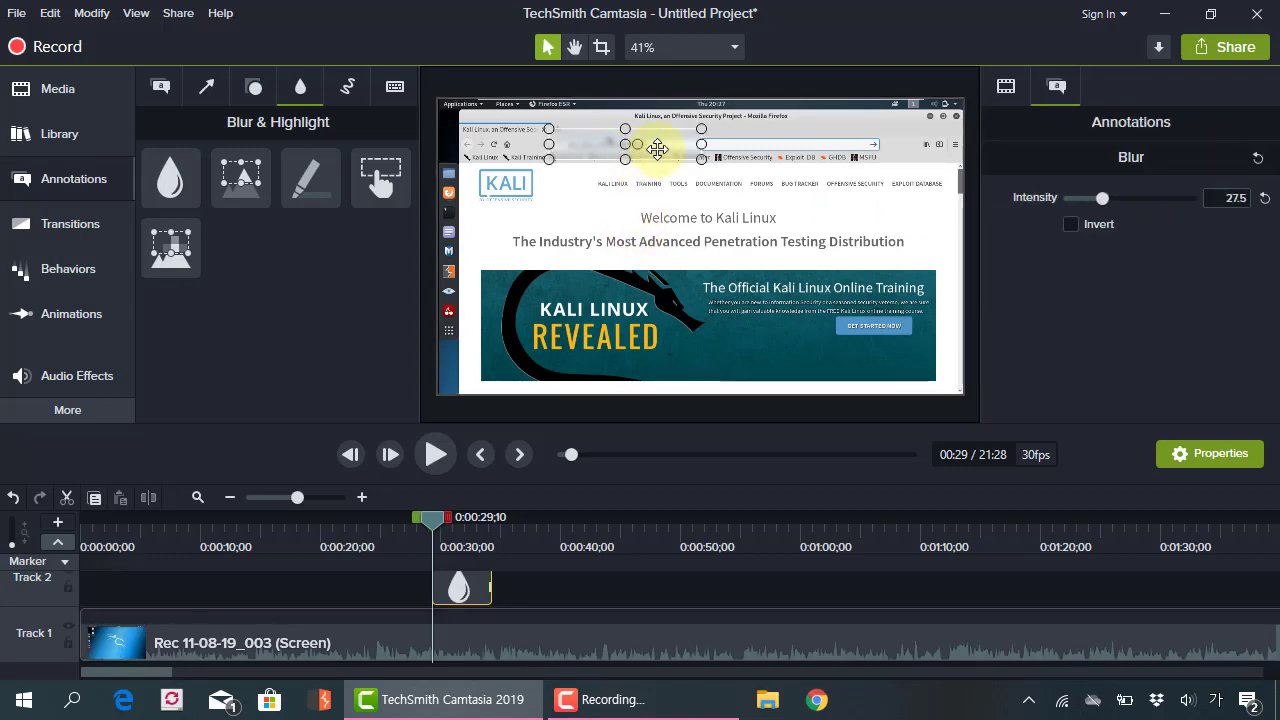
drag(652, 149, 635, 148)
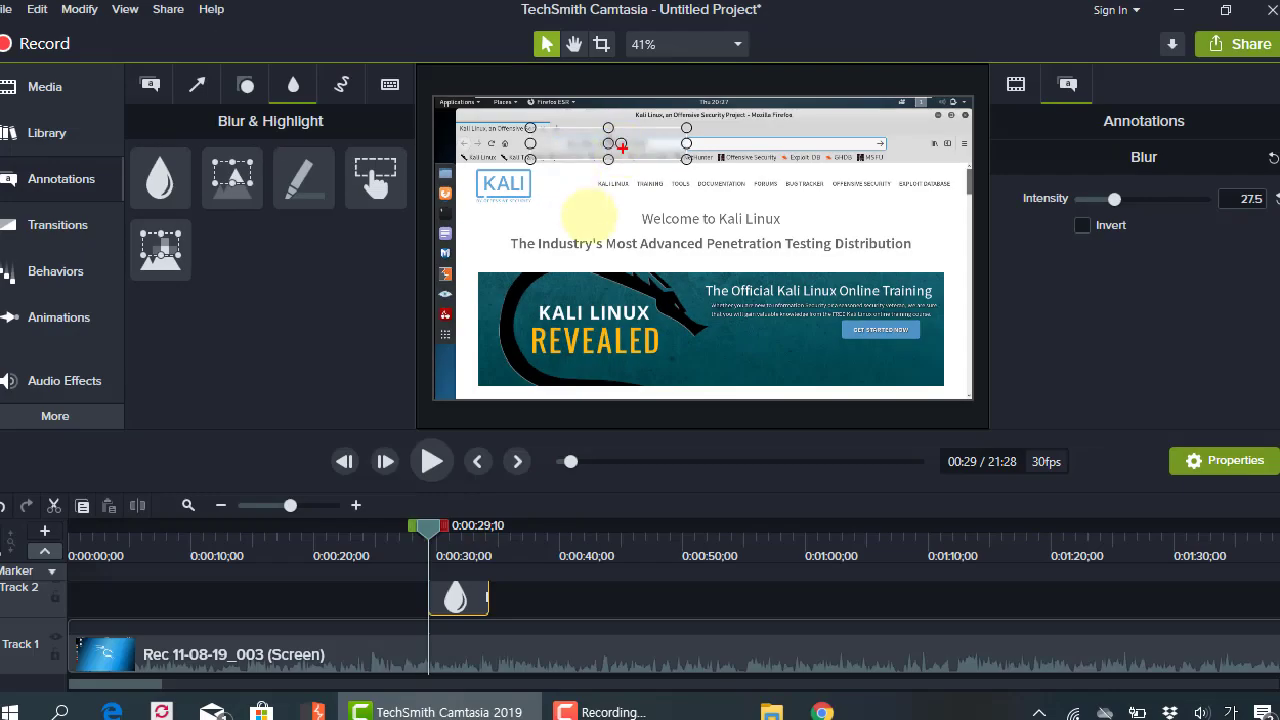
click(650, 146)
click(662, 144)
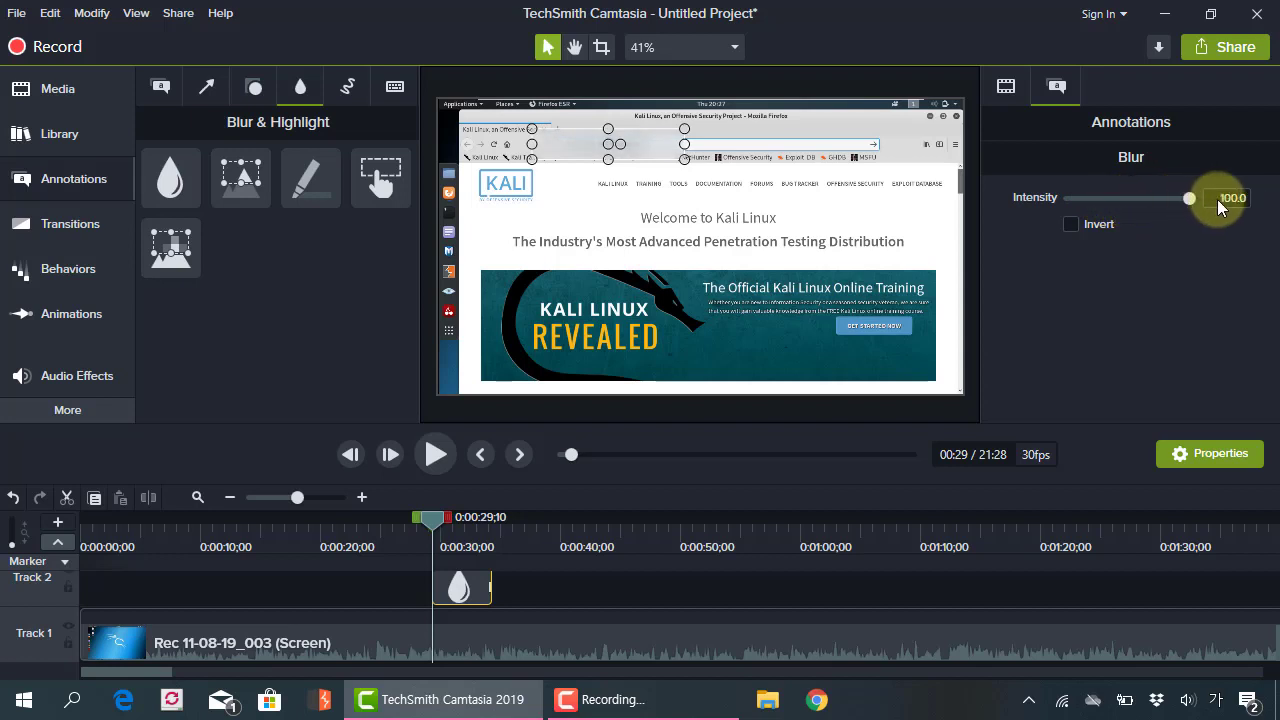
Set the blur's intensity to 30 and check the blurred URL with the annotation deselected.
drag(1190, 198, 1098, 197)
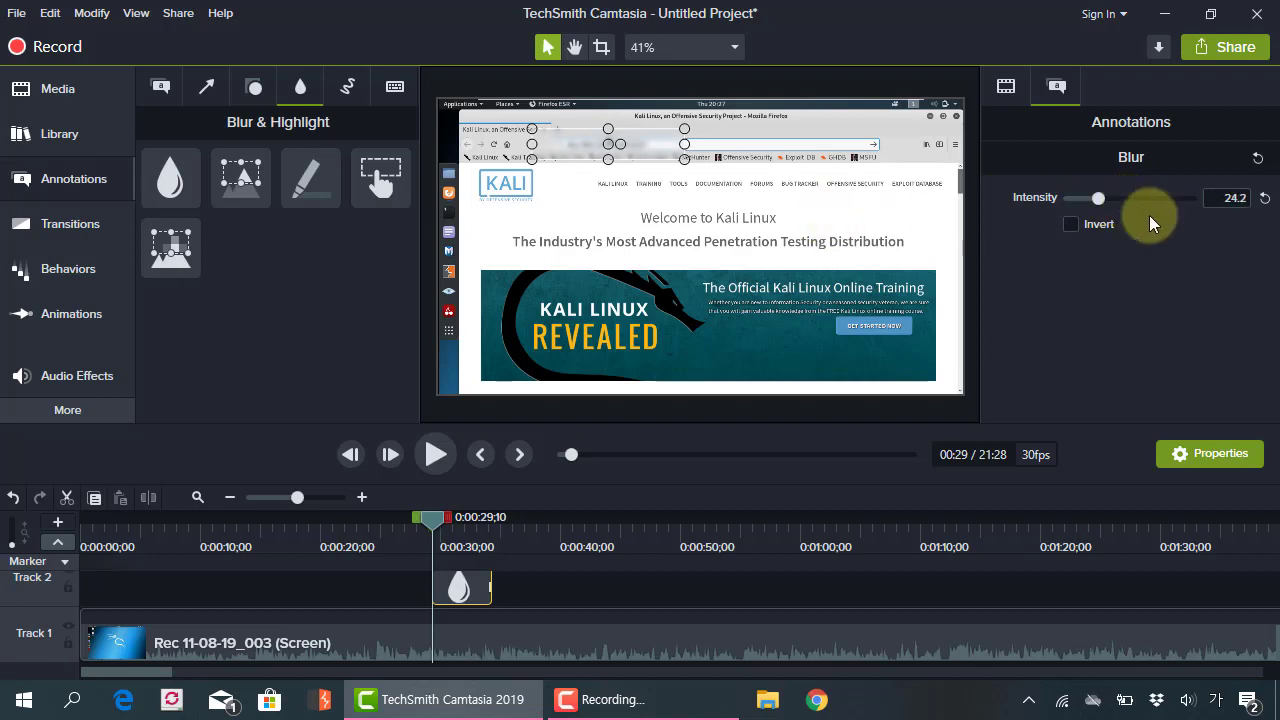
click(1234, 197)
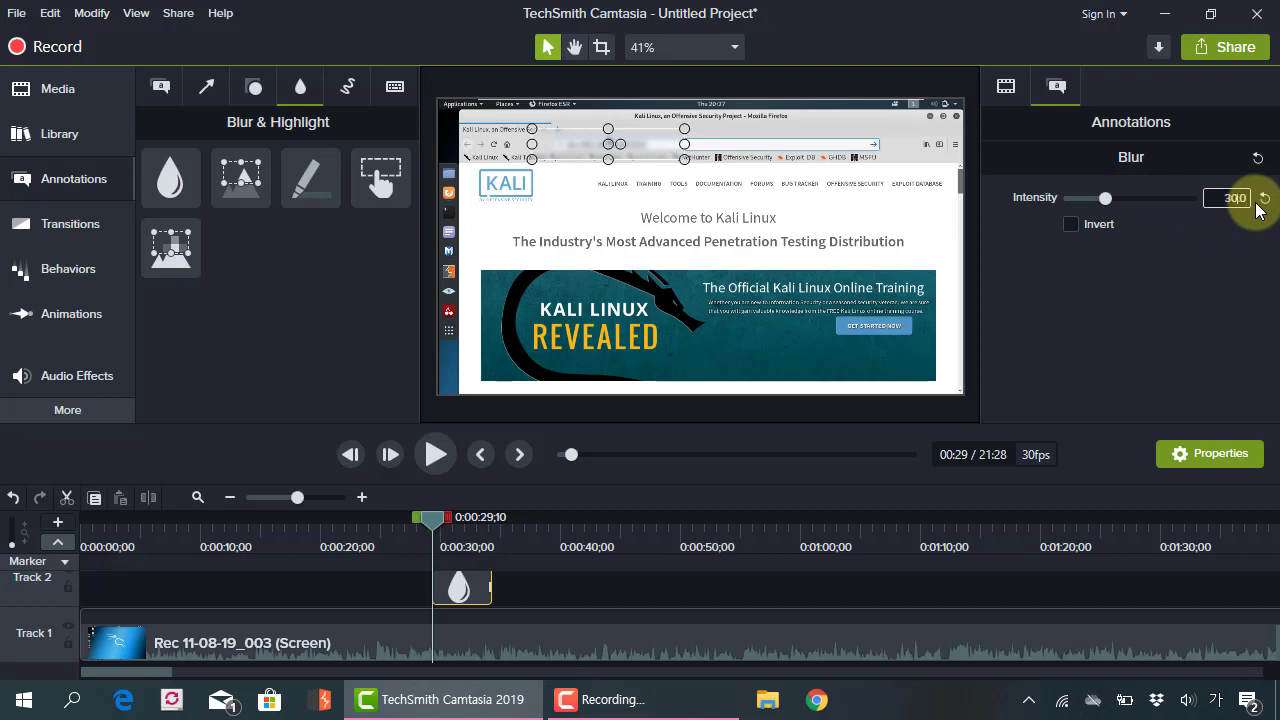
text(30)
key(Return)
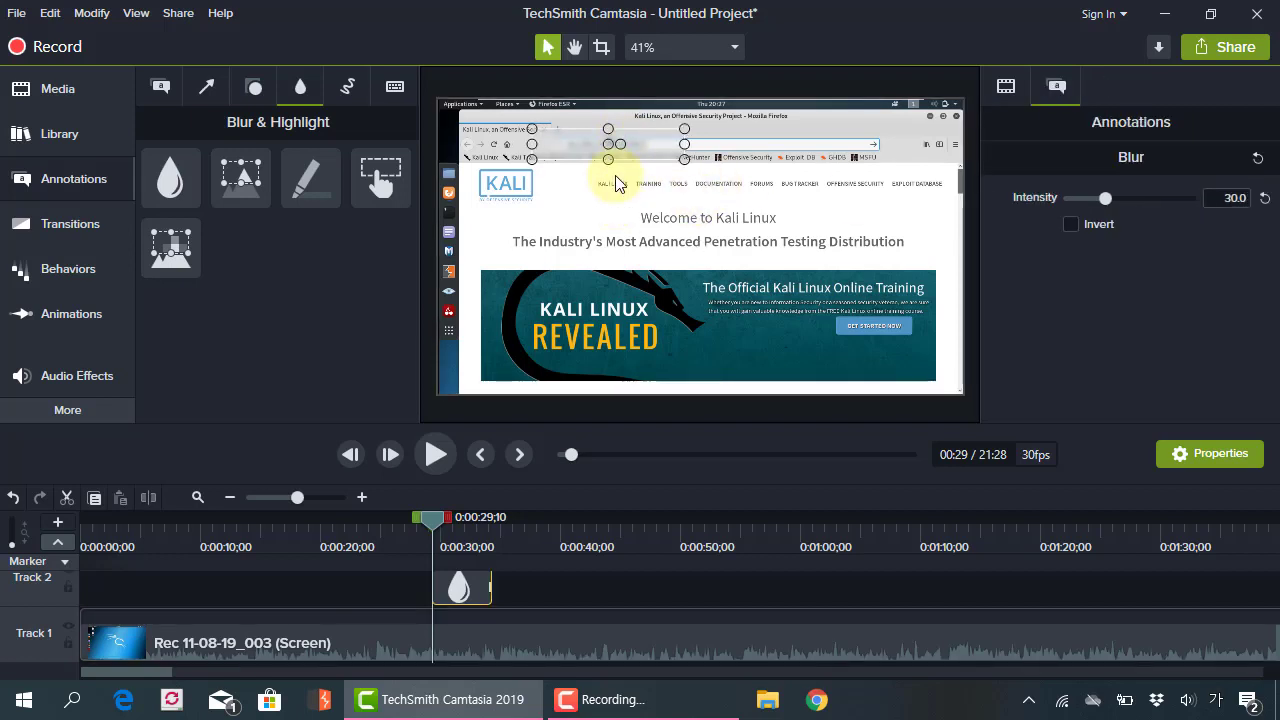
click(688, 214)
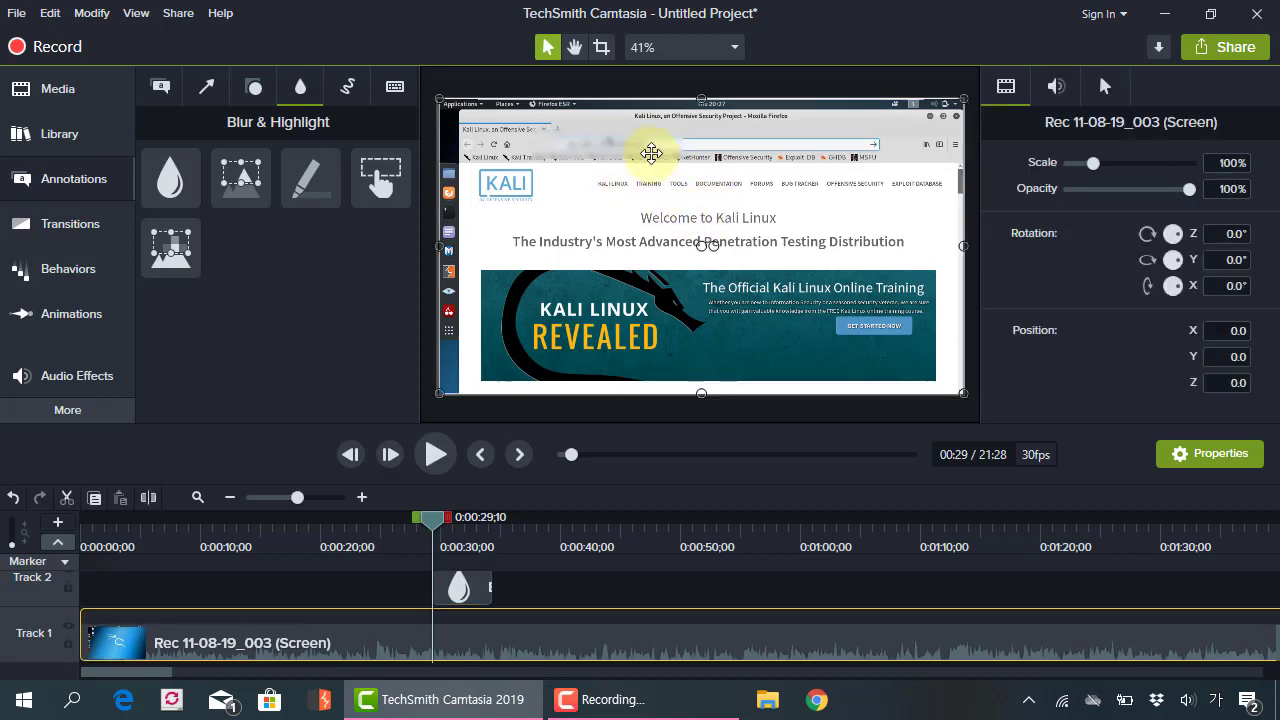
click(651, 151)
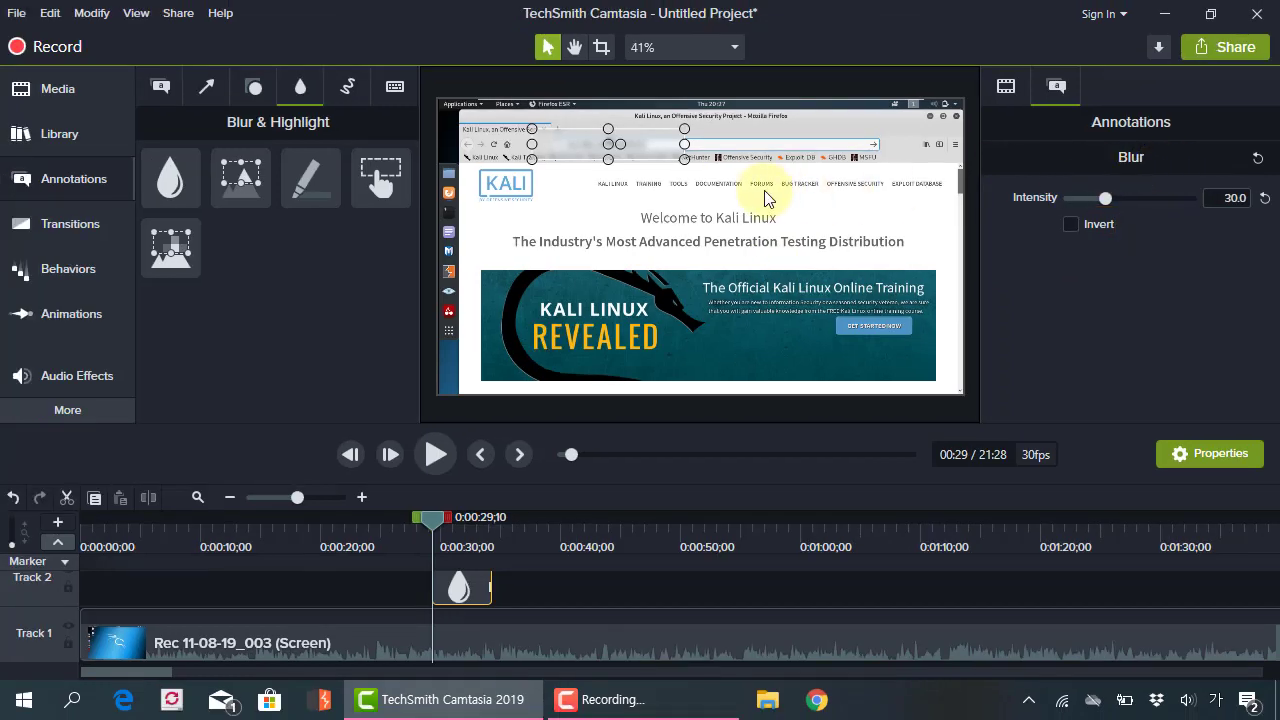
click(715, 193)
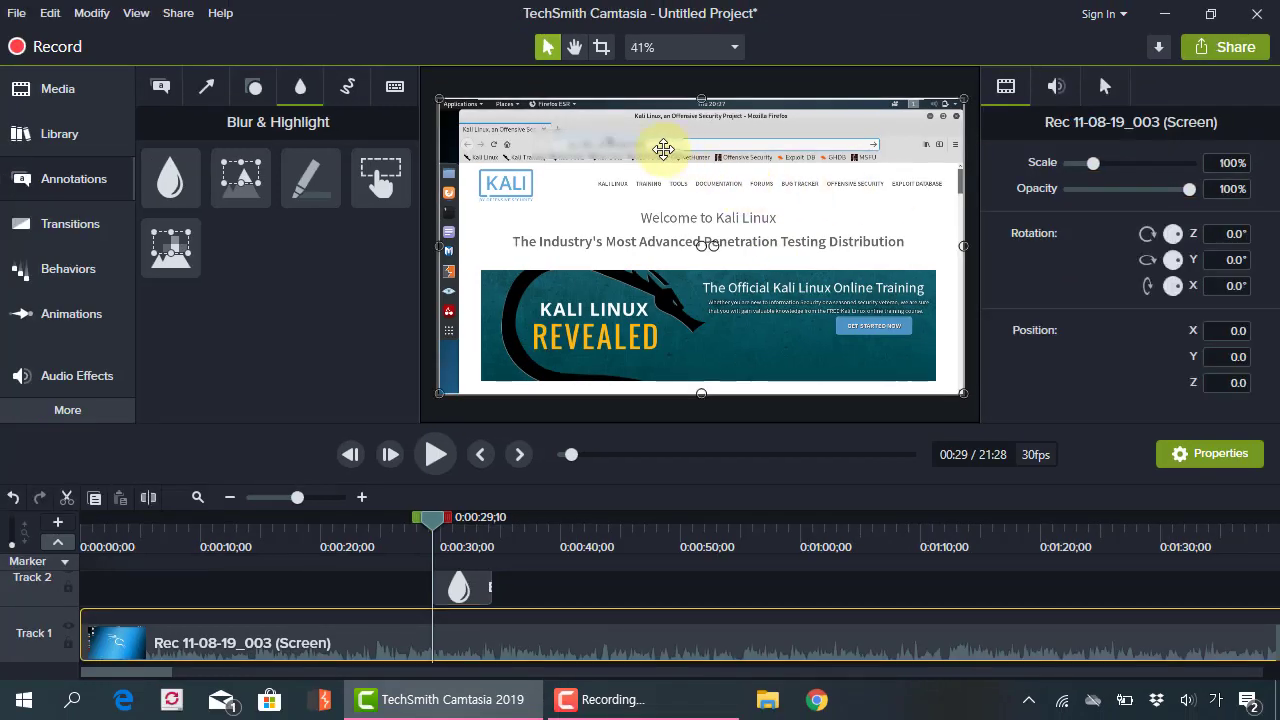
Try inverting the blur so that everything outside the URL area is blurred, nudge its frame, and turn the inversion off again.
click(650, 147)
click(1072, 225)
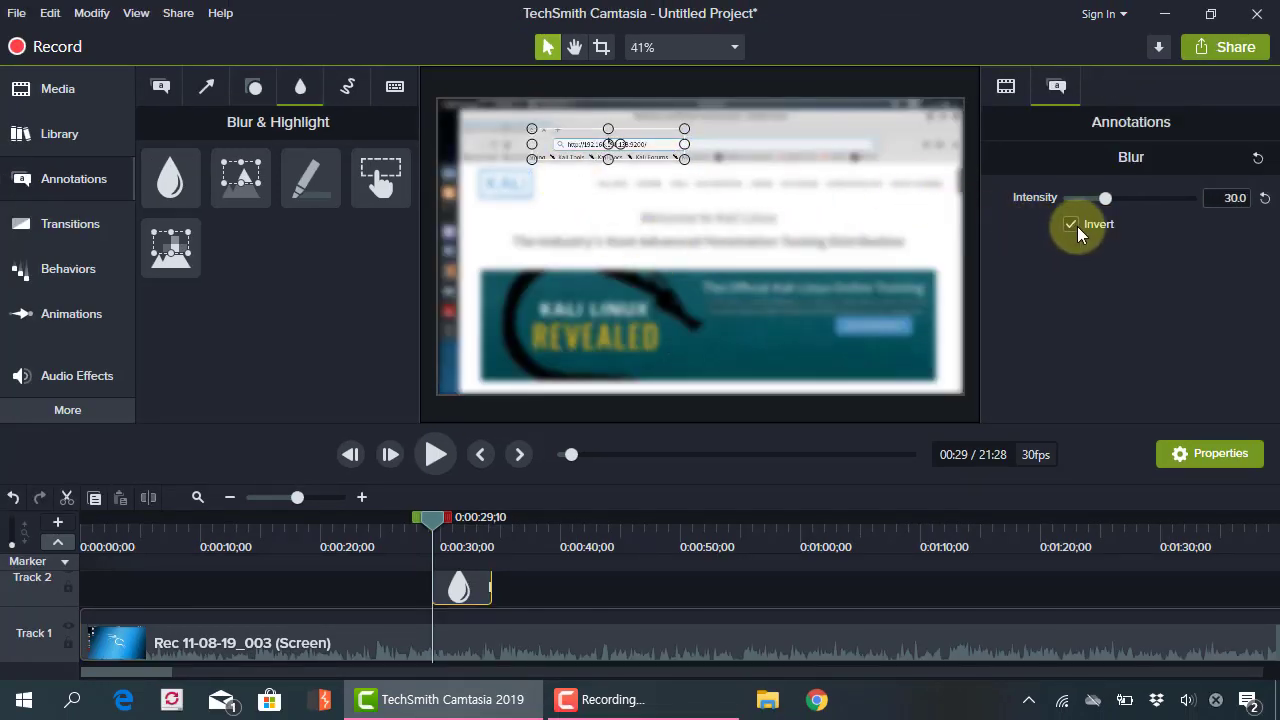
click(720, 214)
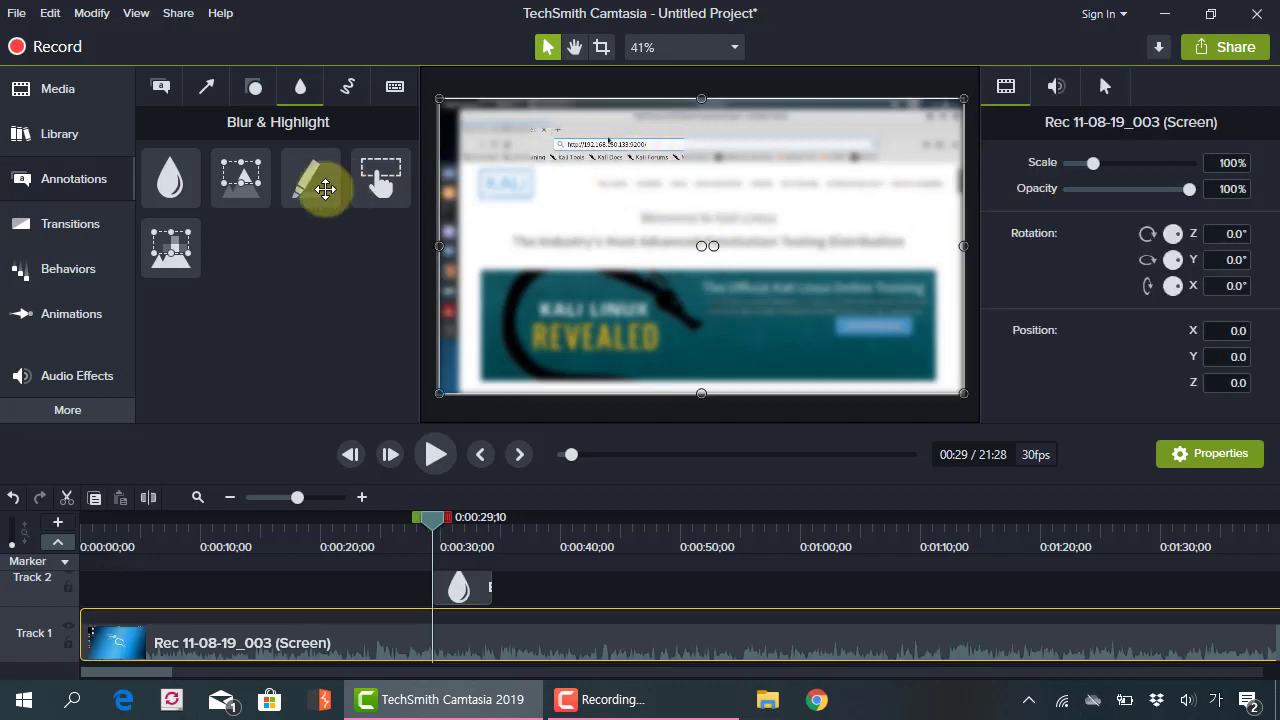
click(636, 153)
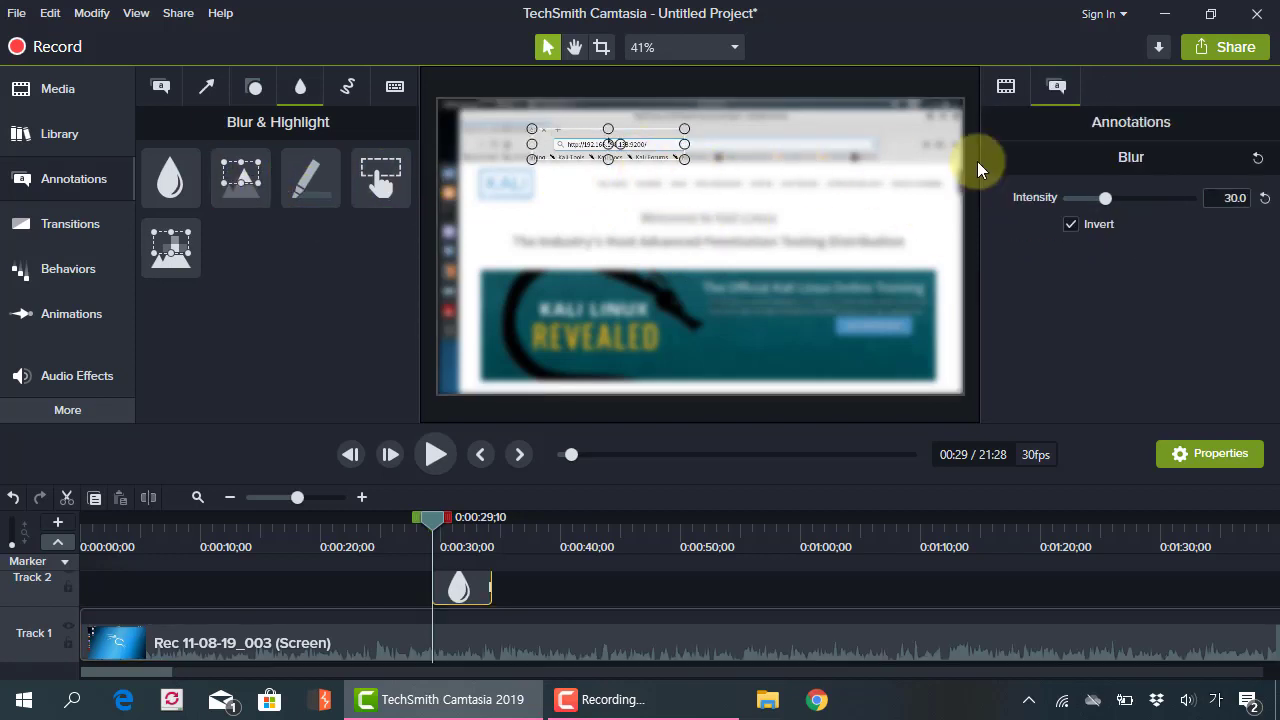
click(1078, 223)
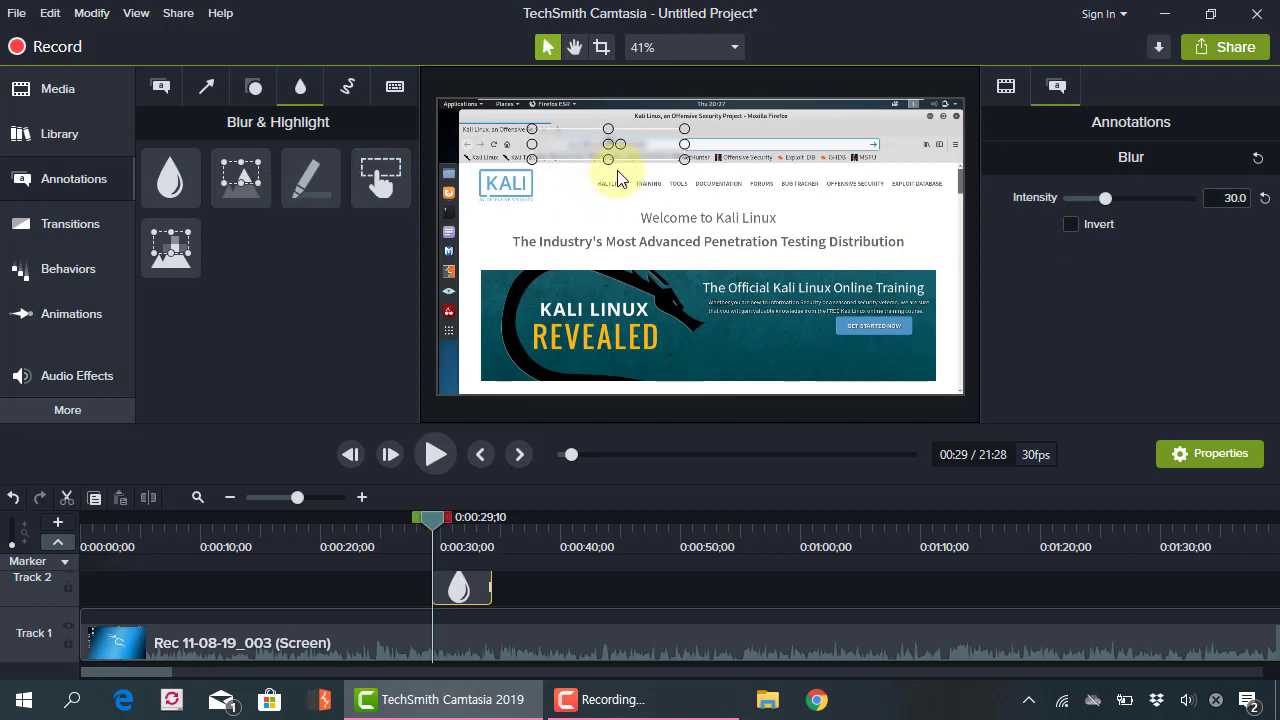
drag(641, 143, 644, 148)
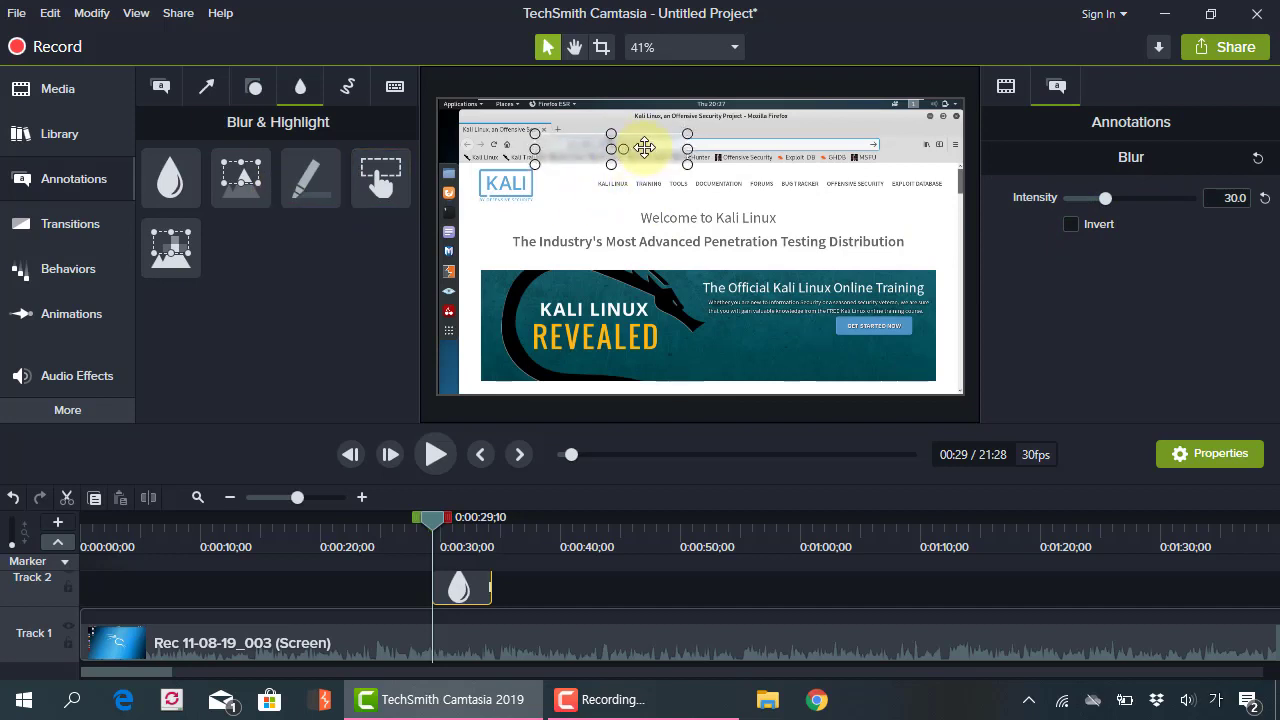
click(1074, 226)
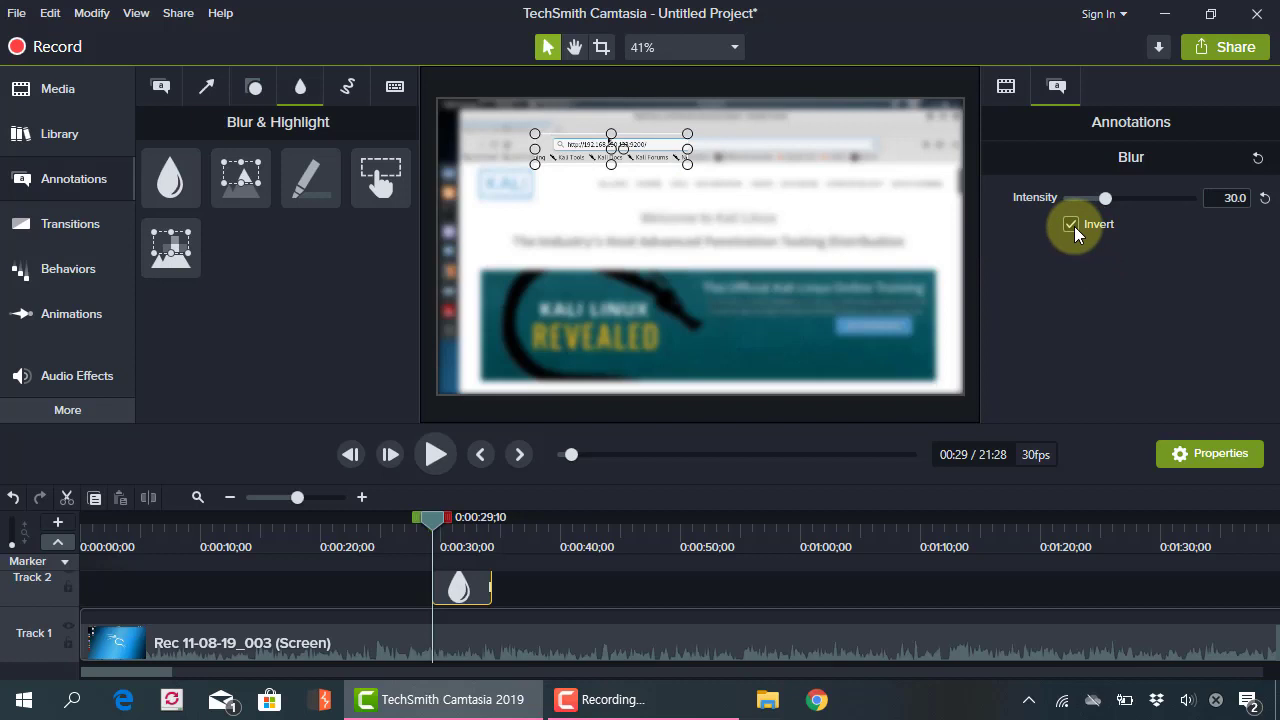
click(1071, 226)
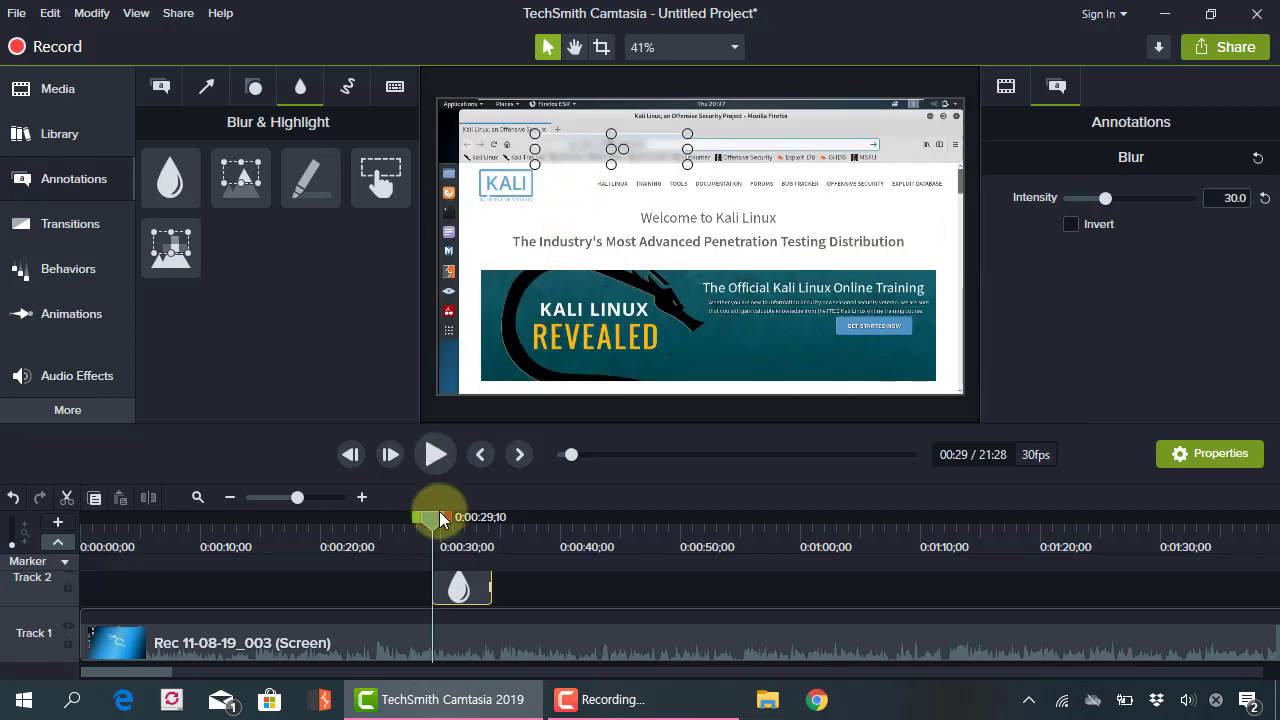
Play back the recording from just before the blur clip to preview the blurred address bar.
drag(432, 517, 416, 519)
key(space)
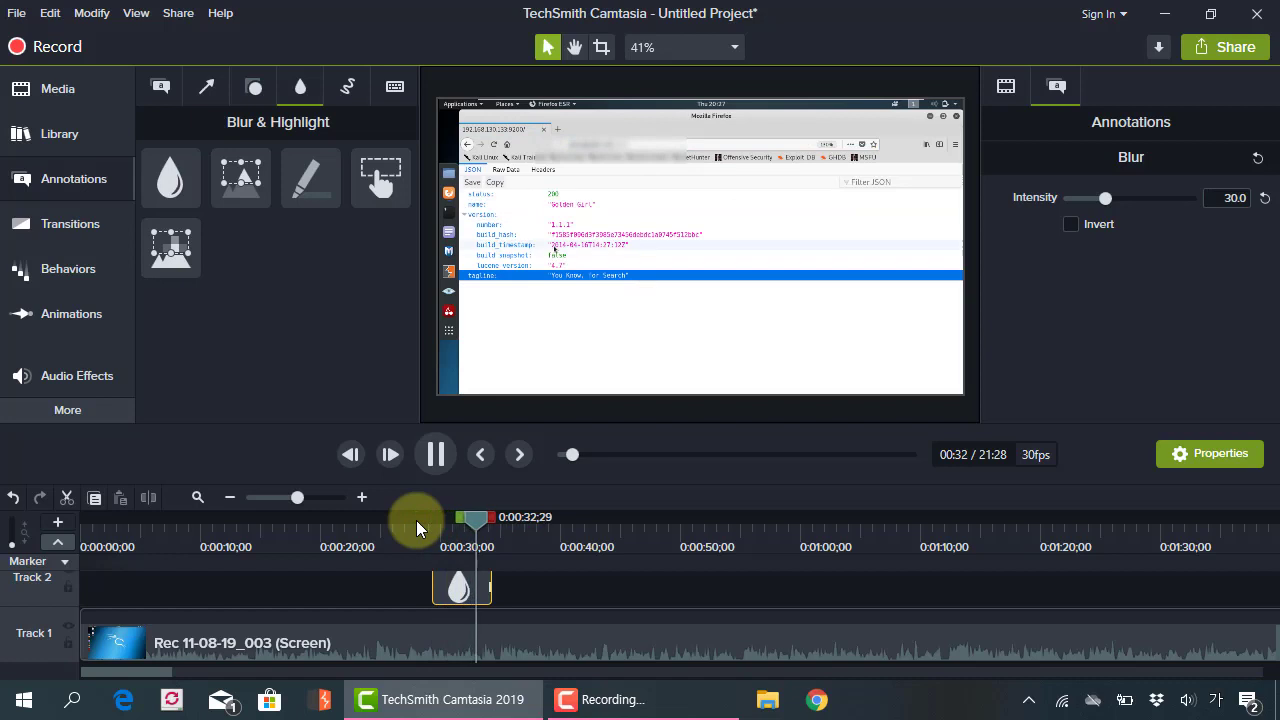
key(space)
Delete the blur annotation from the address bar.
click(634, 232)
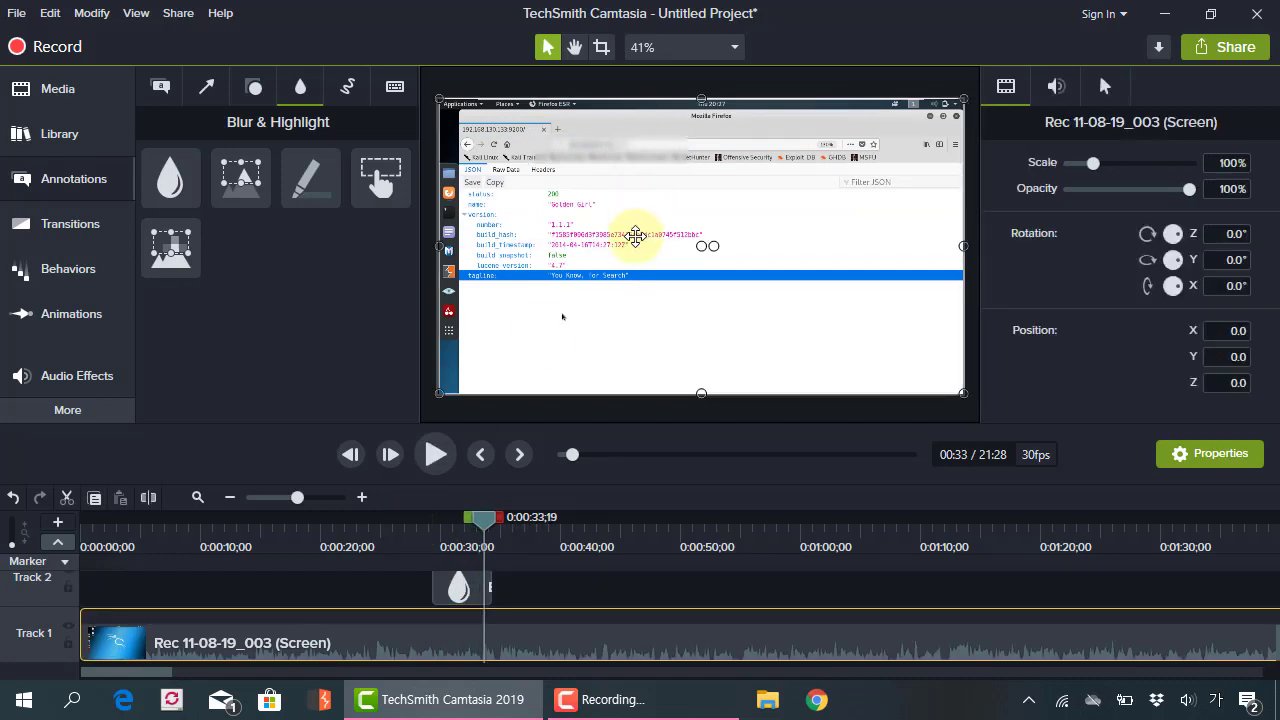
click(636, 148)
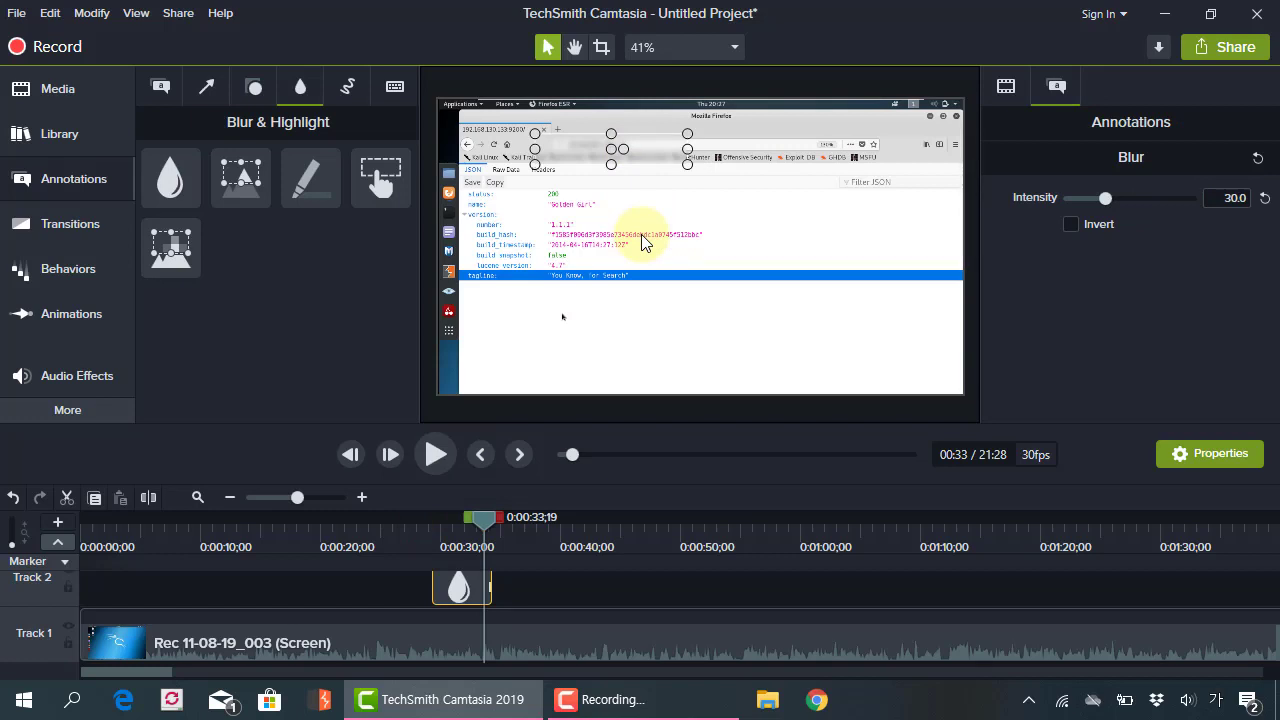
key(Delete)
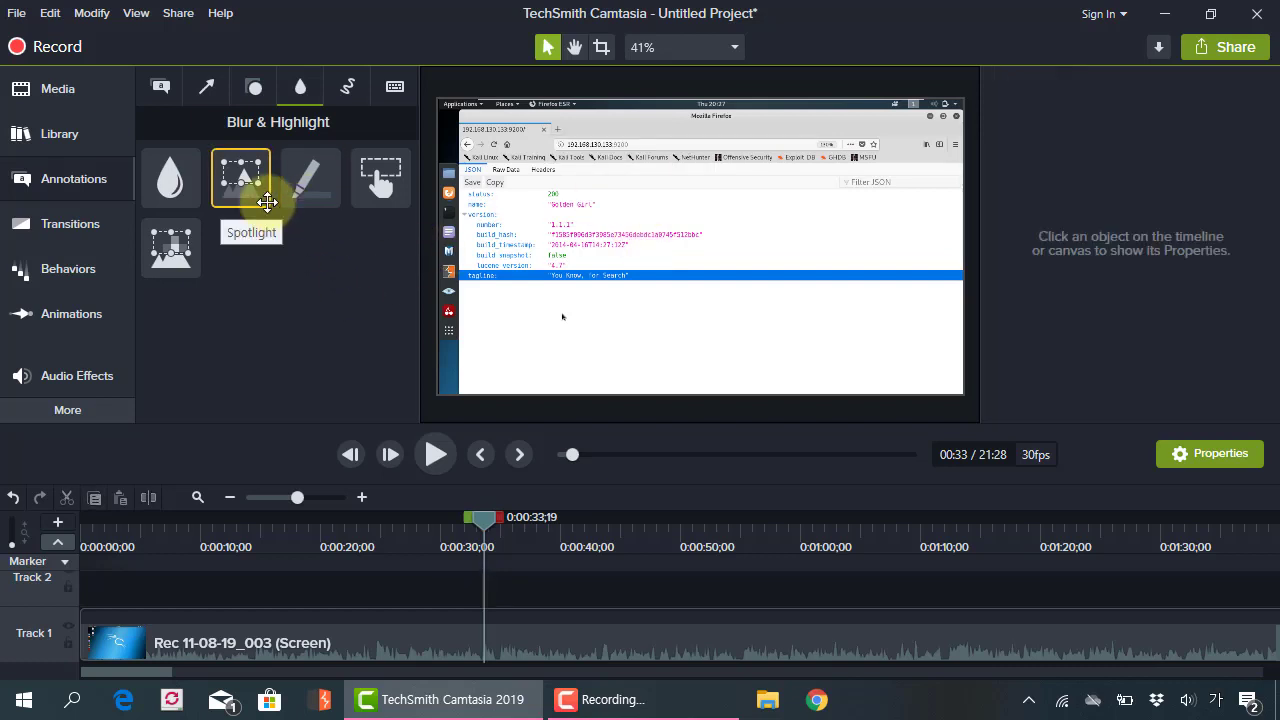
Add a Spotlight annotation at about 33 seconds, fit it around the browser's address bar, and set its intensity to 78.3.
drag(245, 178, 600, 170)
drag(662, 196, 757, 171)
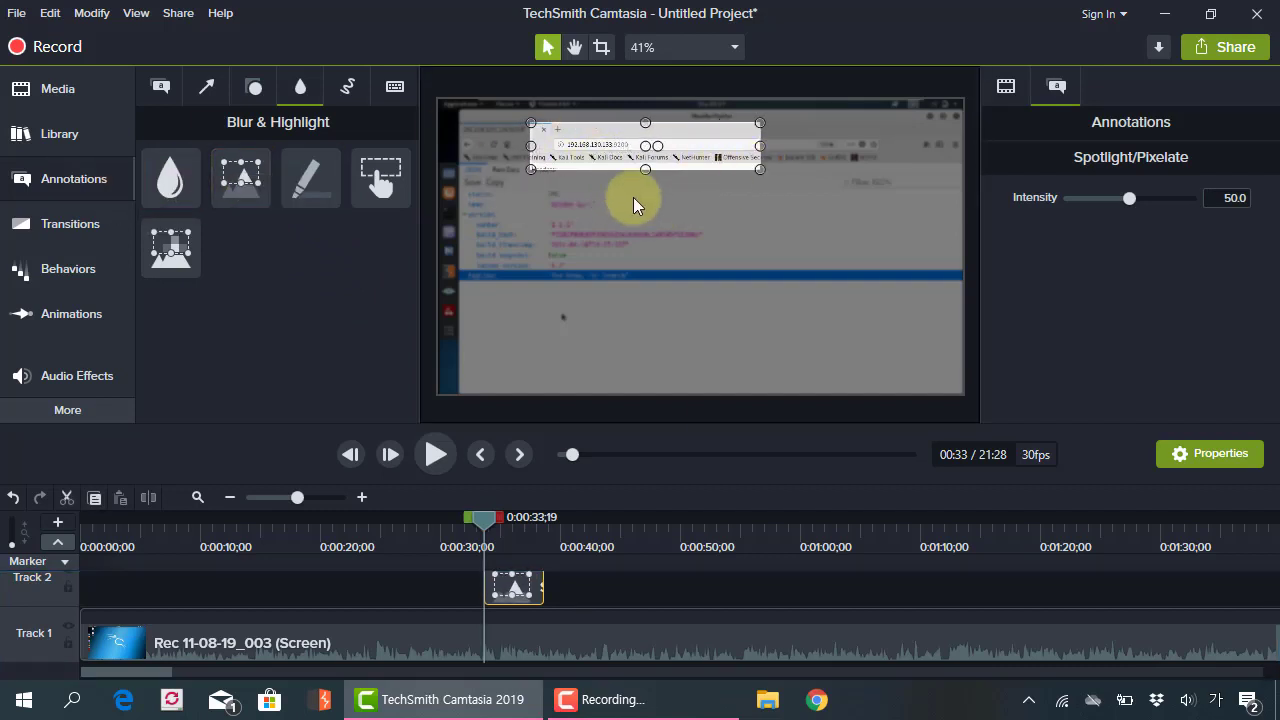
drag(681, 146, 697, 146)
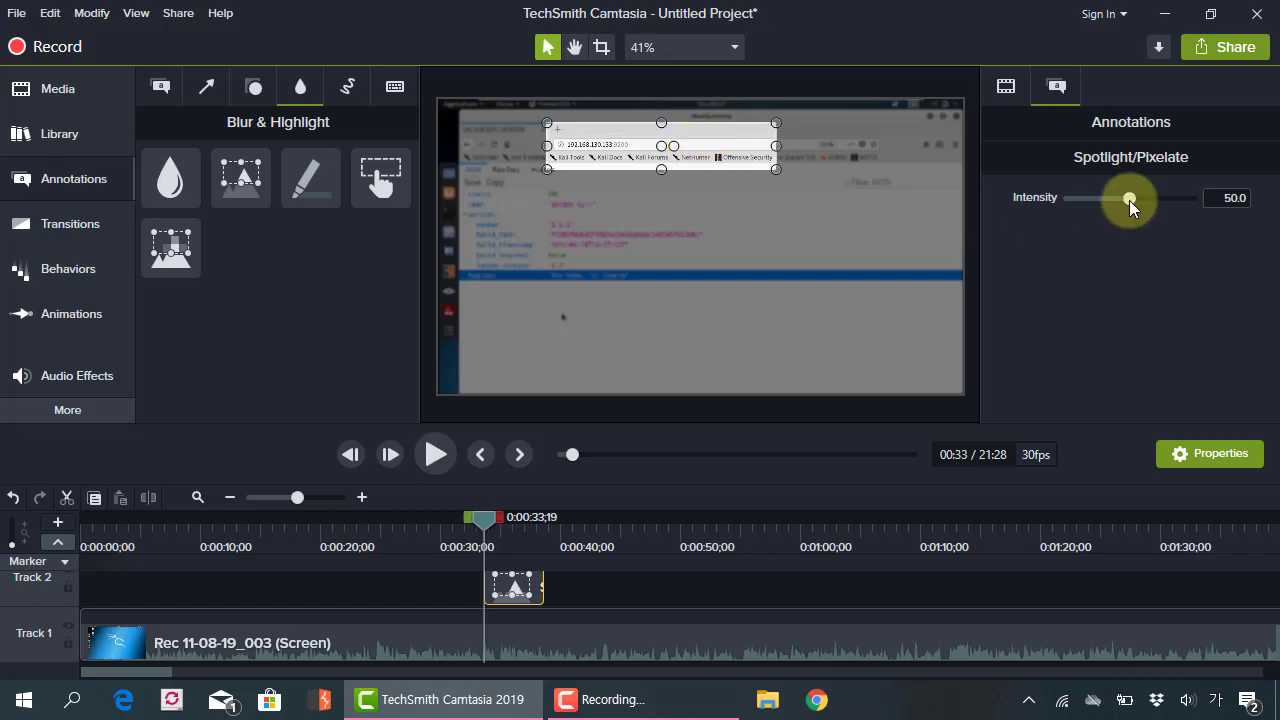
drag(1129, 200, 1163, 203)
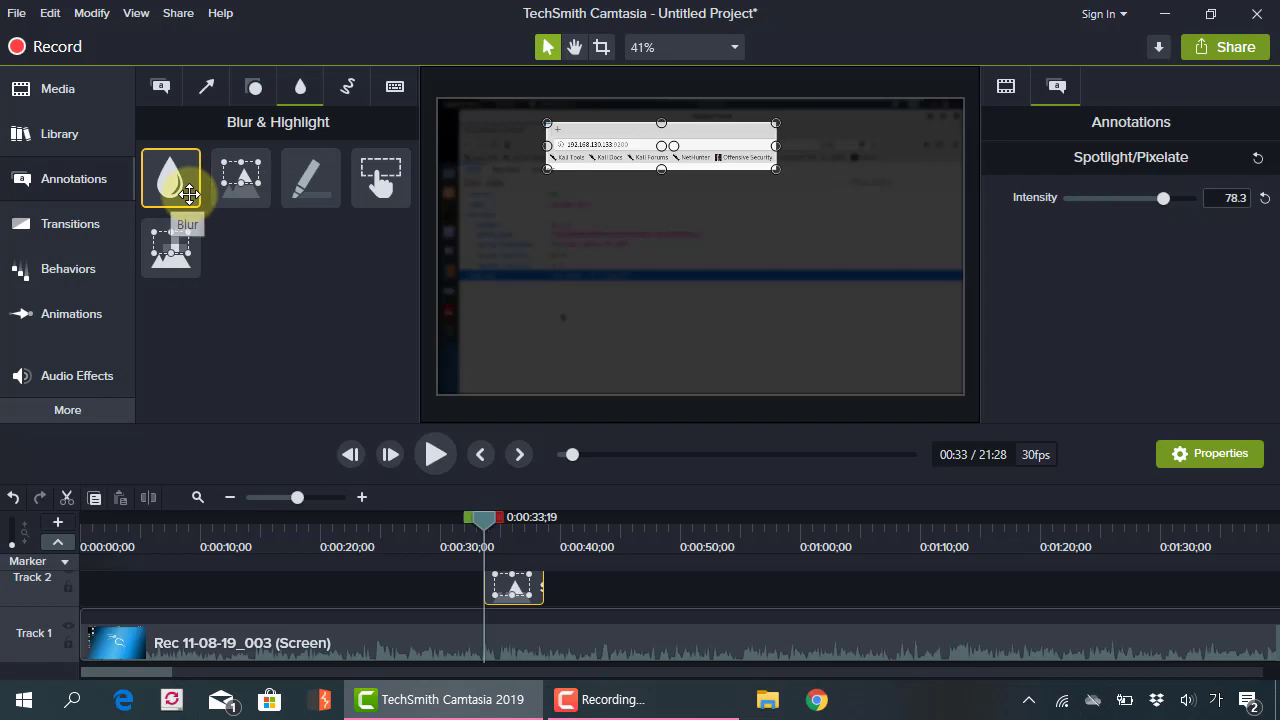
Play back the recording through the spotlight clip to preview the dimmed surroundings.
click(609, 266)
drag(494, 547, 478, 522)
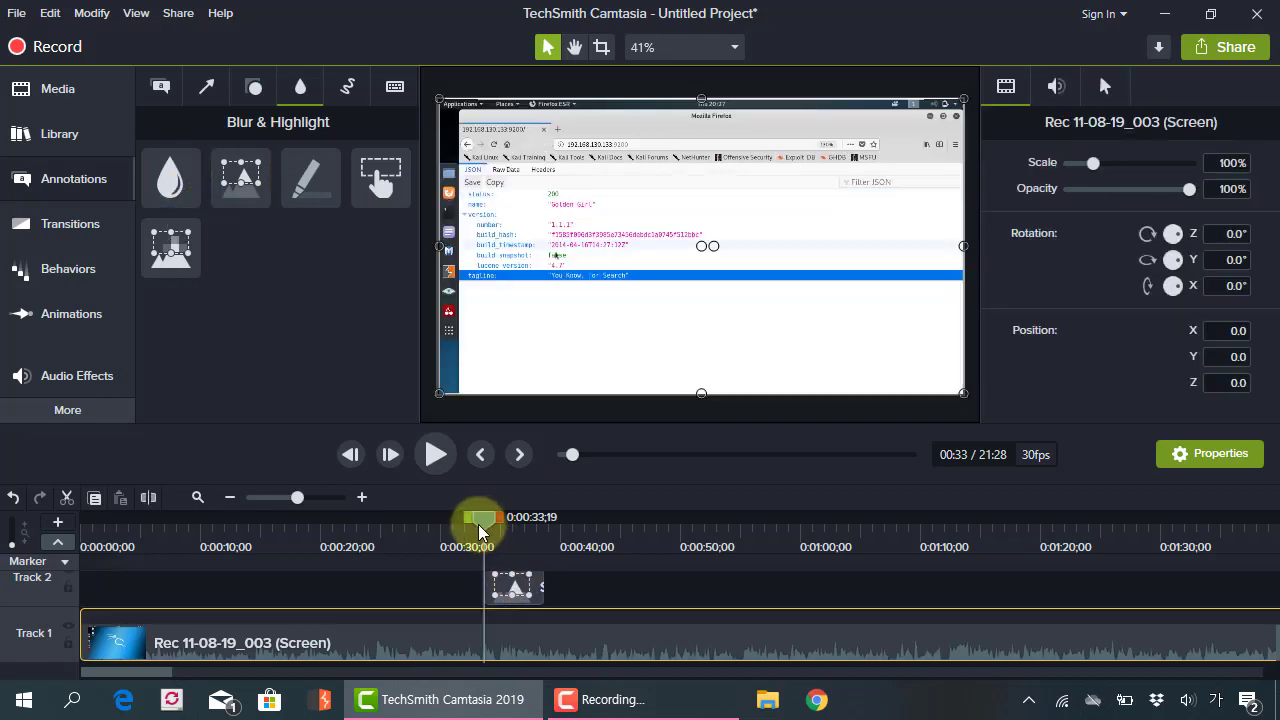
key(space)
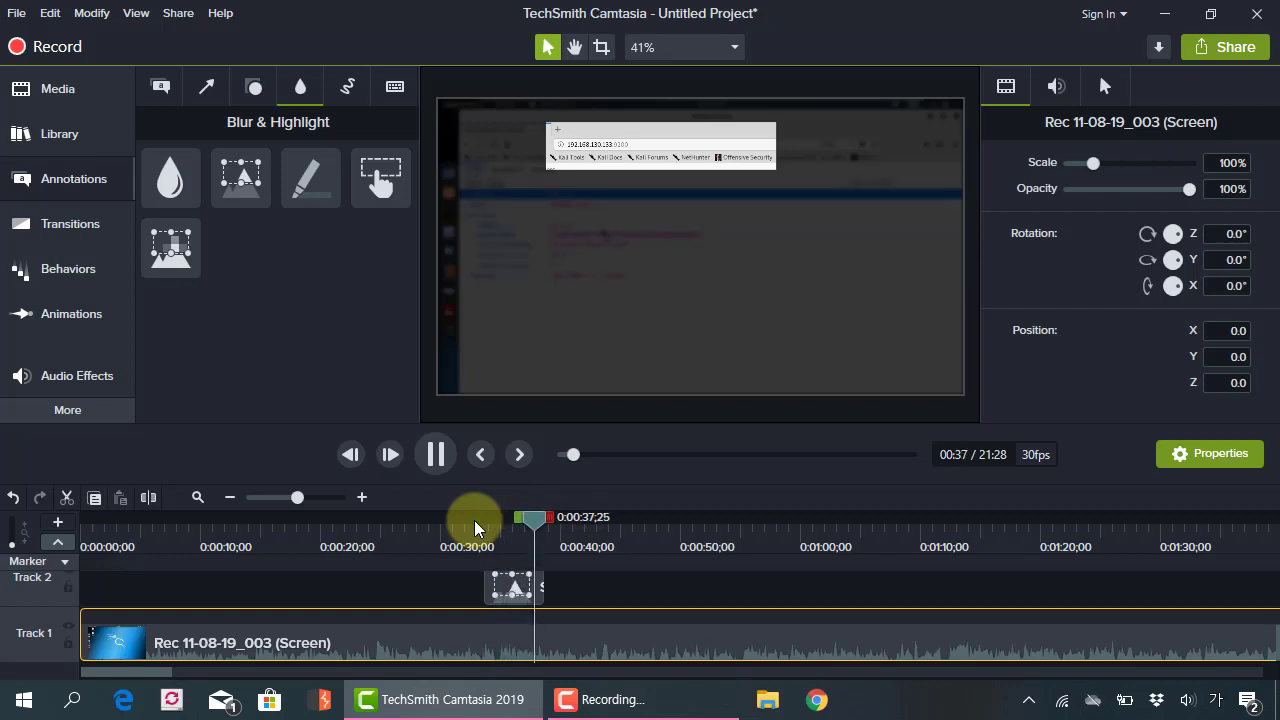
key(space)
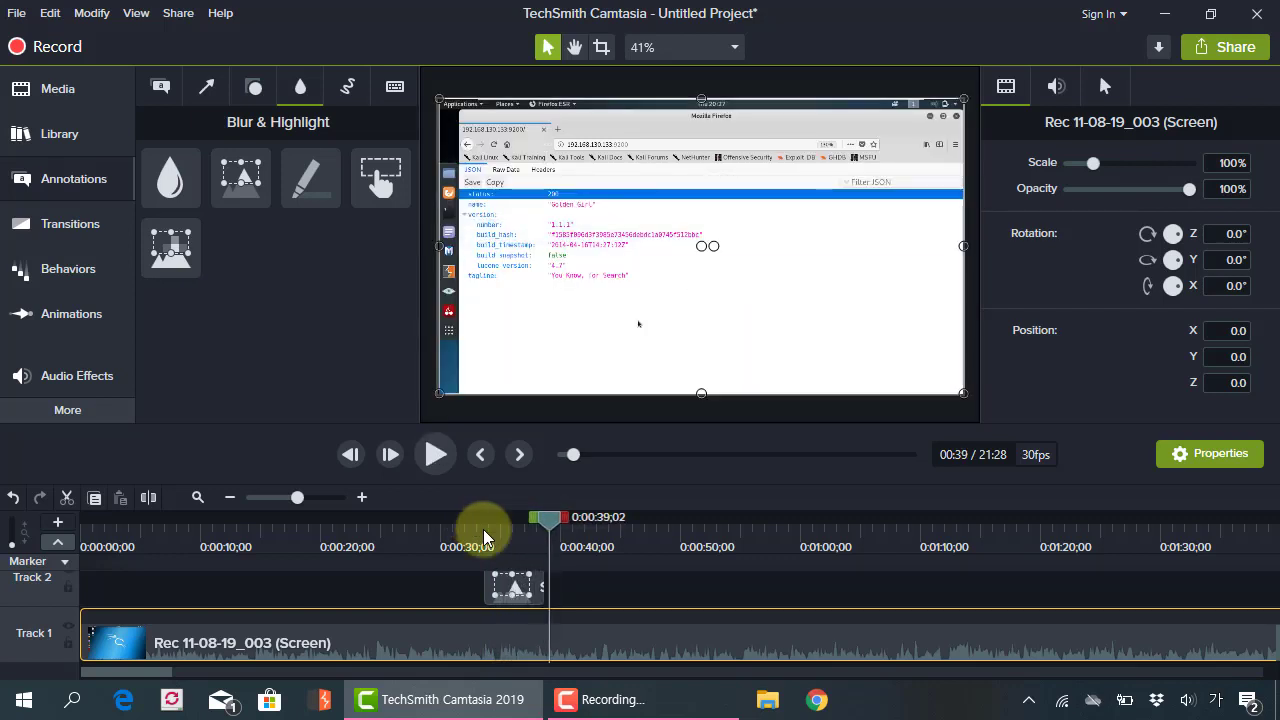
Add a Highlight annotation at about 41 seconds and fit it over the version number, build_hash and build_timestamp lines of the JSON text.
click(515, 586)
click(546, 517)
click(578, 519)
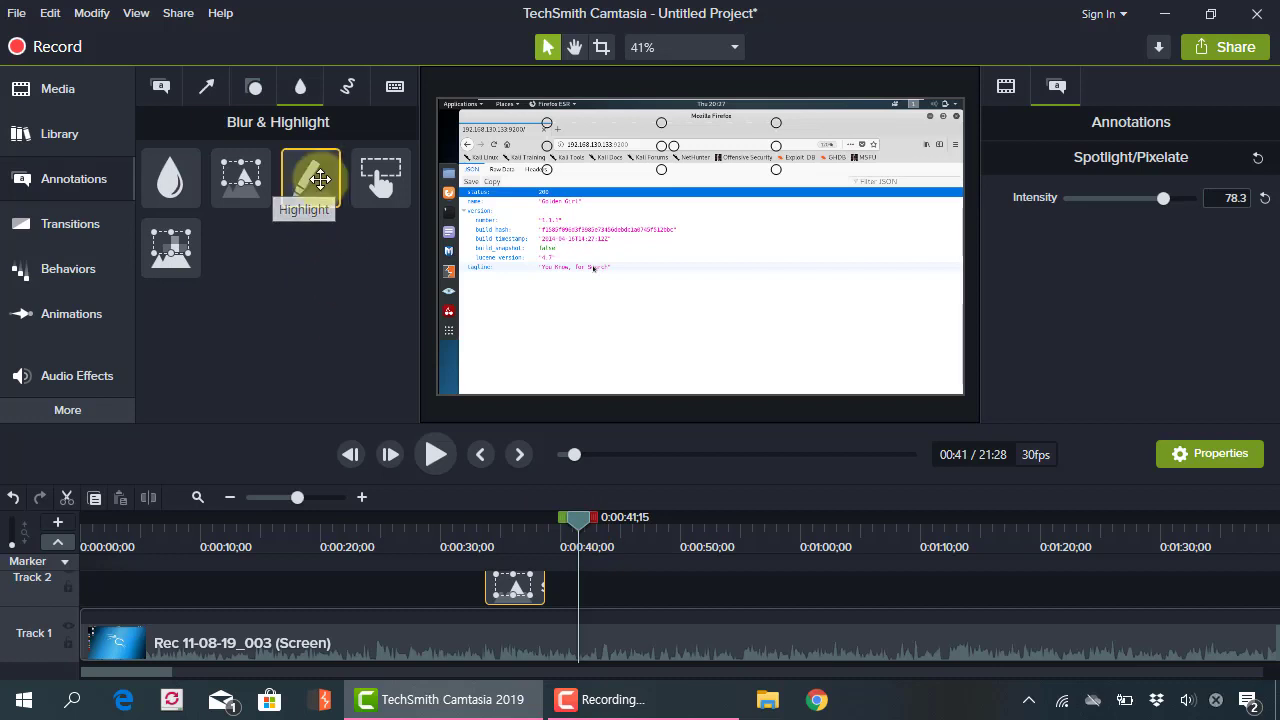
drag(320, 178, 597, 226)
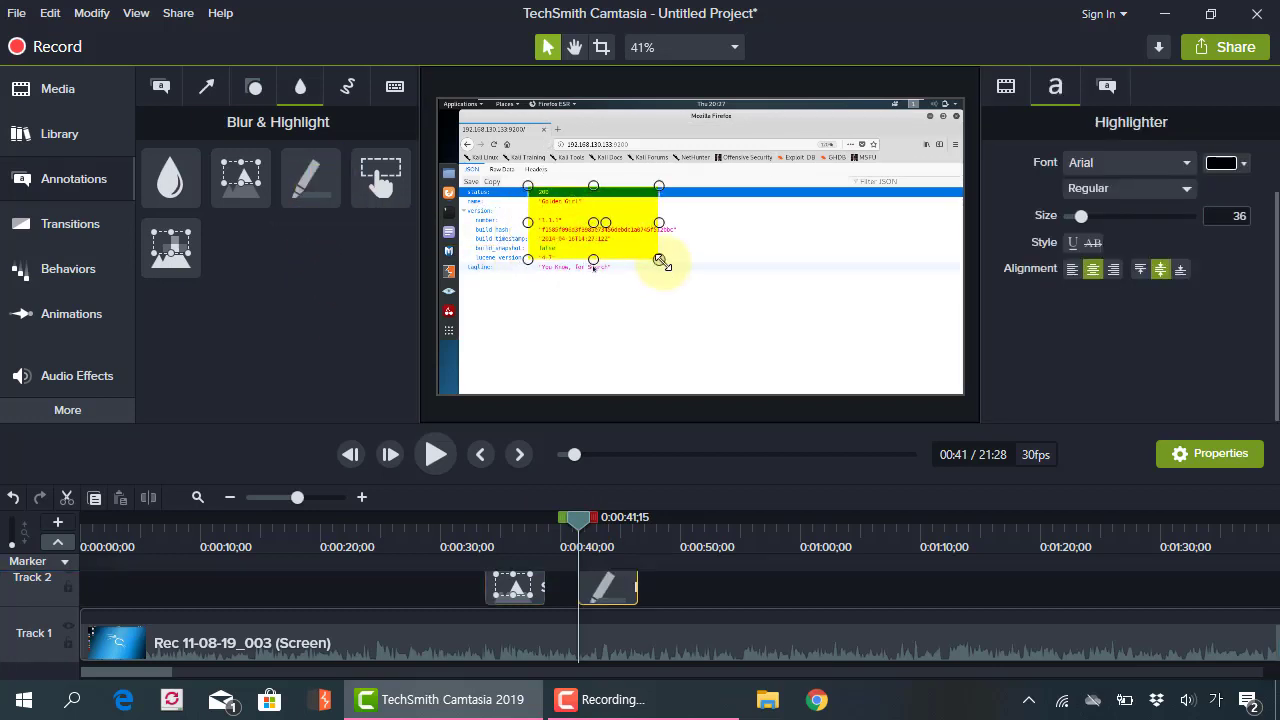
mouse_move(660, 261)
mouse_down()
mouse_move(737, 223)
mouse_move(662, 255)
mouse_move(650, 234)
mouse_up()
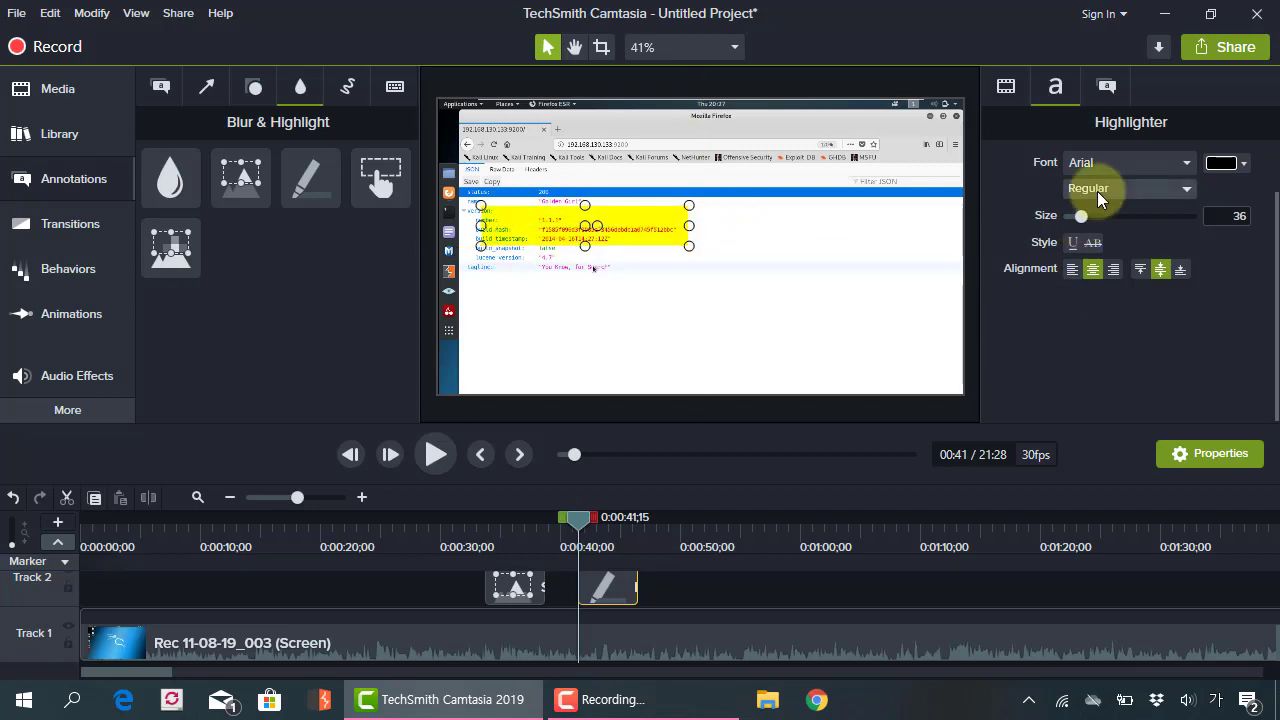
Change the highlight's fill color from its annotation properties to blue at 100% opacity.
click(717, 241)
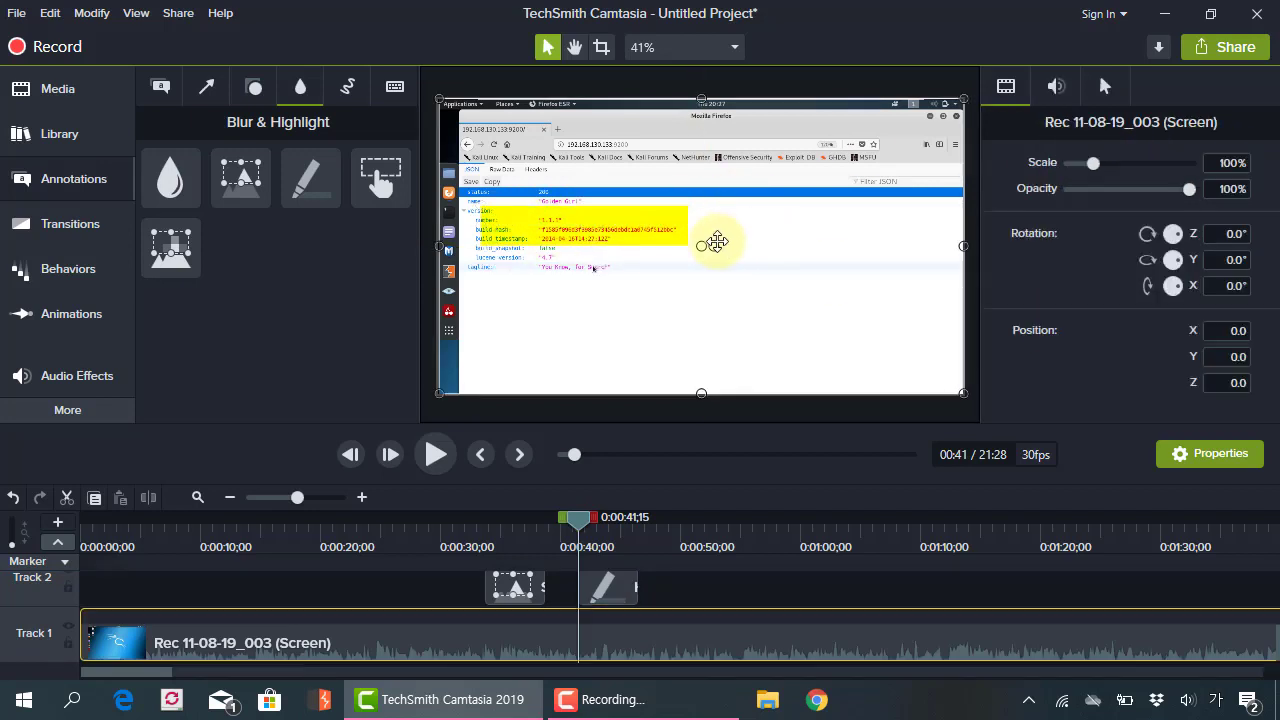
click(610, 222)
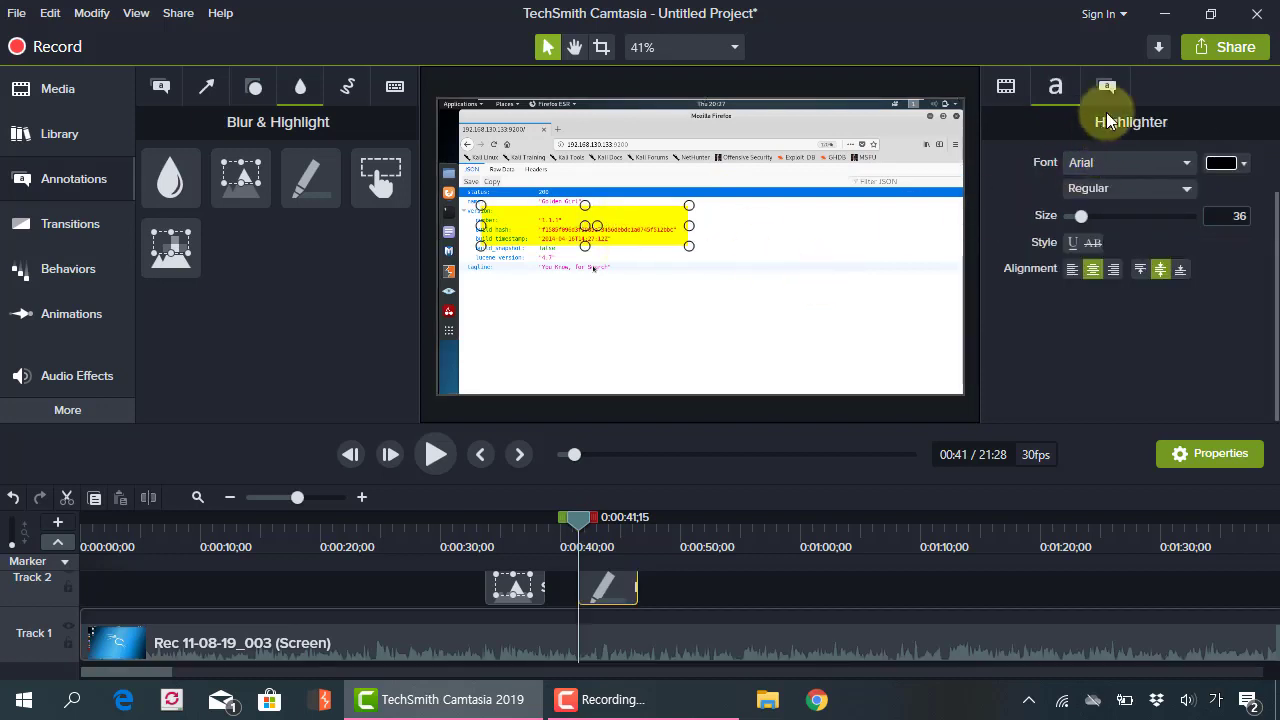
click(1106, 86)
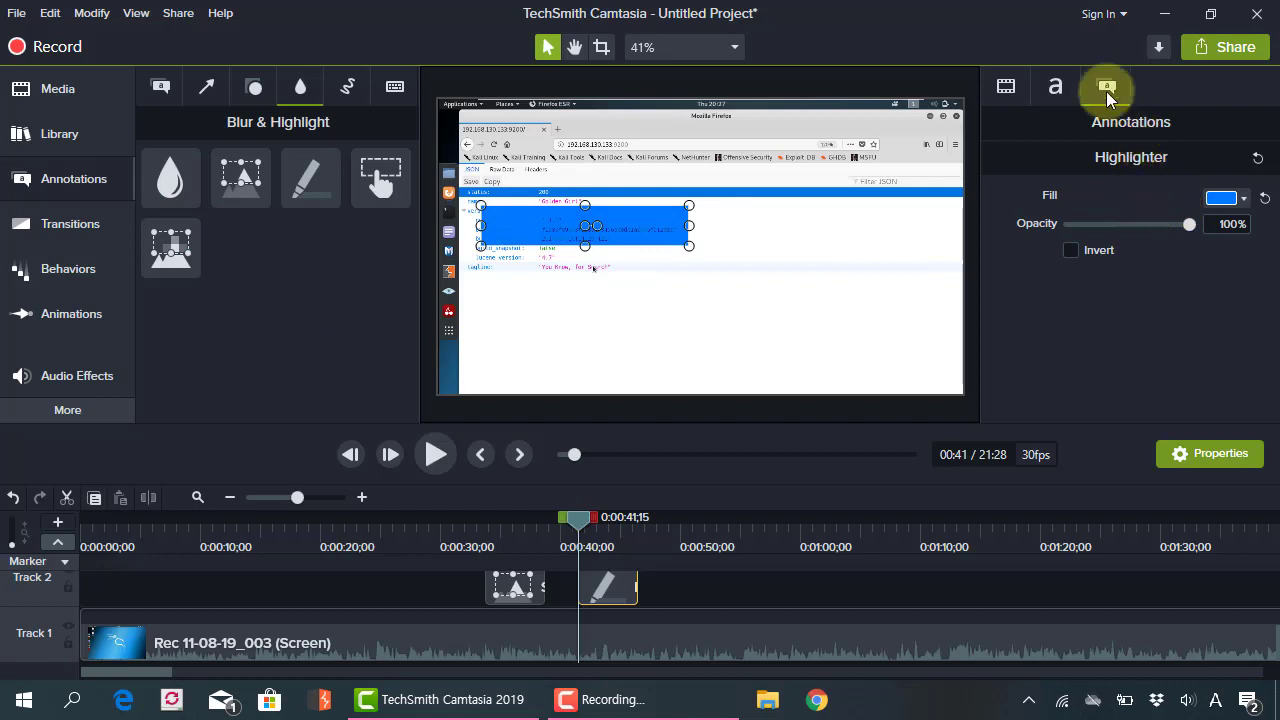
click(1055, 86)
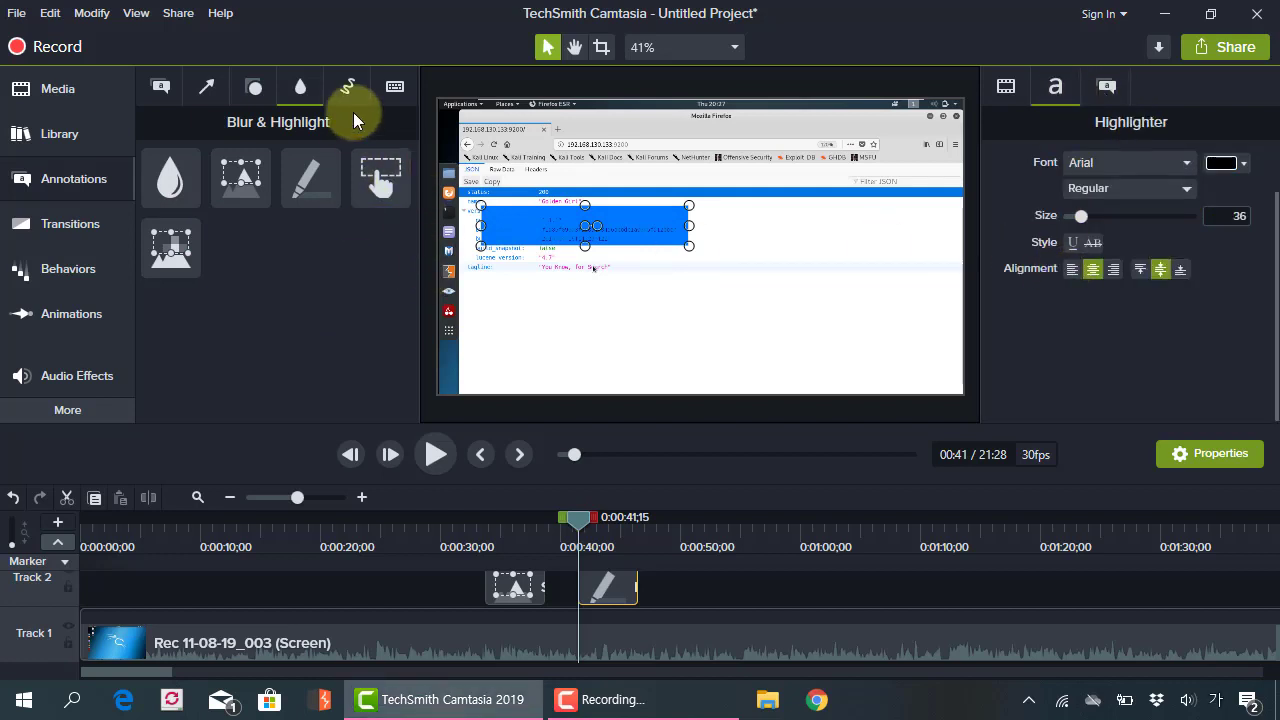
Try adding an Interactive Hotspot to the browser page and undo it.
drag(371, 171, 709, 290)
key(ctrl+z)
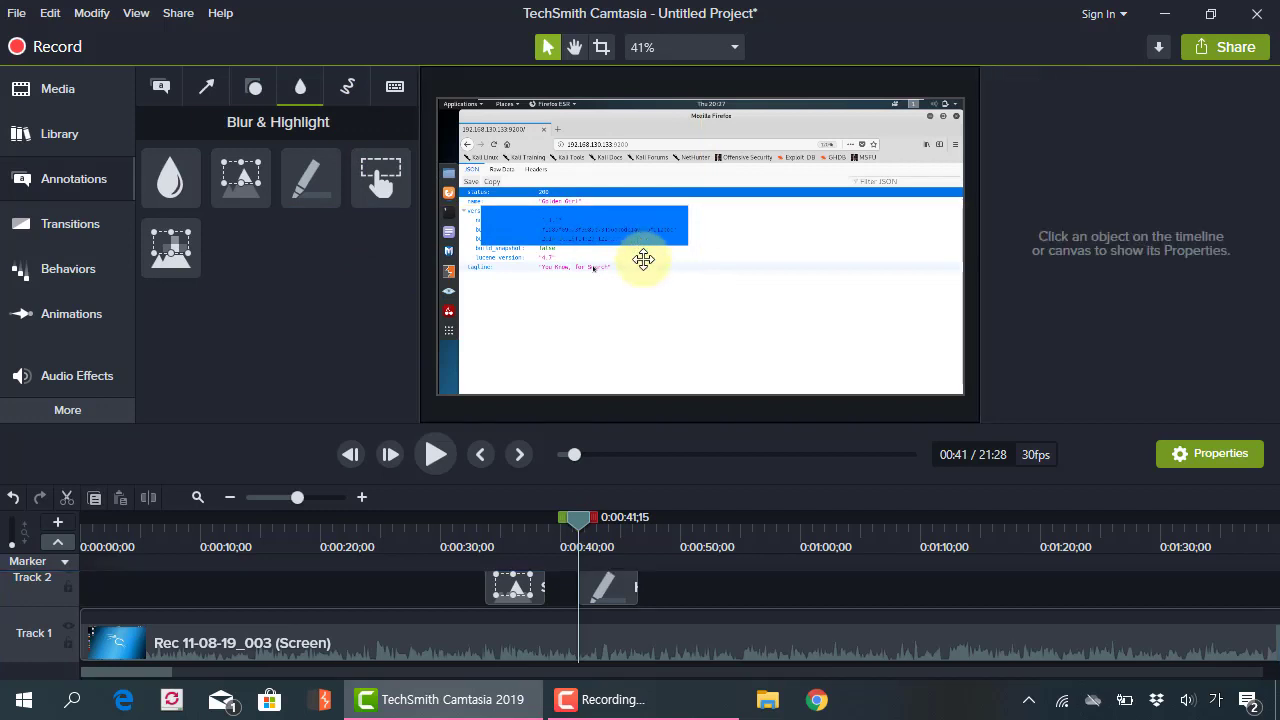
Add a Pixelate annotation over the JSON text and delete the blue highlight underneath it.
drag(171, 247, 551, 226)
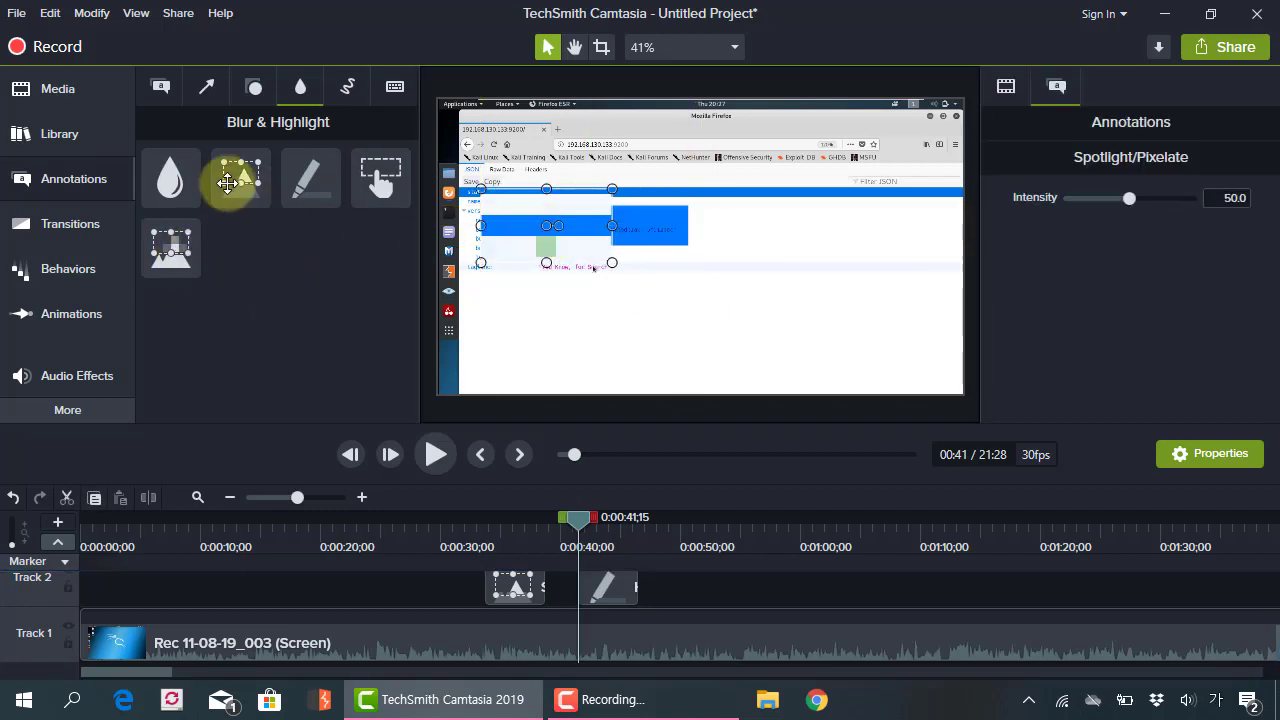
click(660, 232)
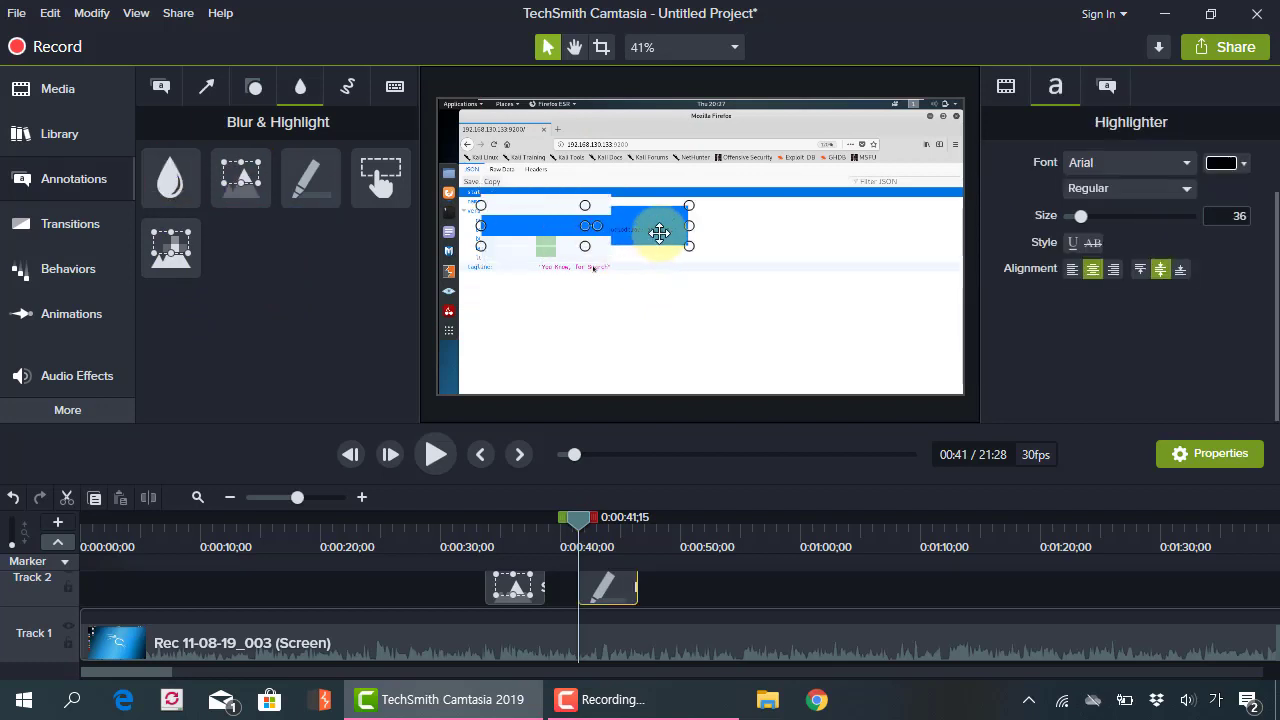
key(Delete)
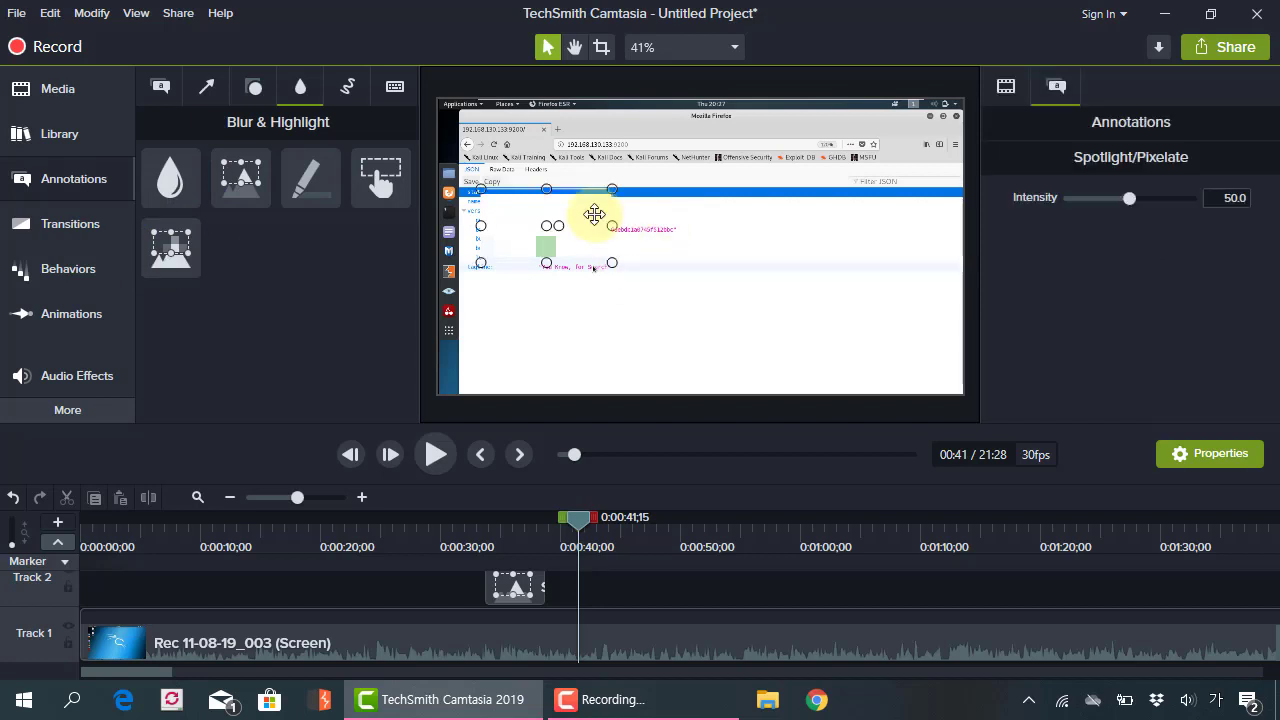
Widen the pixelated area over the JSON text, set its intensity to 12.5, and remove the annotation.
click(598, 222)
drag(608, 228, 734, 229)
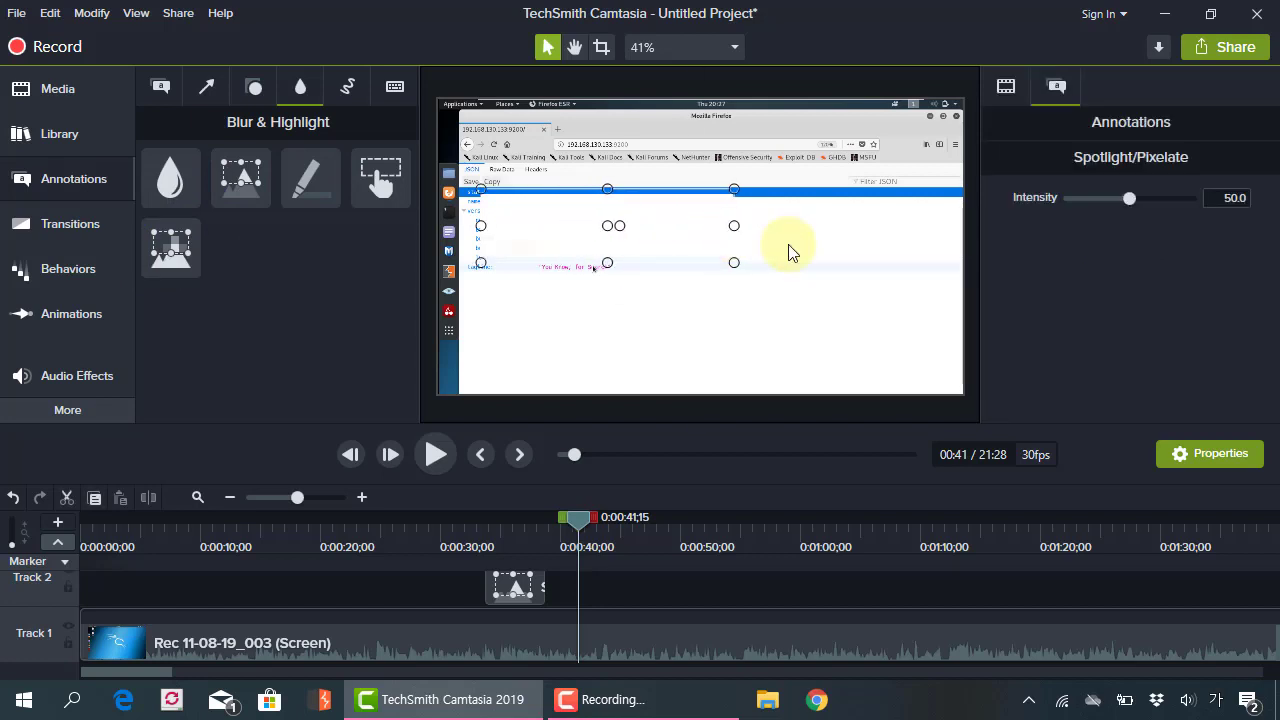
drag(1125, 199, 1080, 202)
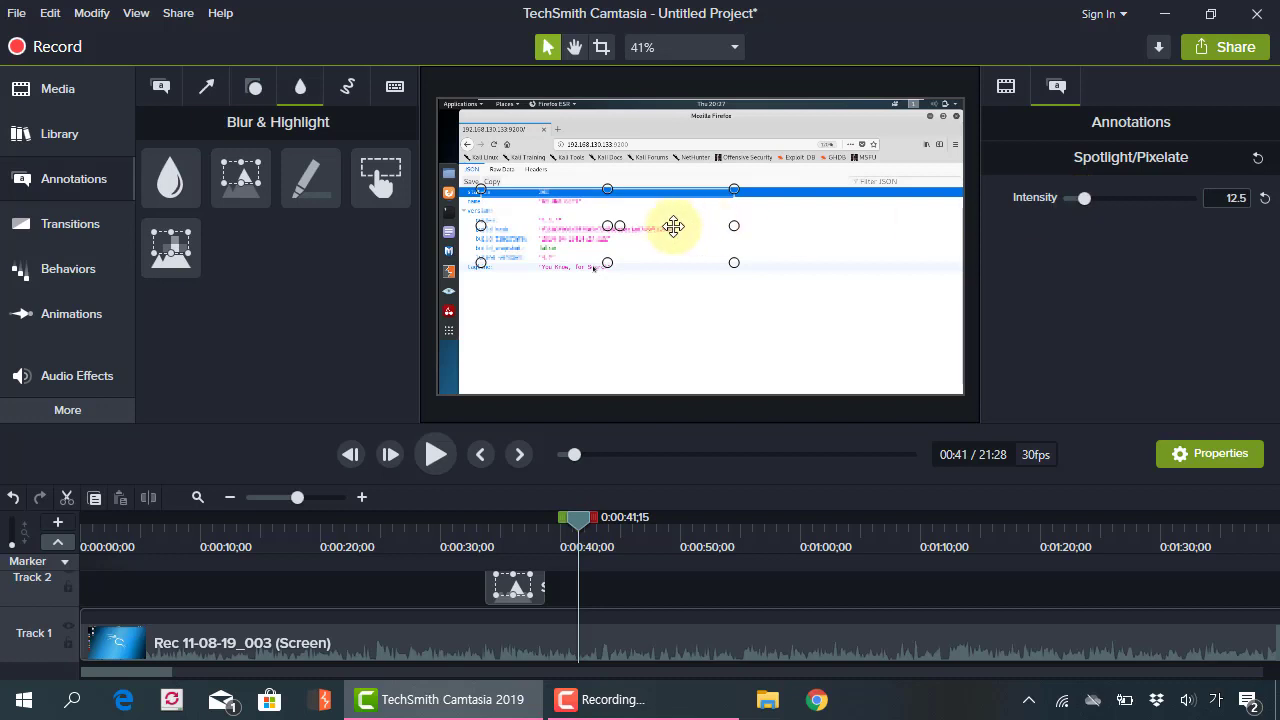
click(428, 246)
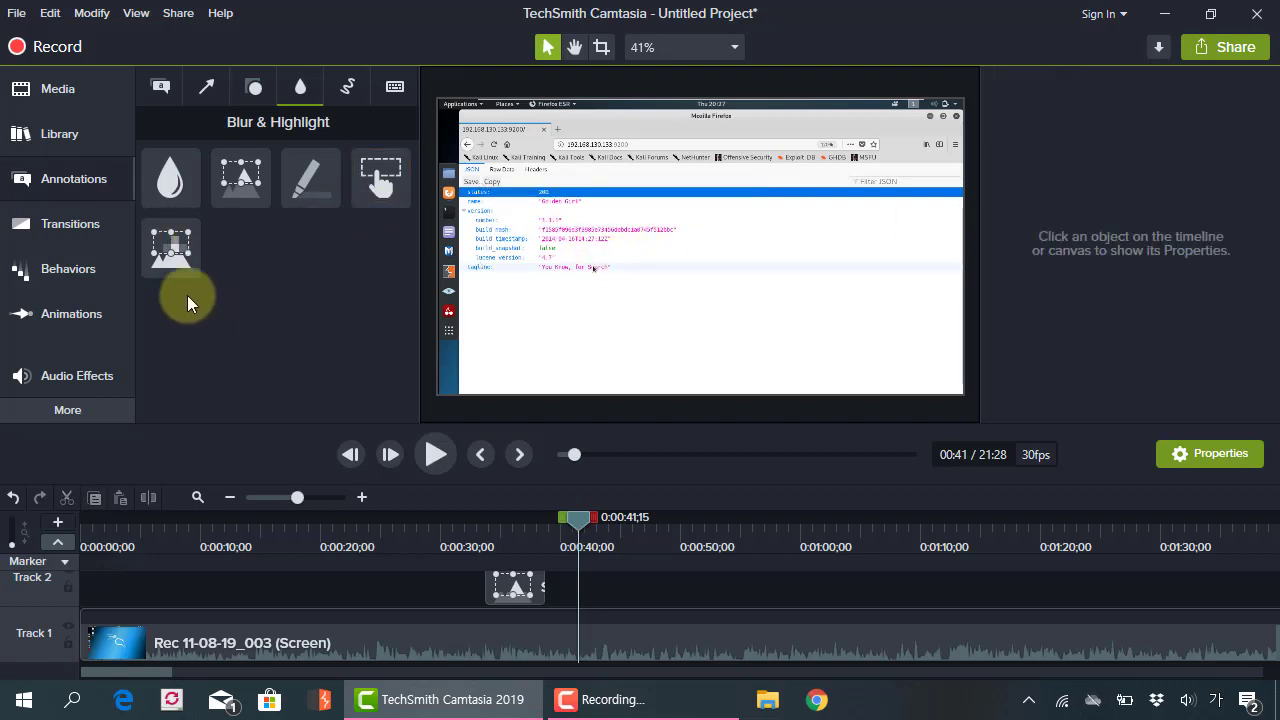
Add a Sketch Motion check mark below the JSON text at about 41 seconds and play back its drawing animation.
click(347, 86)
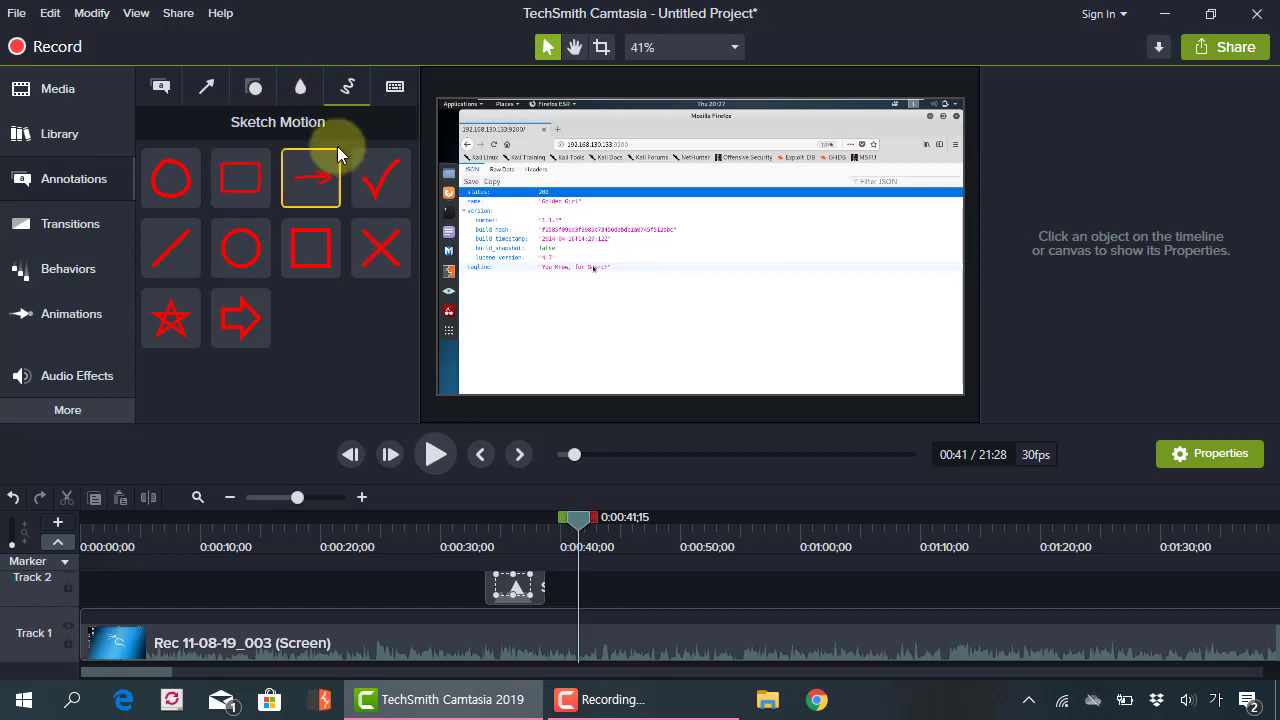
mouse_move(380, 185)
mouse_down()
mouse_move(659, 243)
mouse_move(631, 331)
mouse_up()
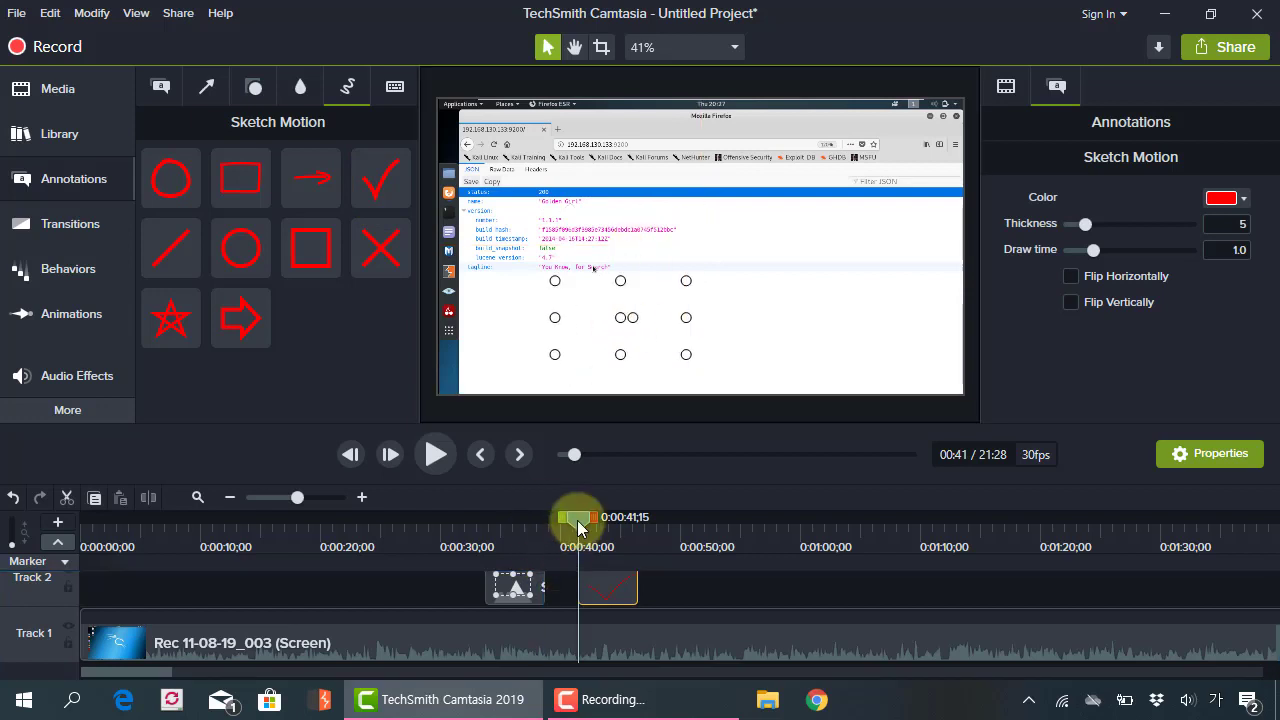
key(space)
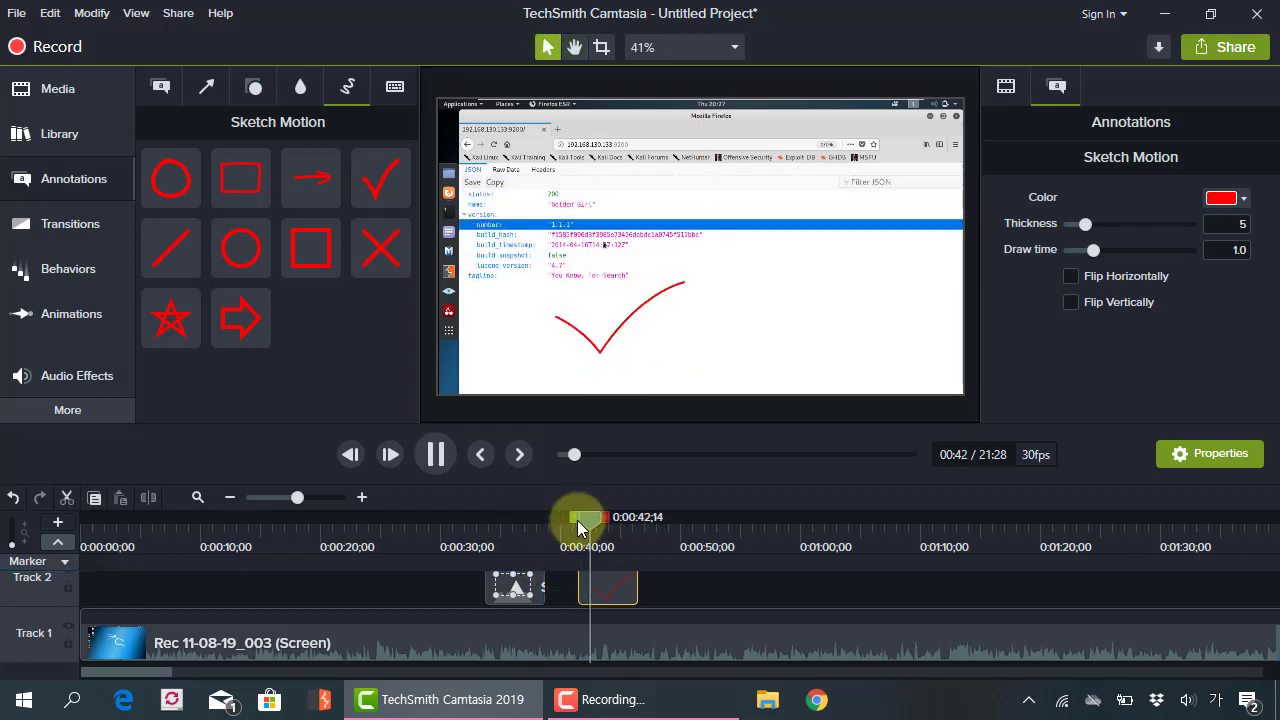
key(space)
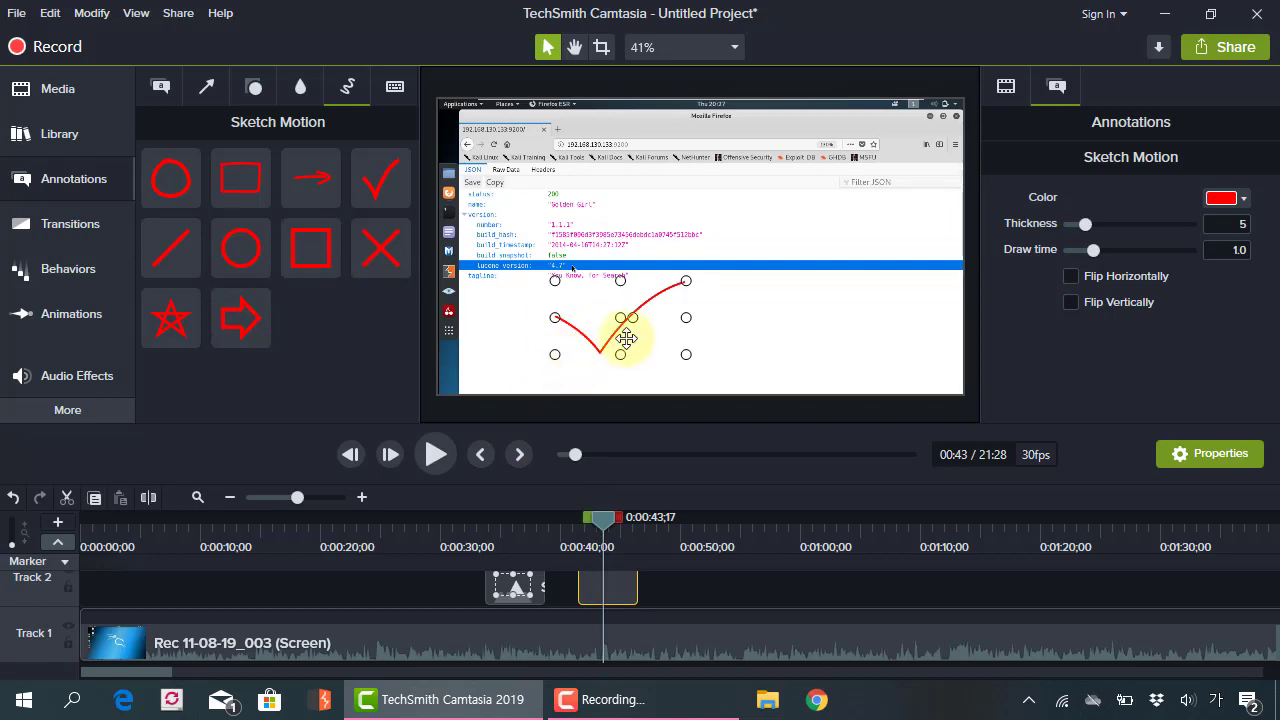
Replace the check mark with a Sketch Motion star at about 43 seconds, shrunk beside the lucene version line.
key(Delete)
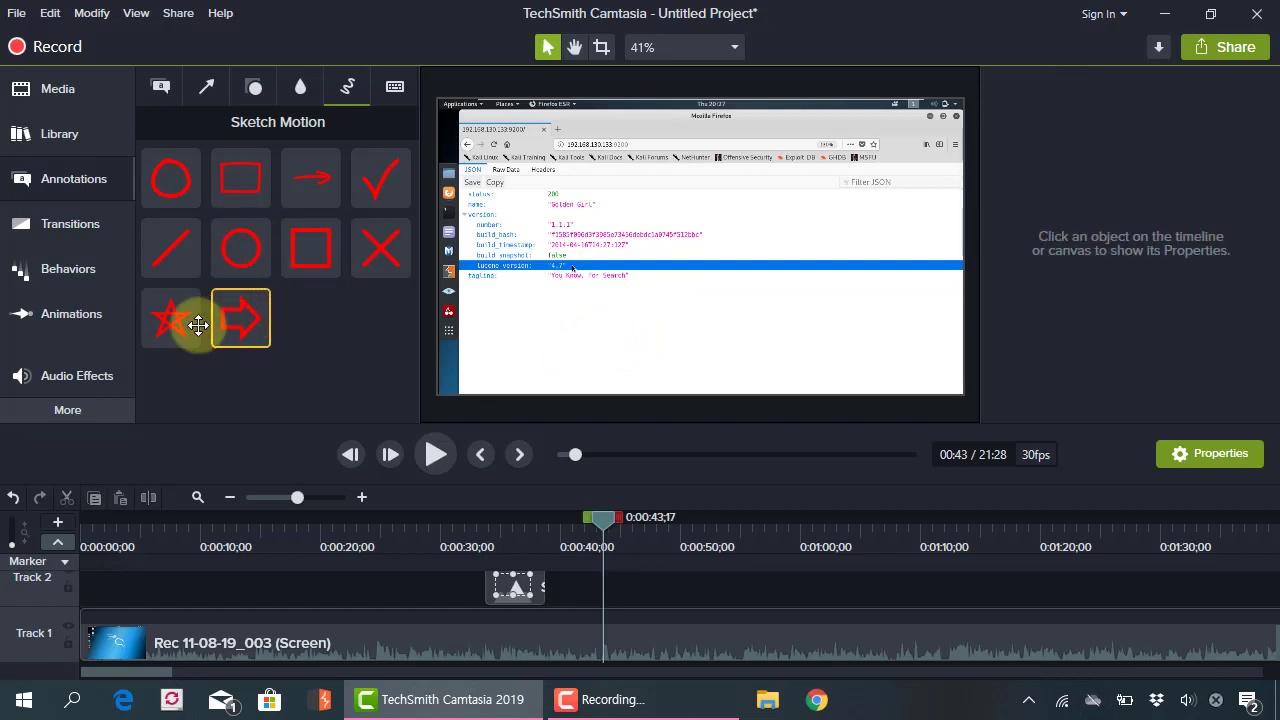
mouse_move(180, 320)
mouse_down()
mouse_move(686, 286)
mouse_move(740, 250)
mouse_move(712, 287)
mouse_up()
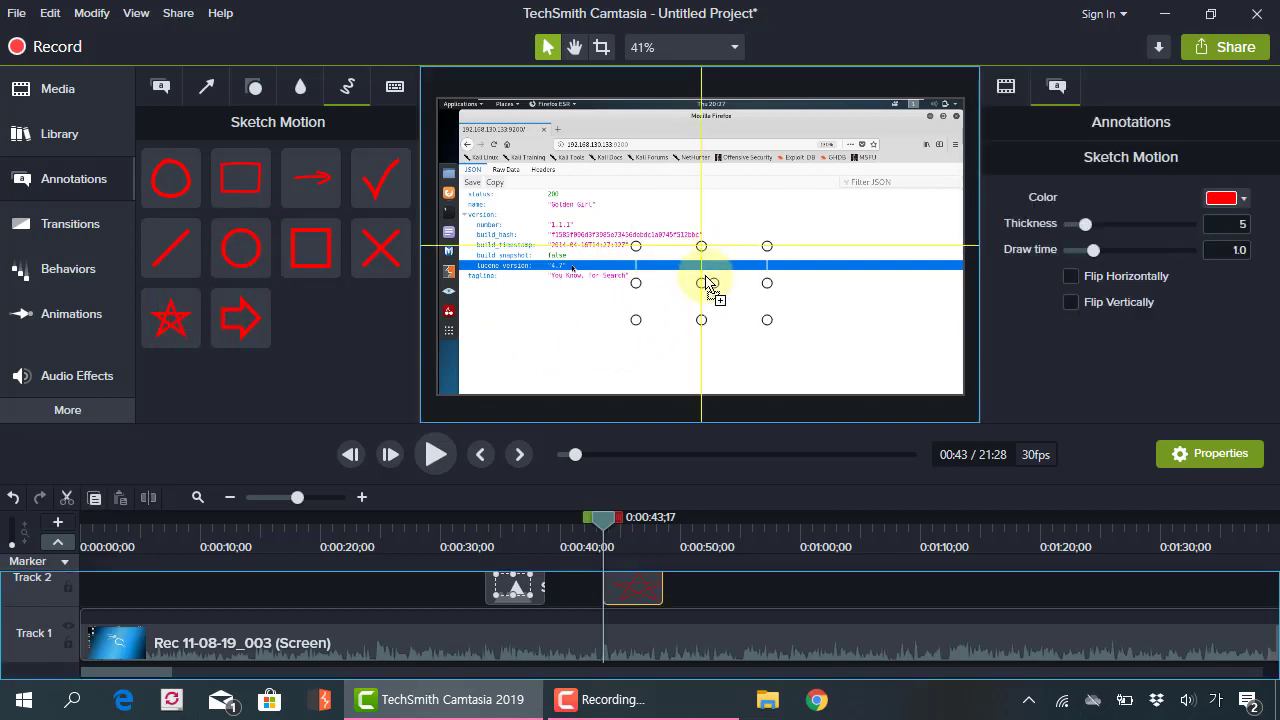
drag(765, 322, 689, 291)
Play back the star's drawing animation and delete the star.
click(600, 520)
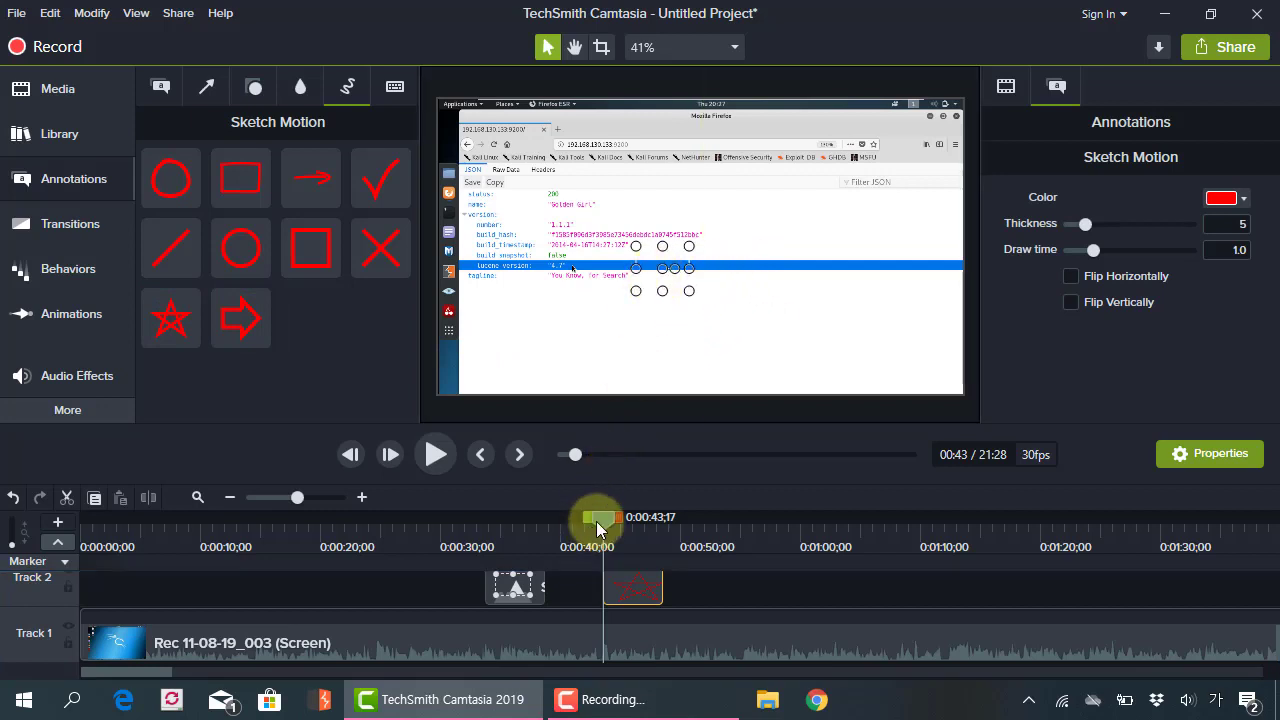
key(space)
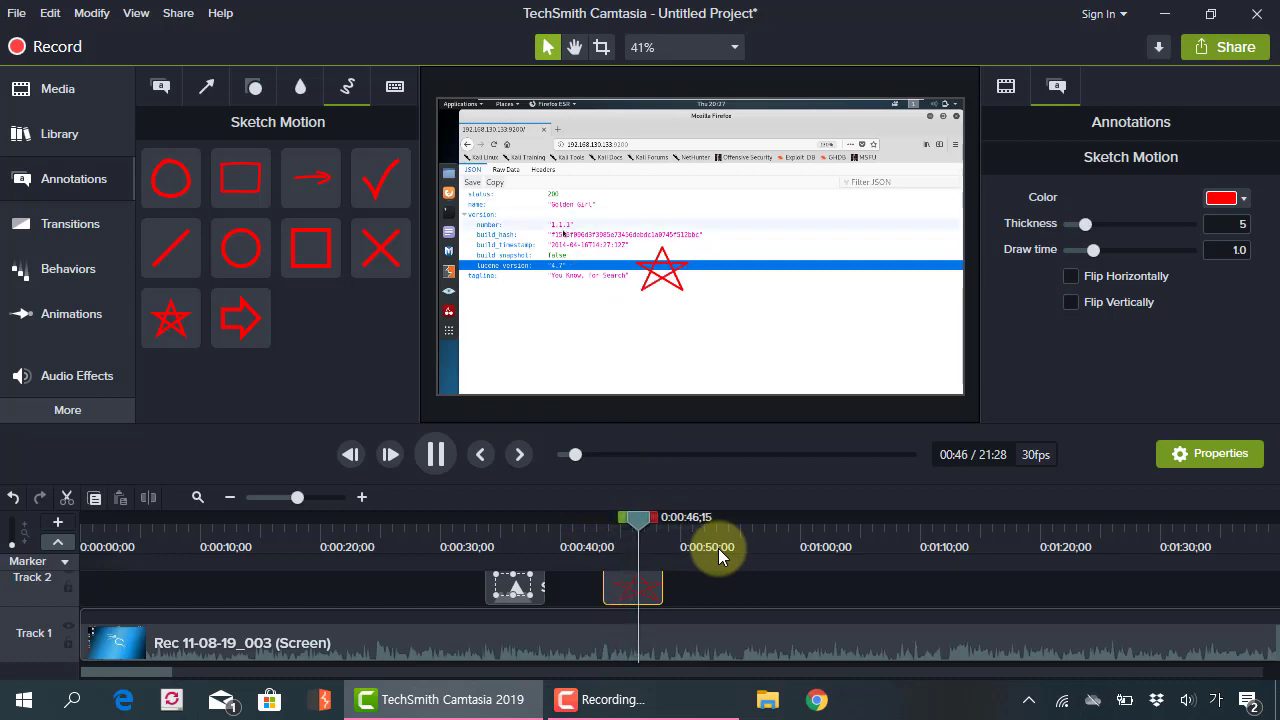
click(684, 322)
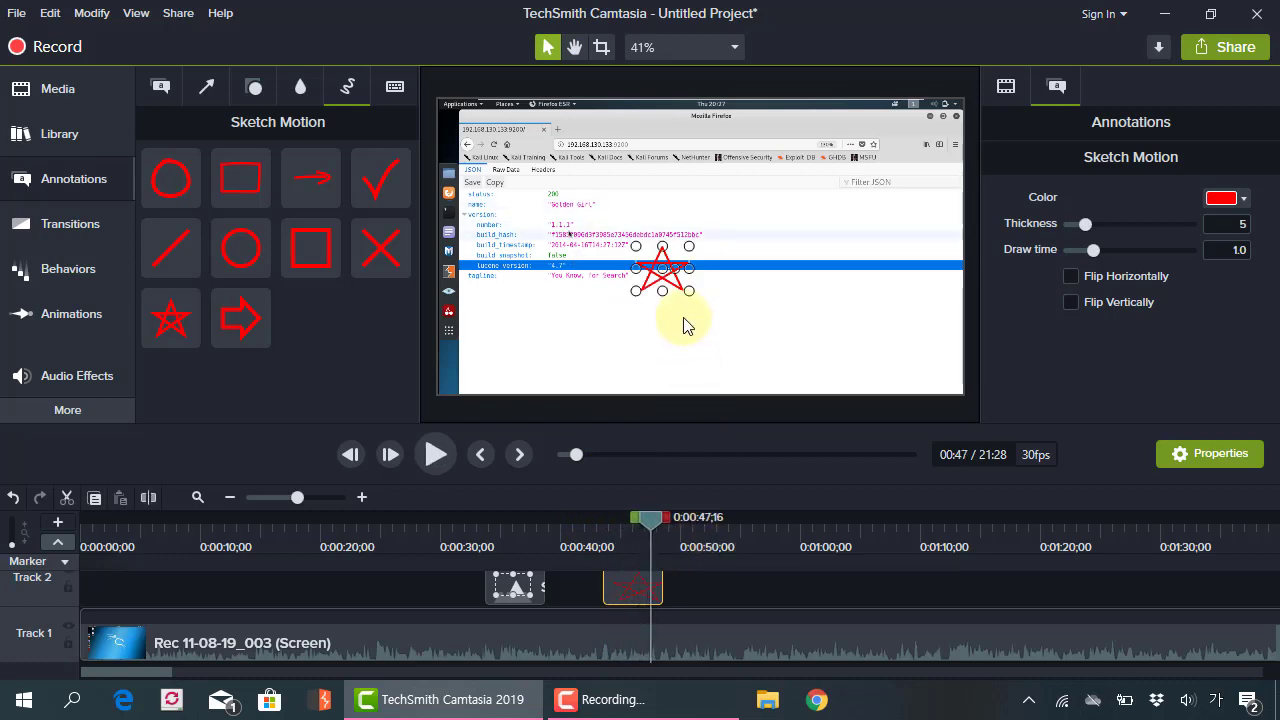
key(Delete)
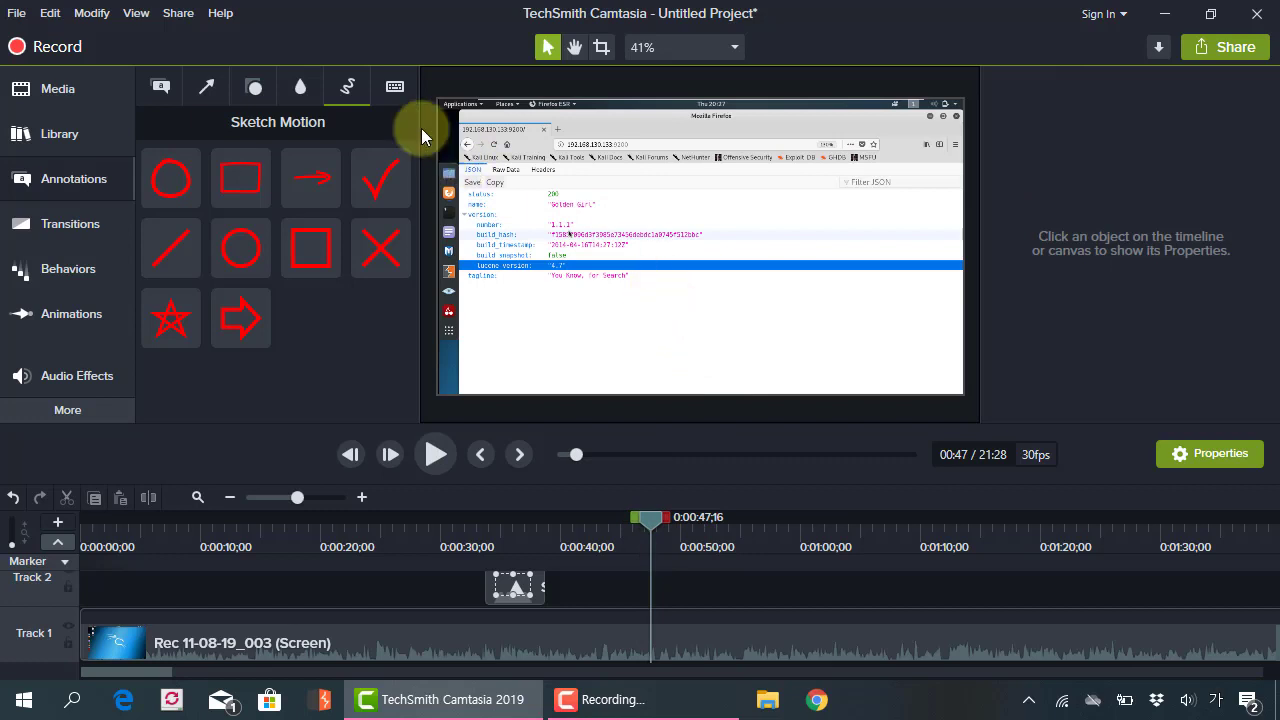
Show the keystroke callouts and move the playhead to about 55 seconds.
click(394, 86)
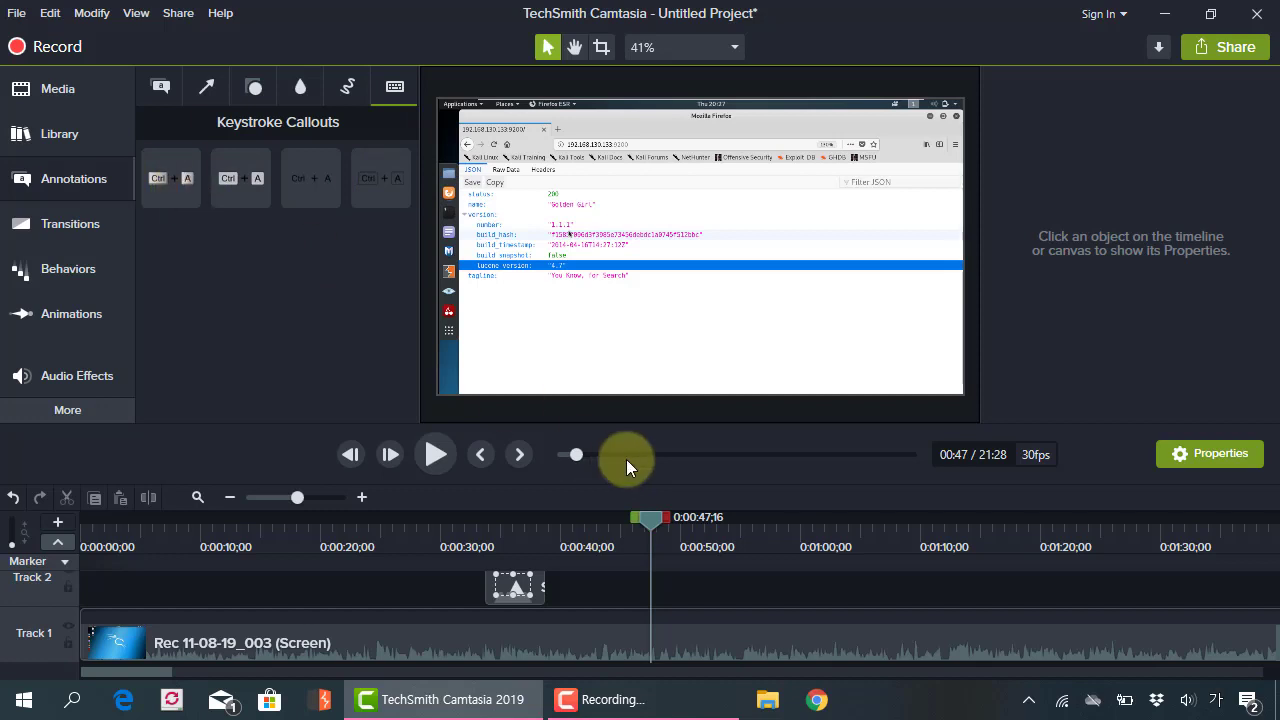
drag(649, 524, 593, 528)
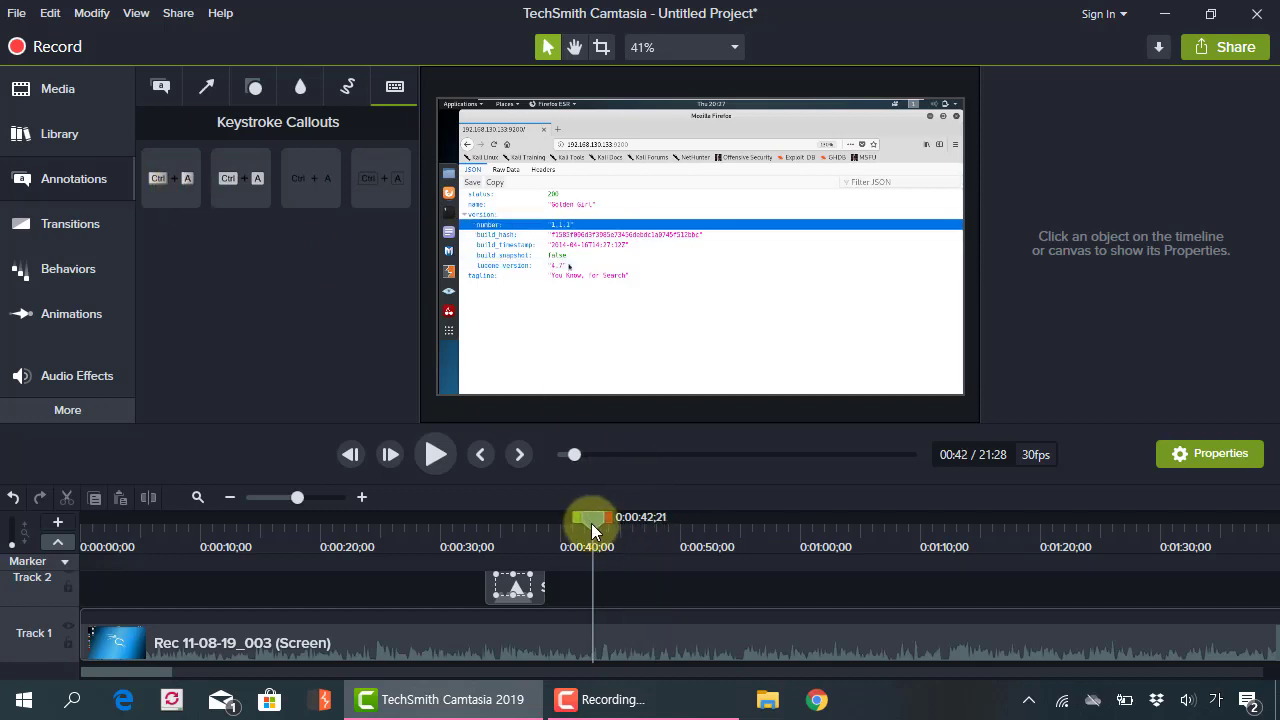
click(686, 533)
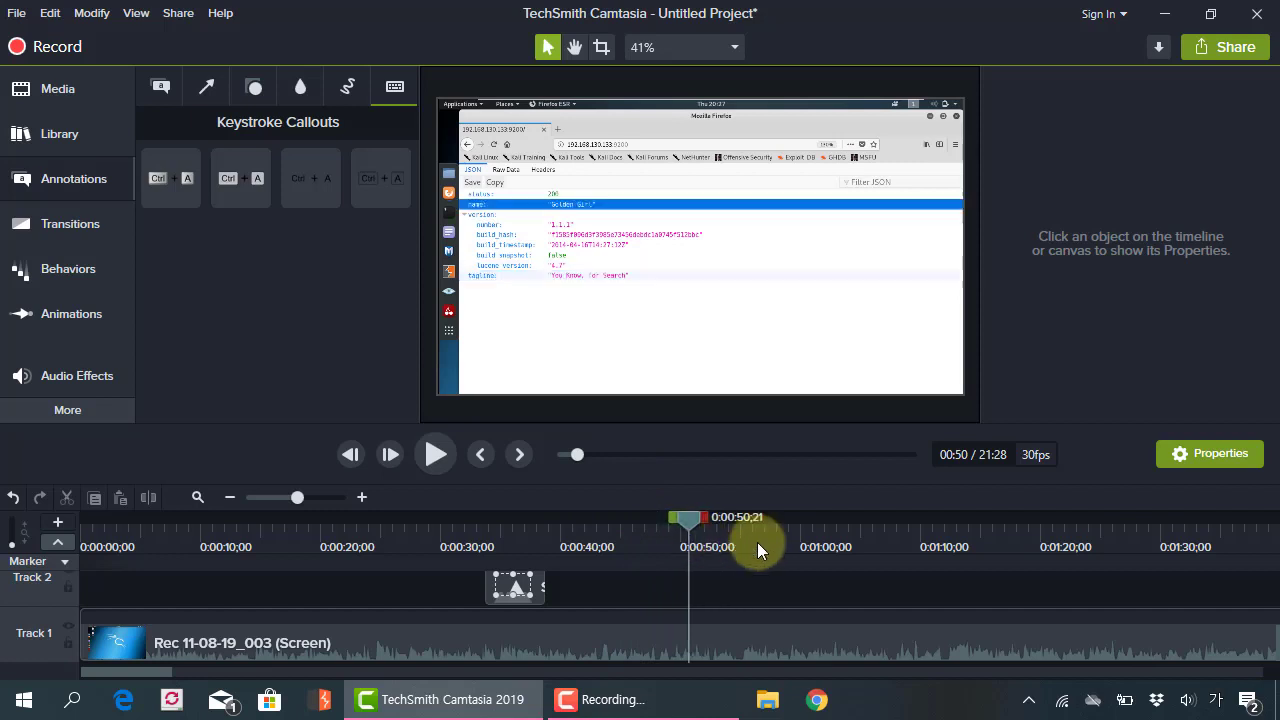
click(785, 548)
drag(786, 549, 742, 552)
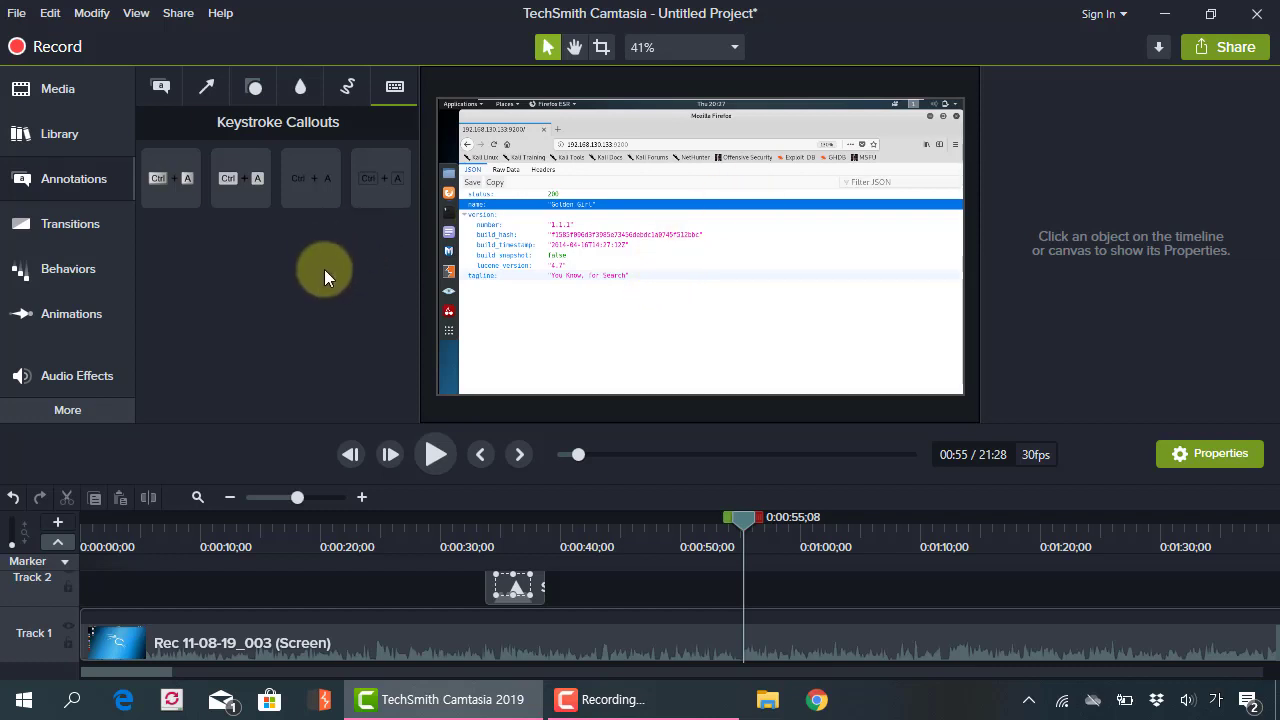
right_click(750, 243)
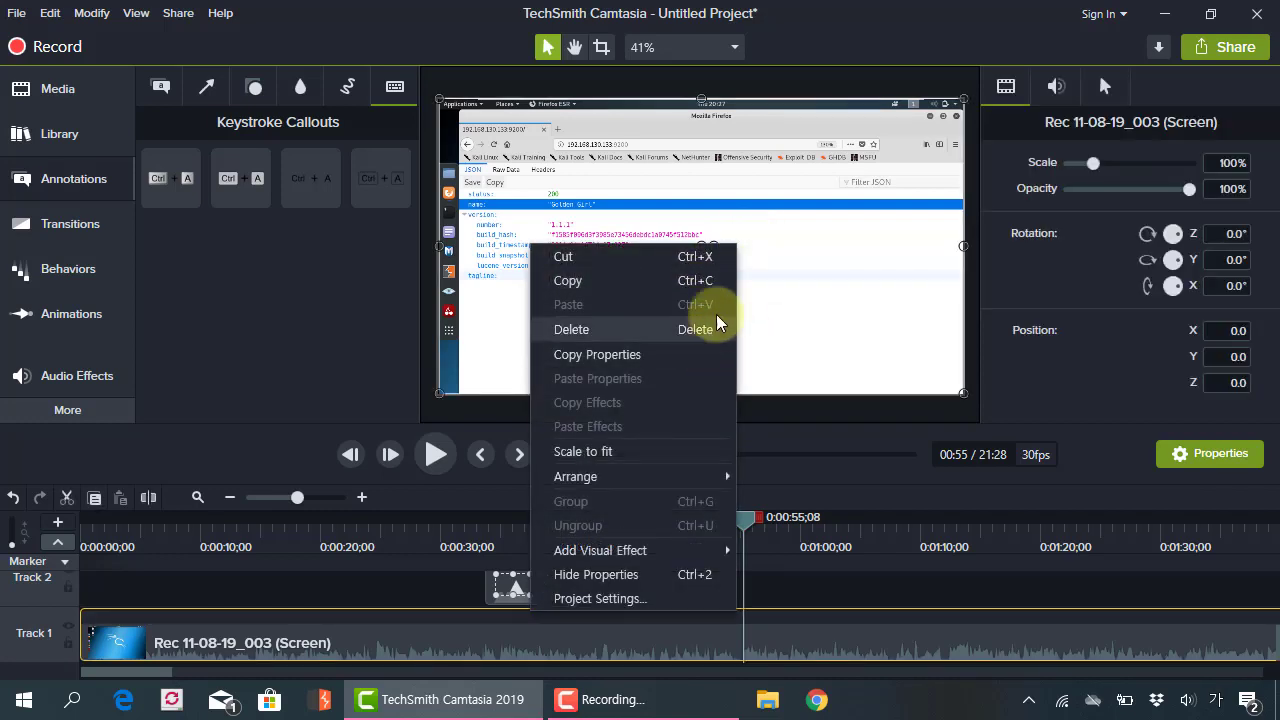
click(784, 313)
right_click(632, 286)
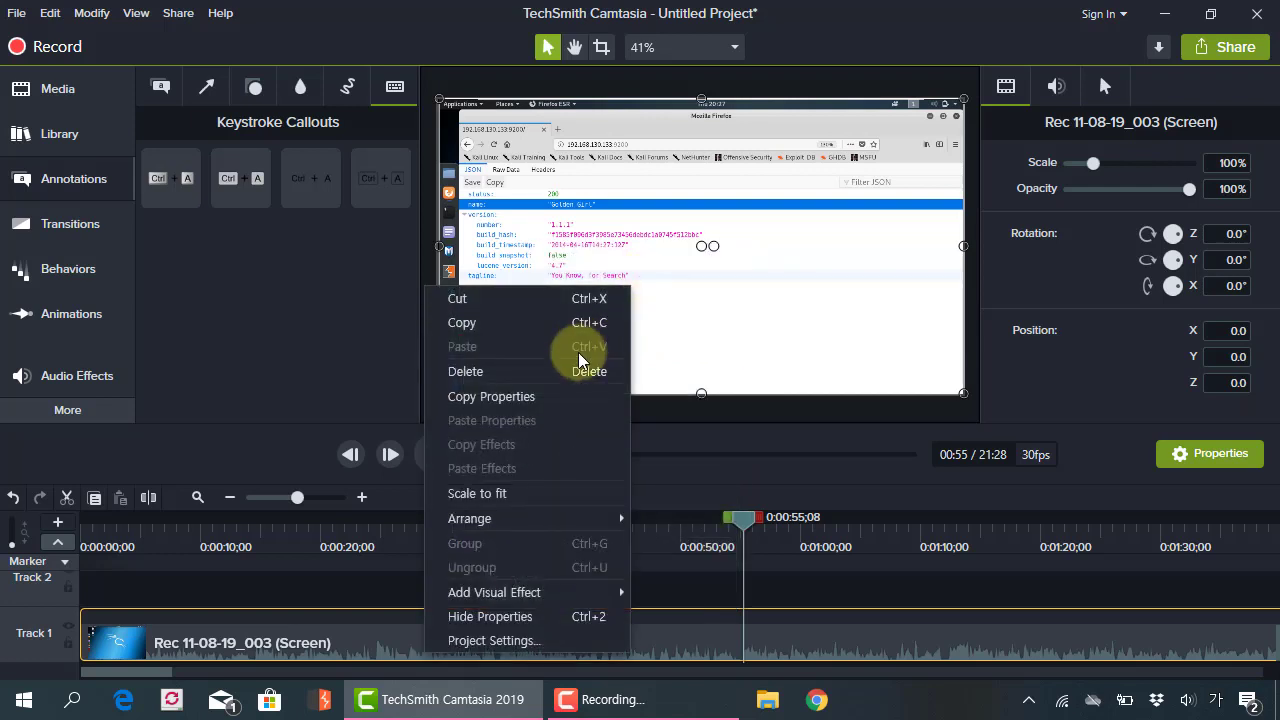
click(656, 334)
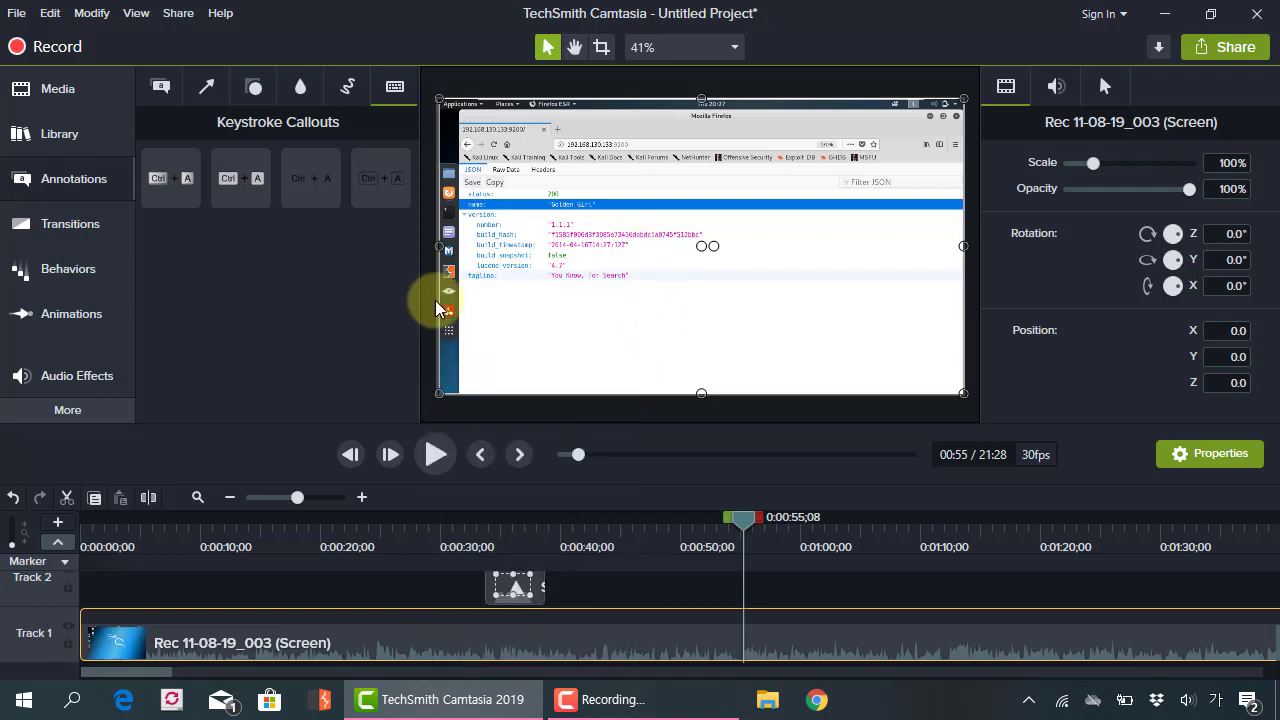
click(601, 79)
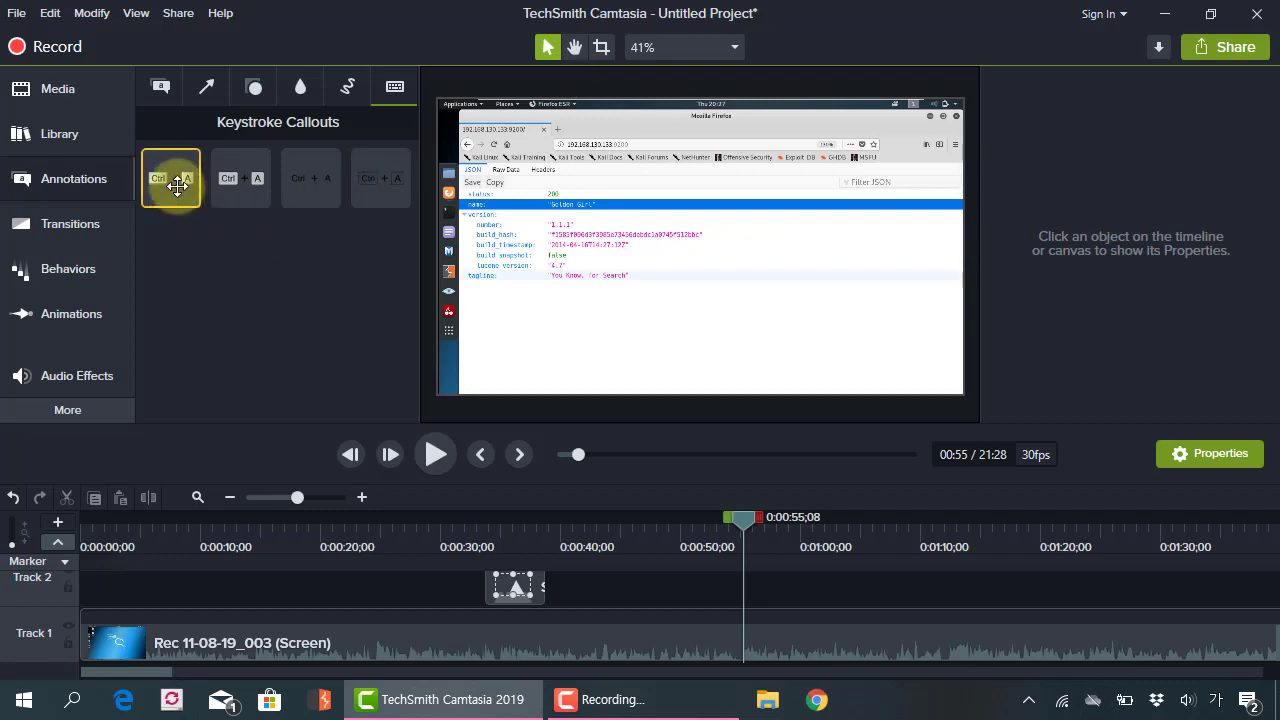
Add a Traditional-style keystroke callout on the blank area of the browser page and set its keys to Ctrl+Shift+A.
drag(177, 185, 856, 244)
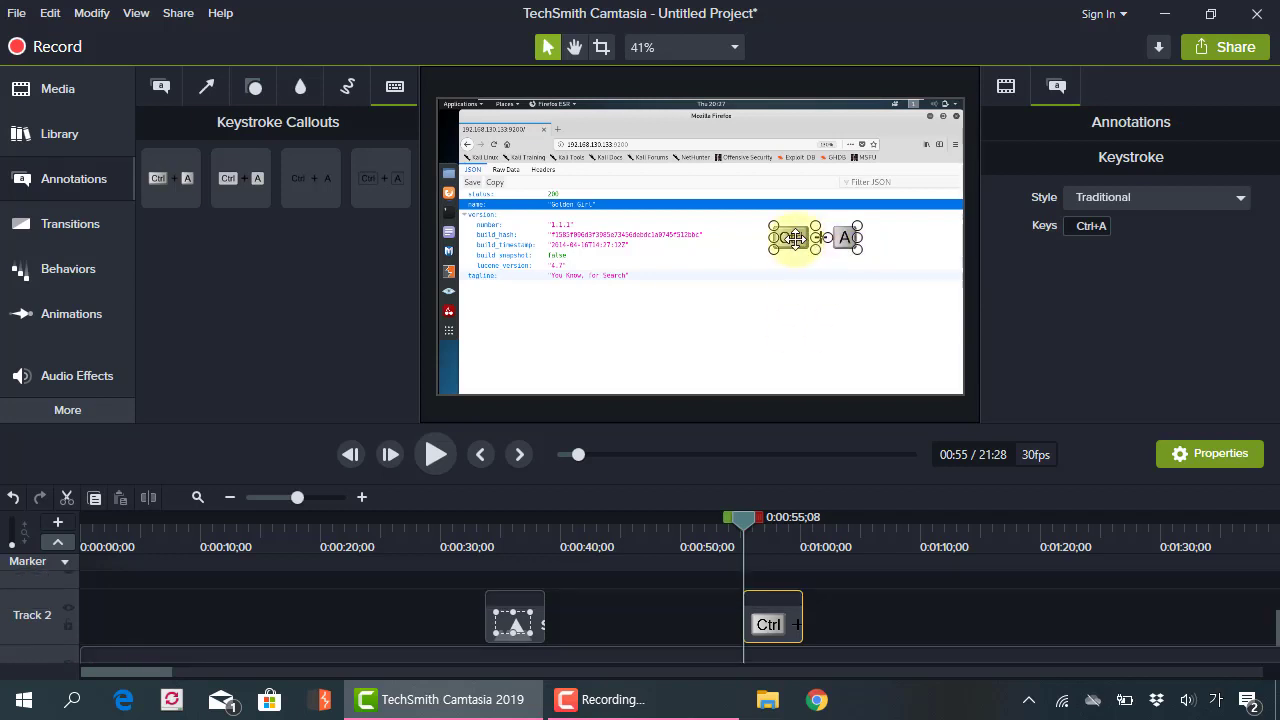
click(891, 303)
click(829, 237)
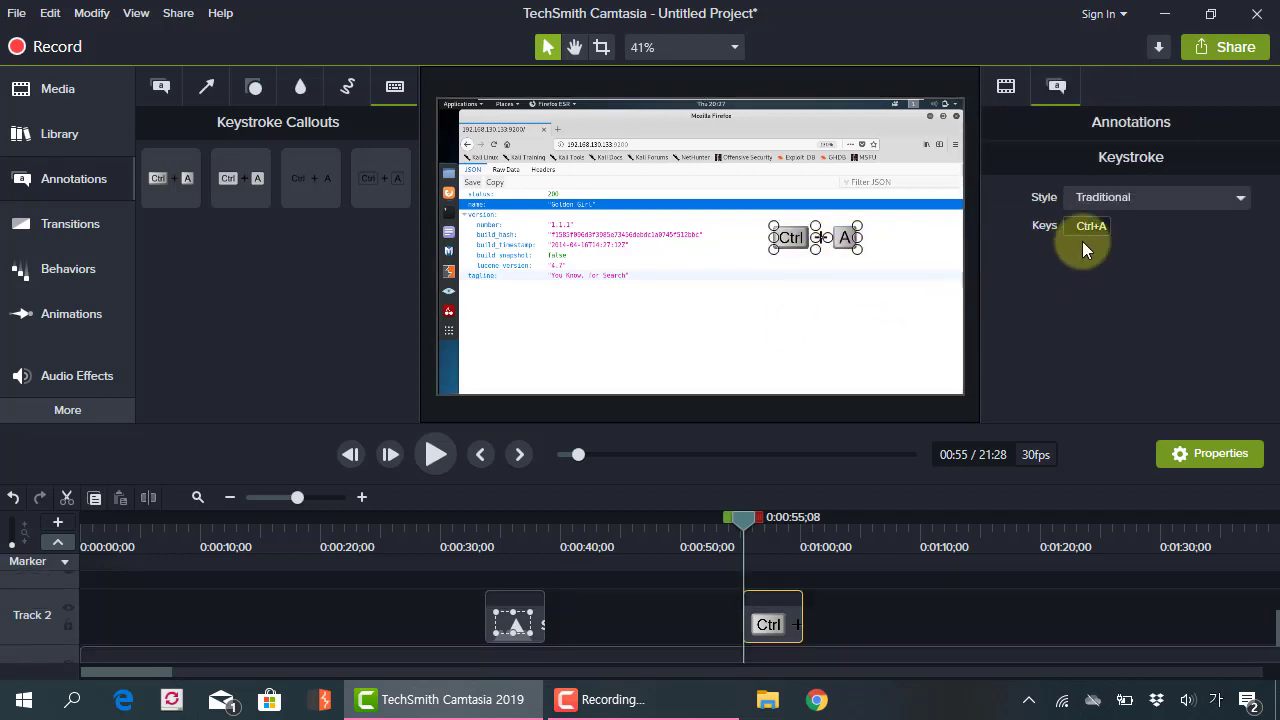
click(1085, 226)
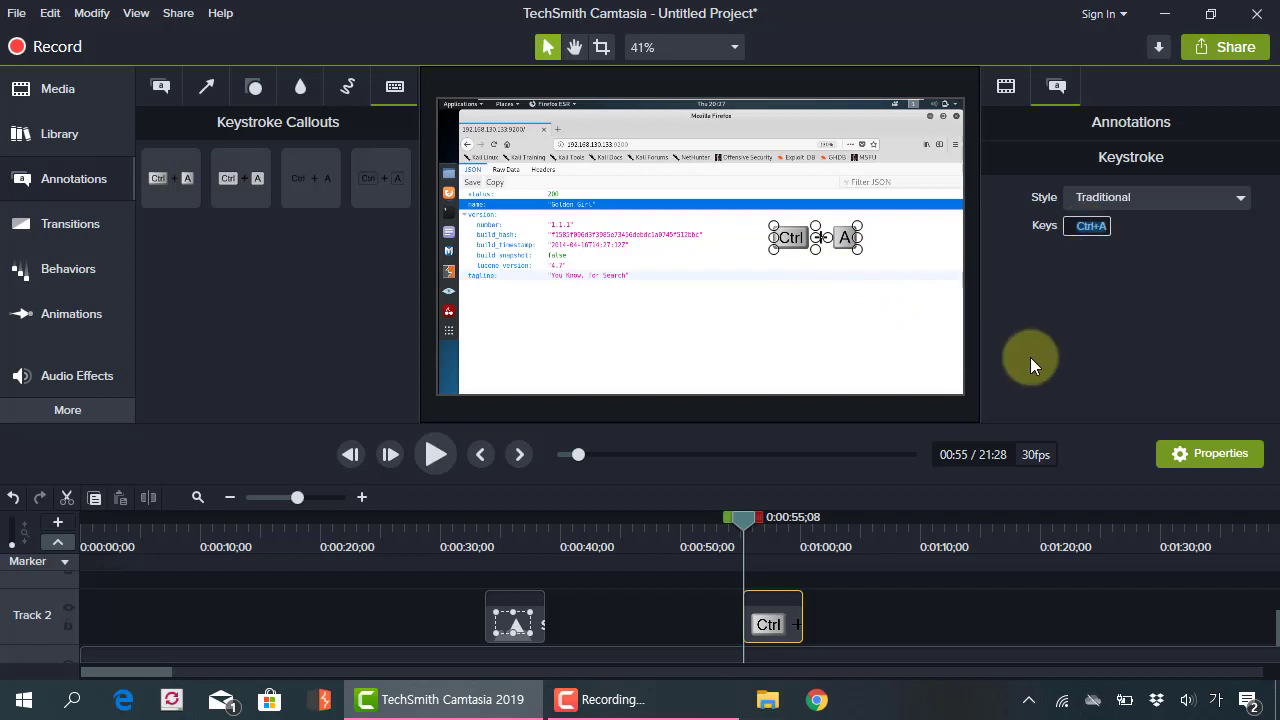
key(ctrl+shift+a)
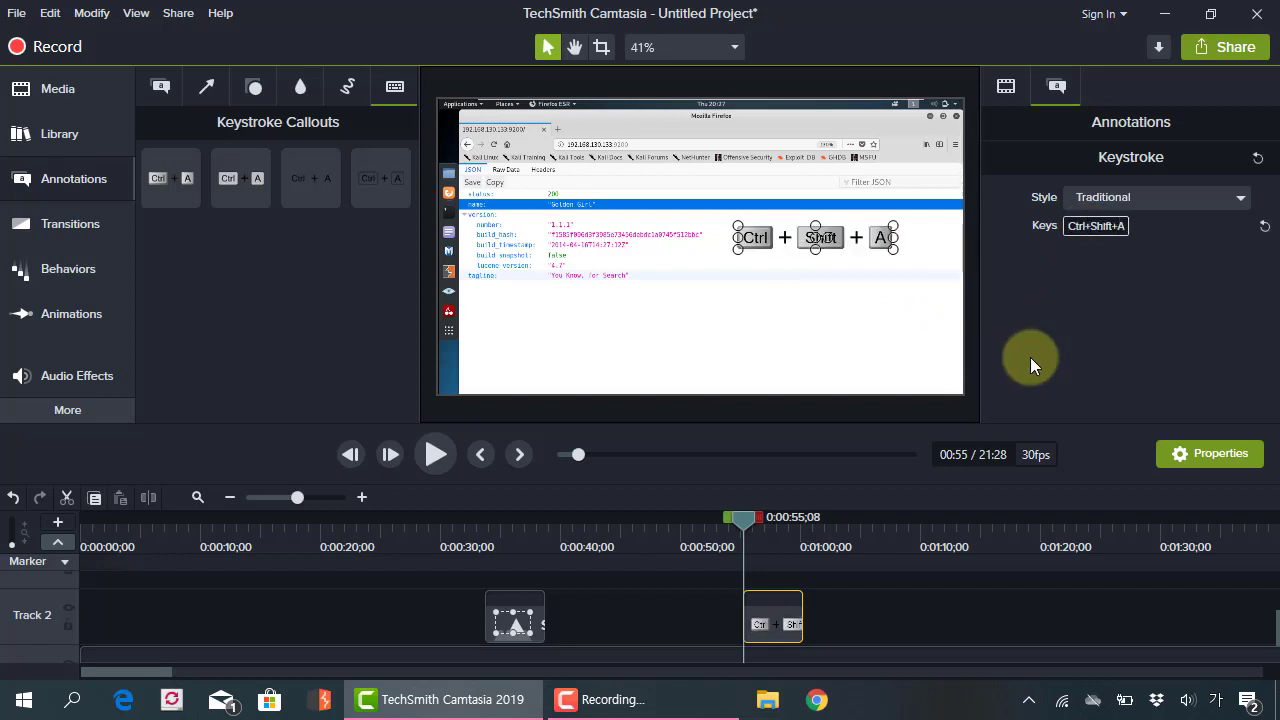
click(912, 335)
click(820, 237)
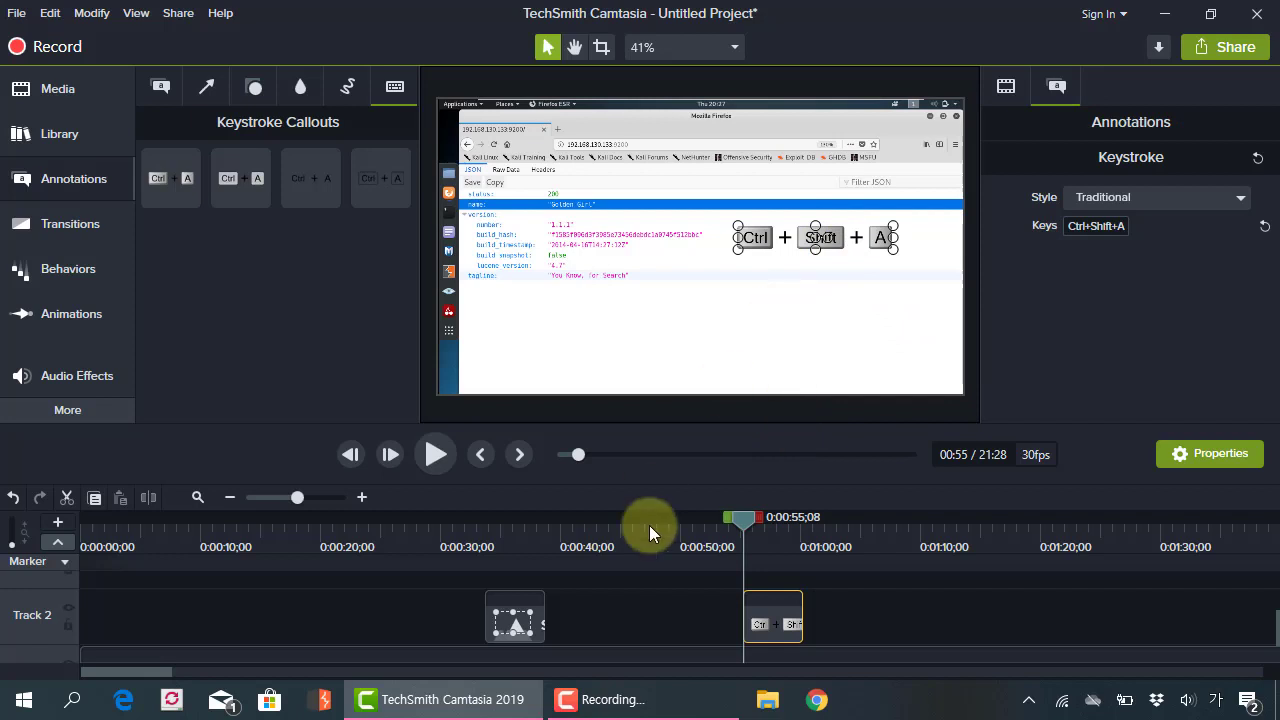
Play back the Ctrl+Shift+A callout from about 55 seconds and mute the system sound.
click(699, 607)
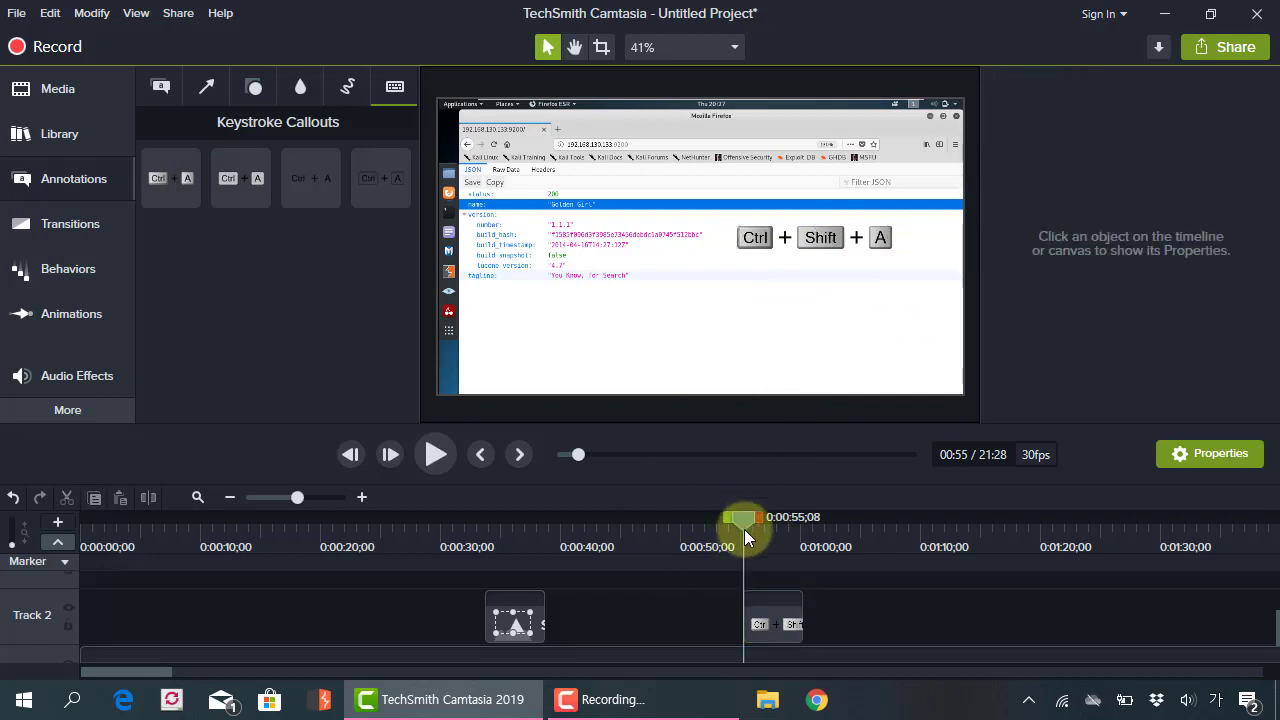
key(space)
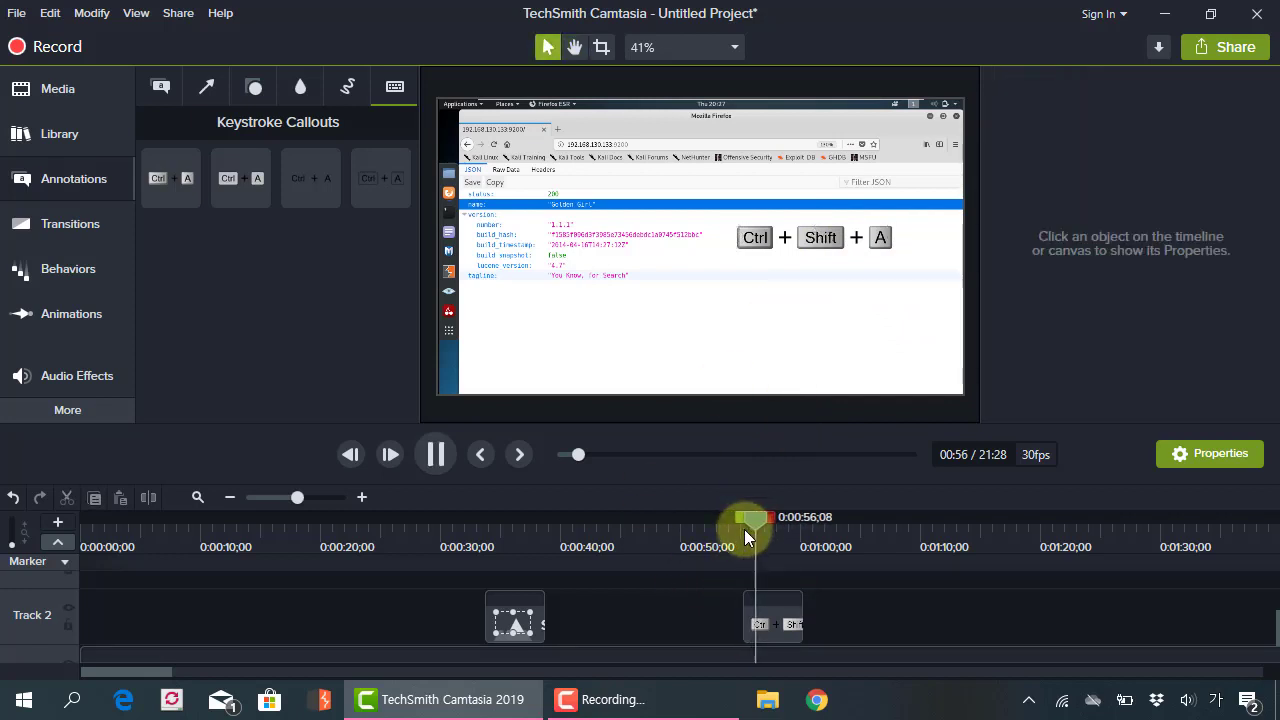
key(XF86AudioLowerVolume)
key(XF86AudioLowerVolume)
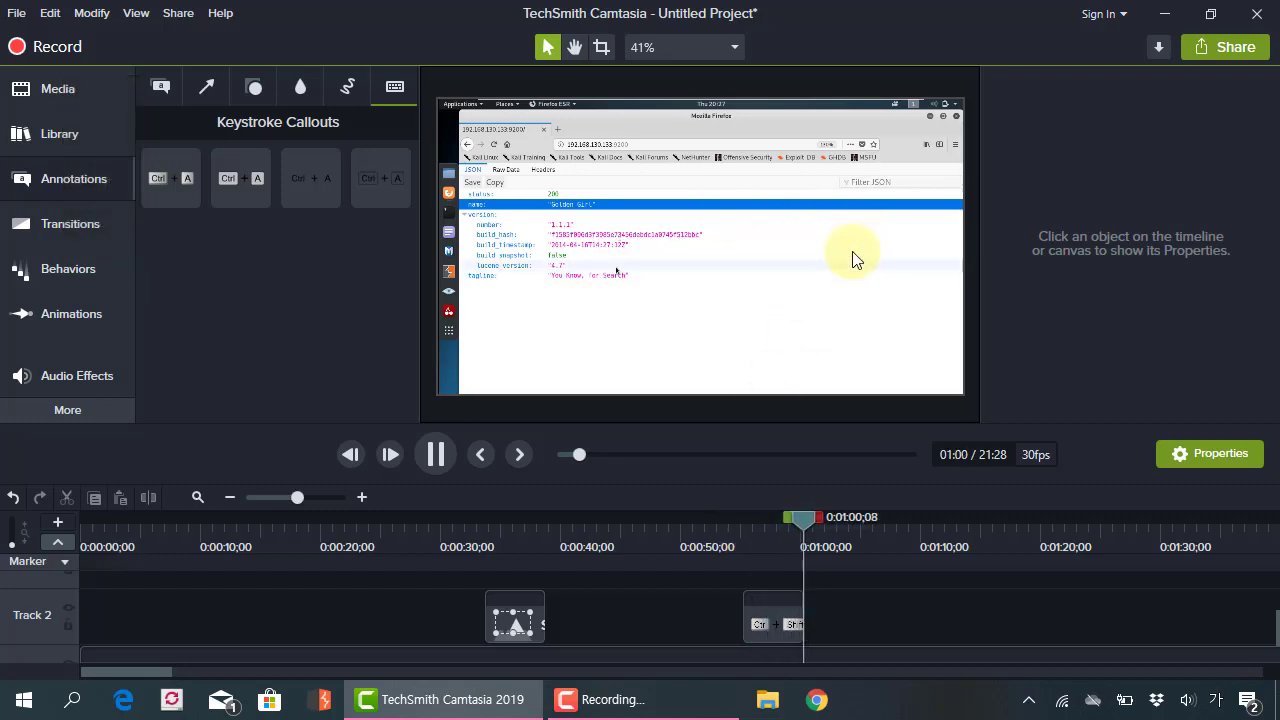
key(XF86AudioMute)
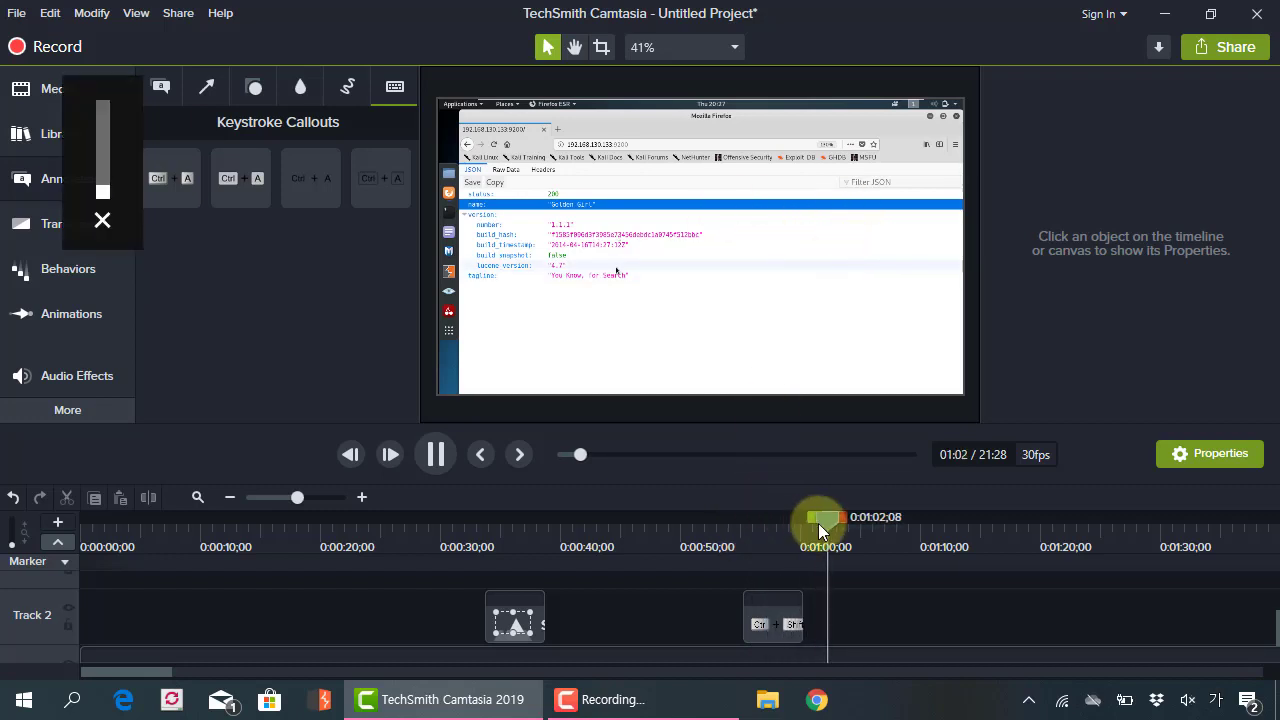
Replay the Ctrl+Shift+A callout from just before its start and pause at about 58 seconds.
drag(818, 523, 705, 537)
key(space)
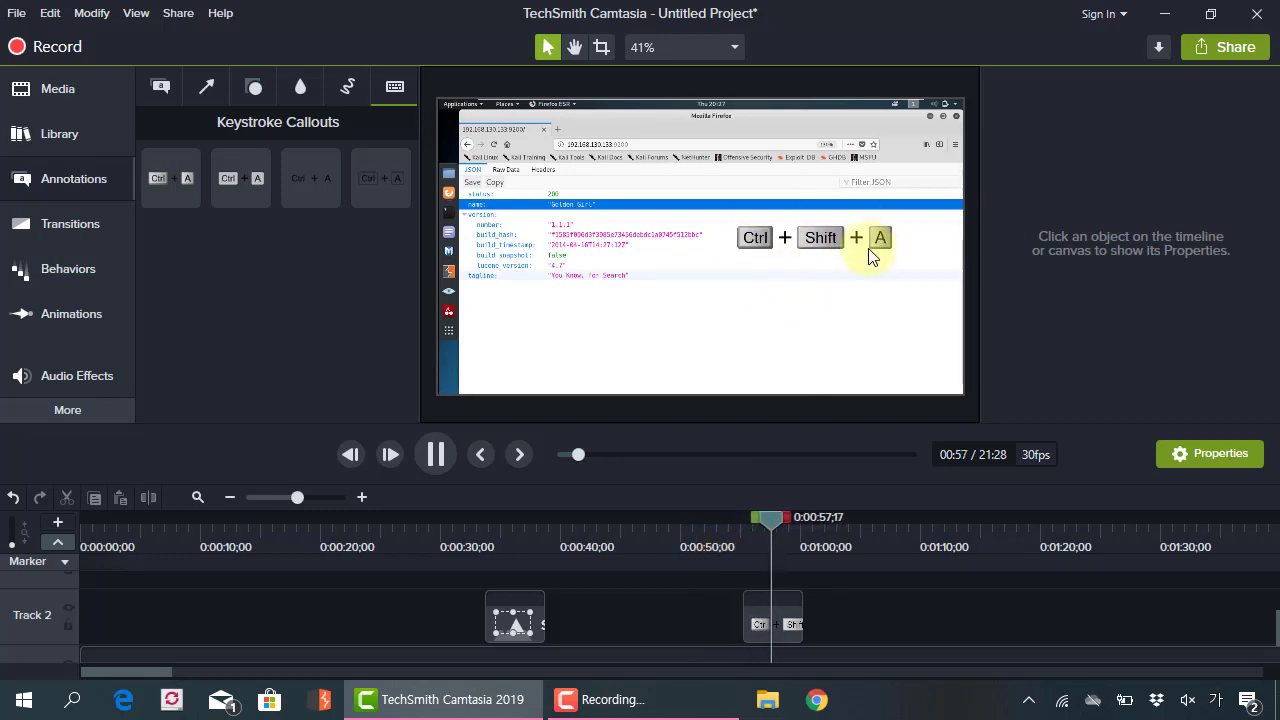
key(space)
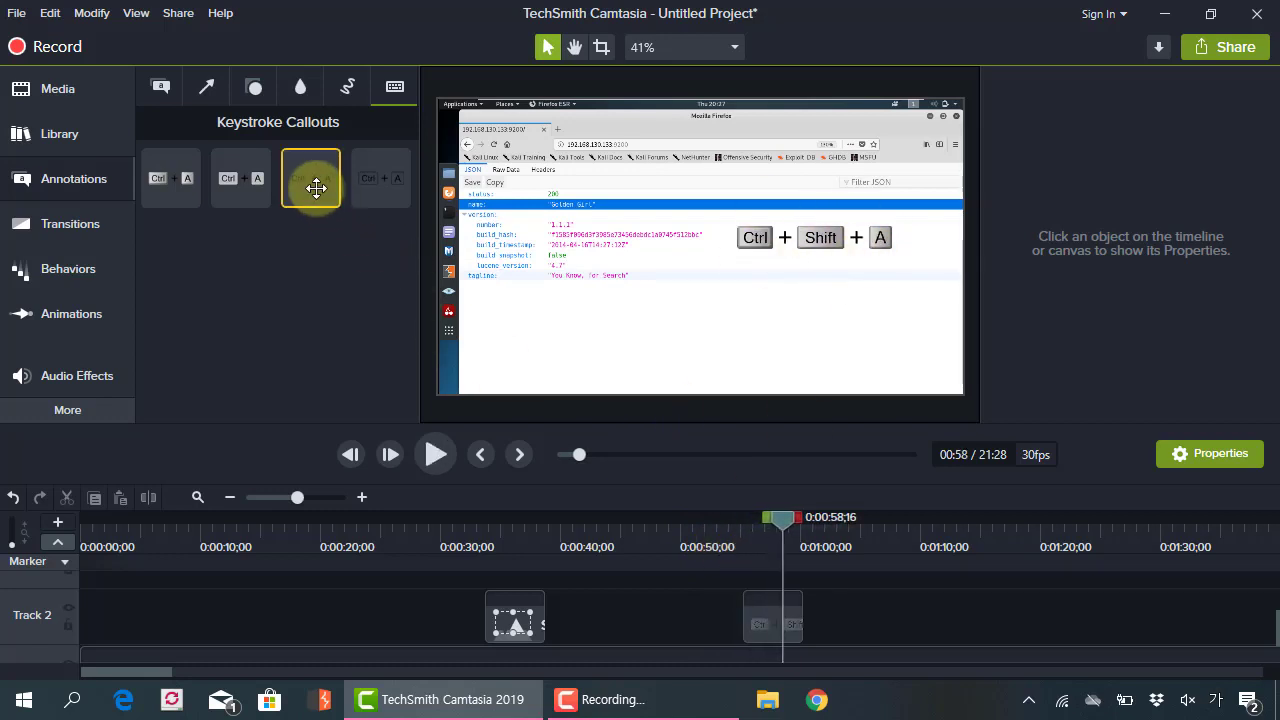
Add an Outline-style keystroke callout below the Ctrl+Shift+A callout and set its keys to Ctrl+Shift+S.
drag(384, 187, 822, 290)
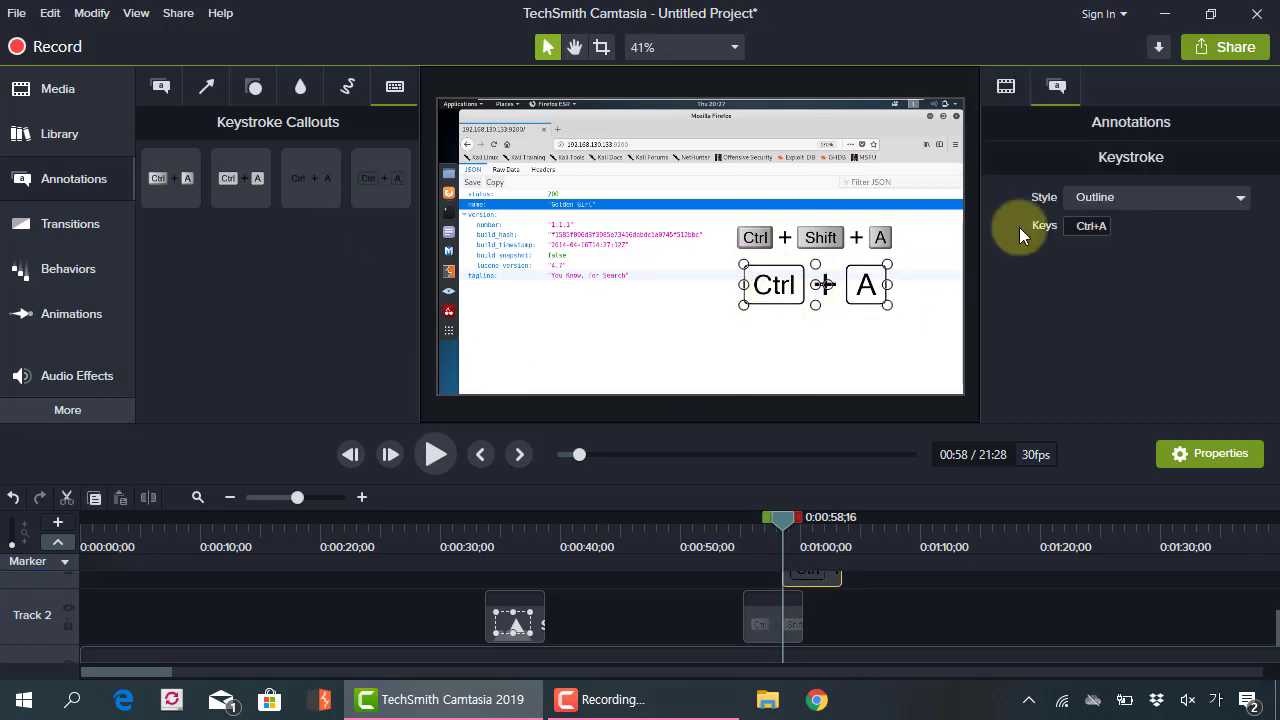
click(1088, 227)
key(ctrl+shift+s)
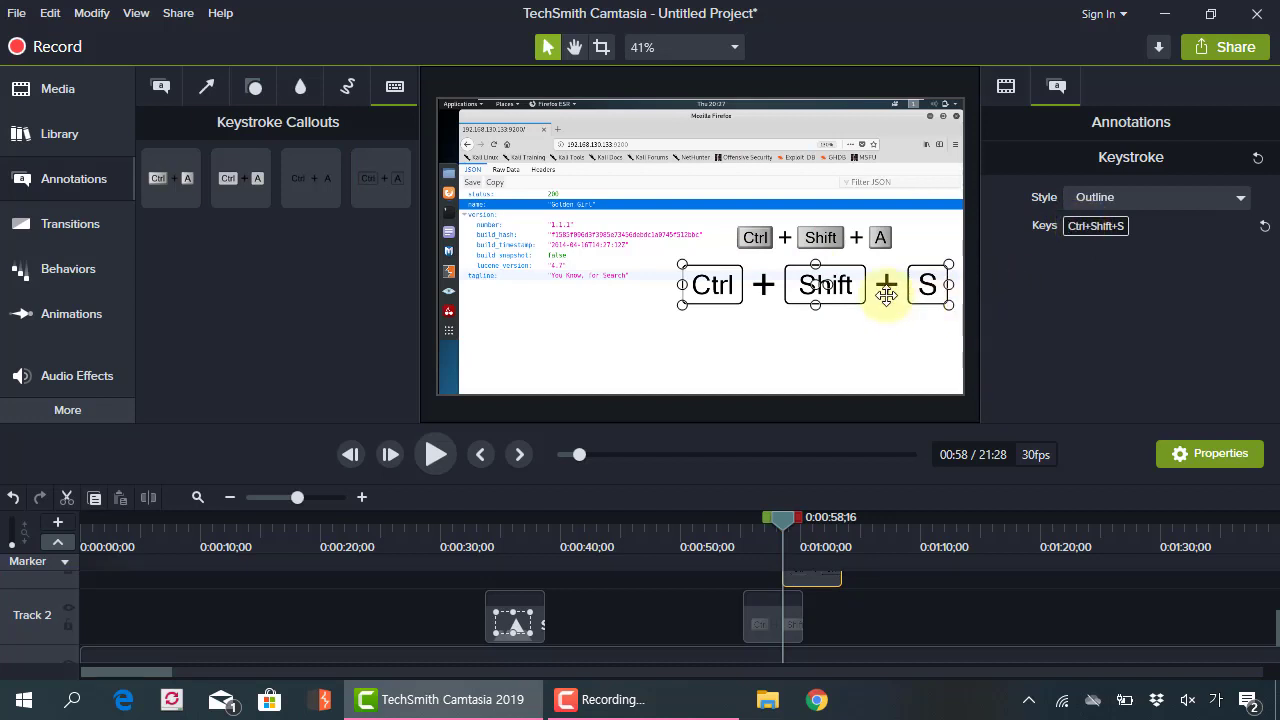
Delete both the Ctrl+Shift+S and the Ctrl+Shift+A keystroke callouts.
key(Delete)
click(838, 266)
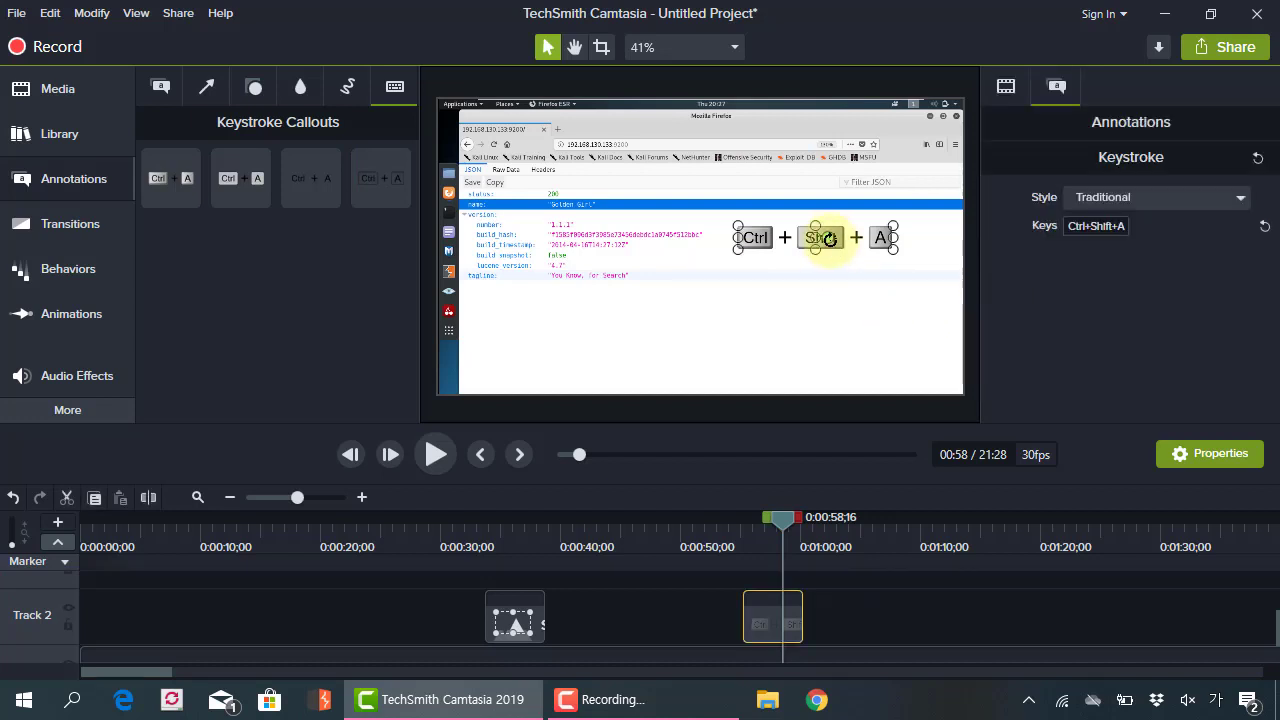
key(Delete)
Review the annotation categories, from callouts, arrows and lines, and shapes to blur and highlight, sketch motion and keystroke callouts.
click(158, 89)
click(208, 90)
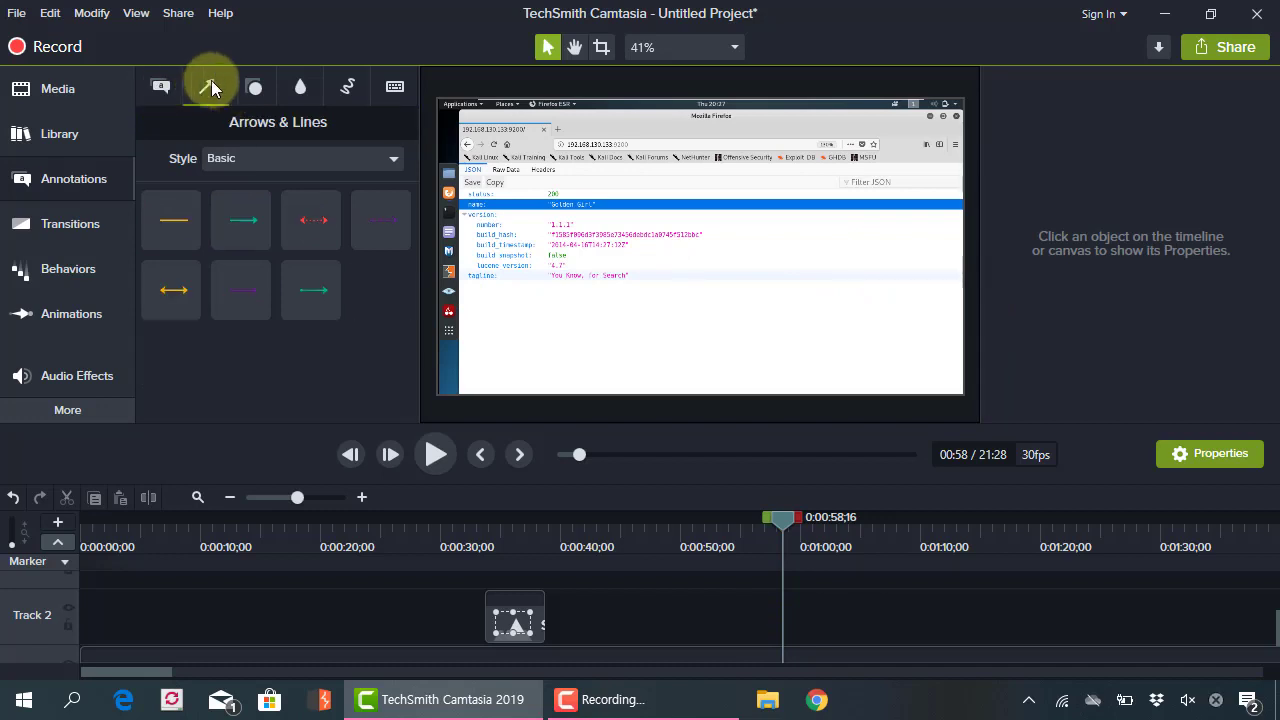
click(260, 89)
click(301, 88)
click(348, 87)
click(395, 87)
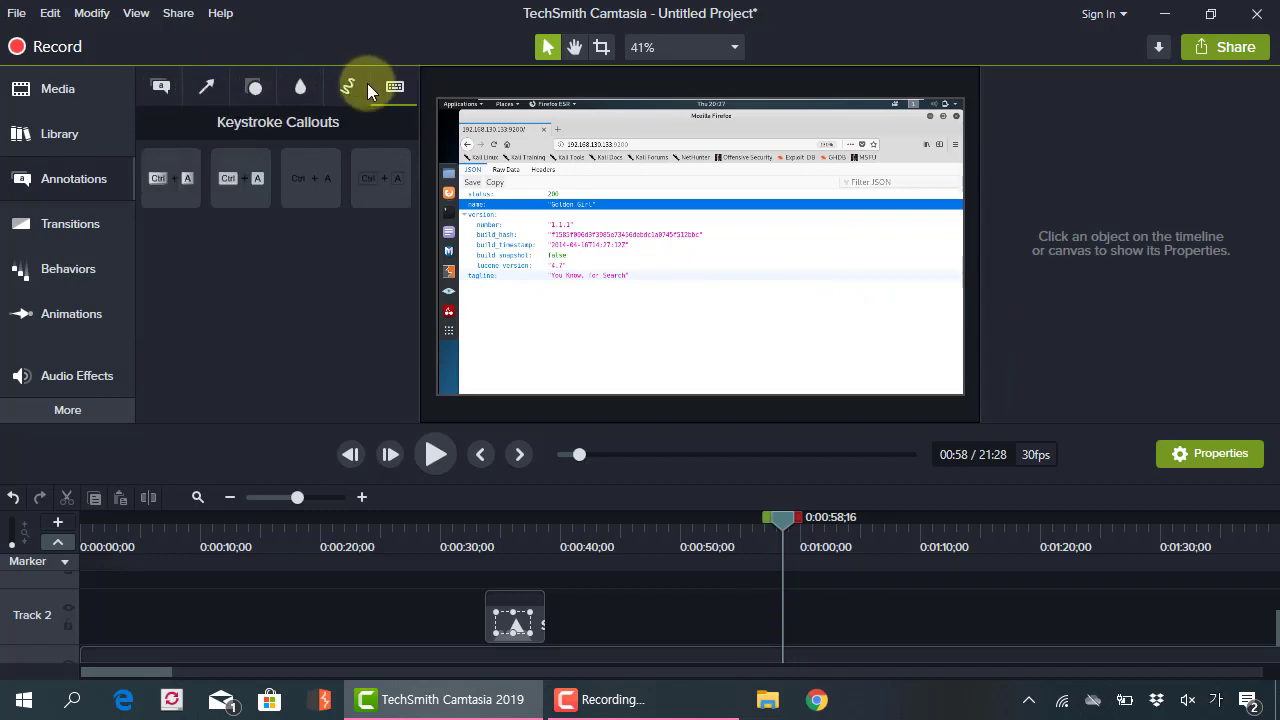
click(348, 87)
click(254, 87)
click(160, 87)
click(206, 87)
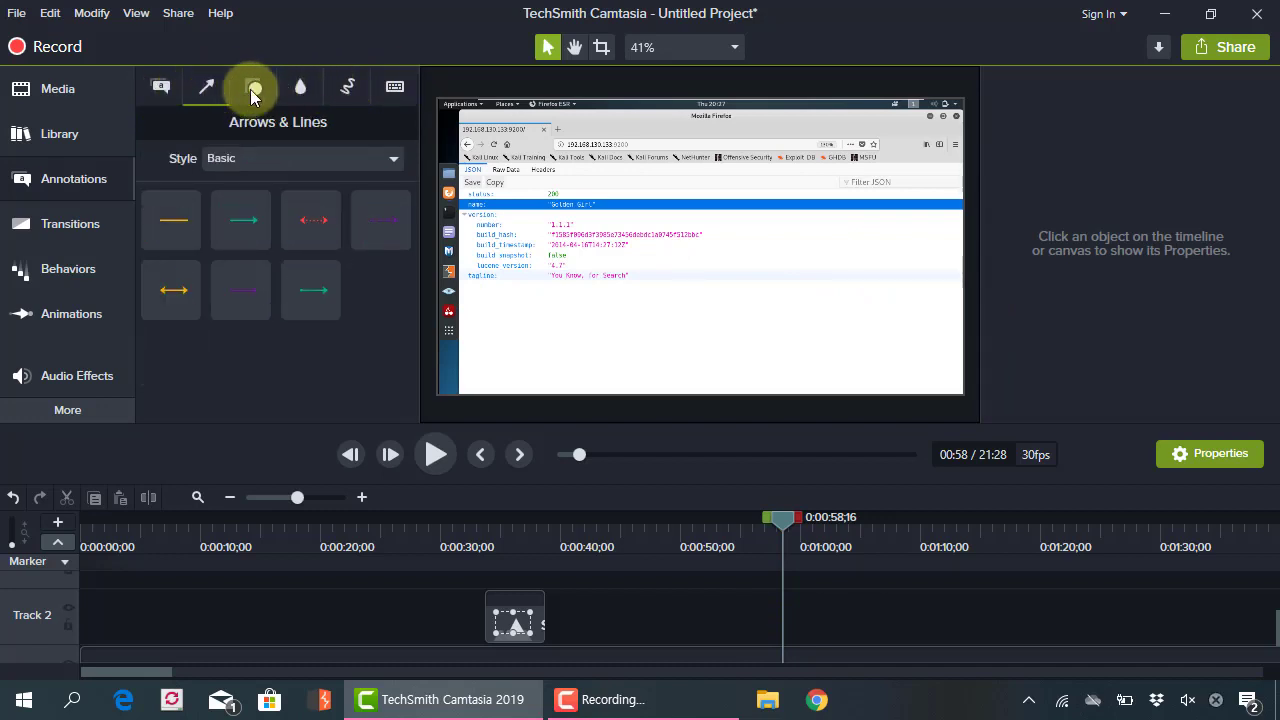
click(254, 87)
click(301, 88)
click(256, 89)
click(206, 87)
click(160, 87)
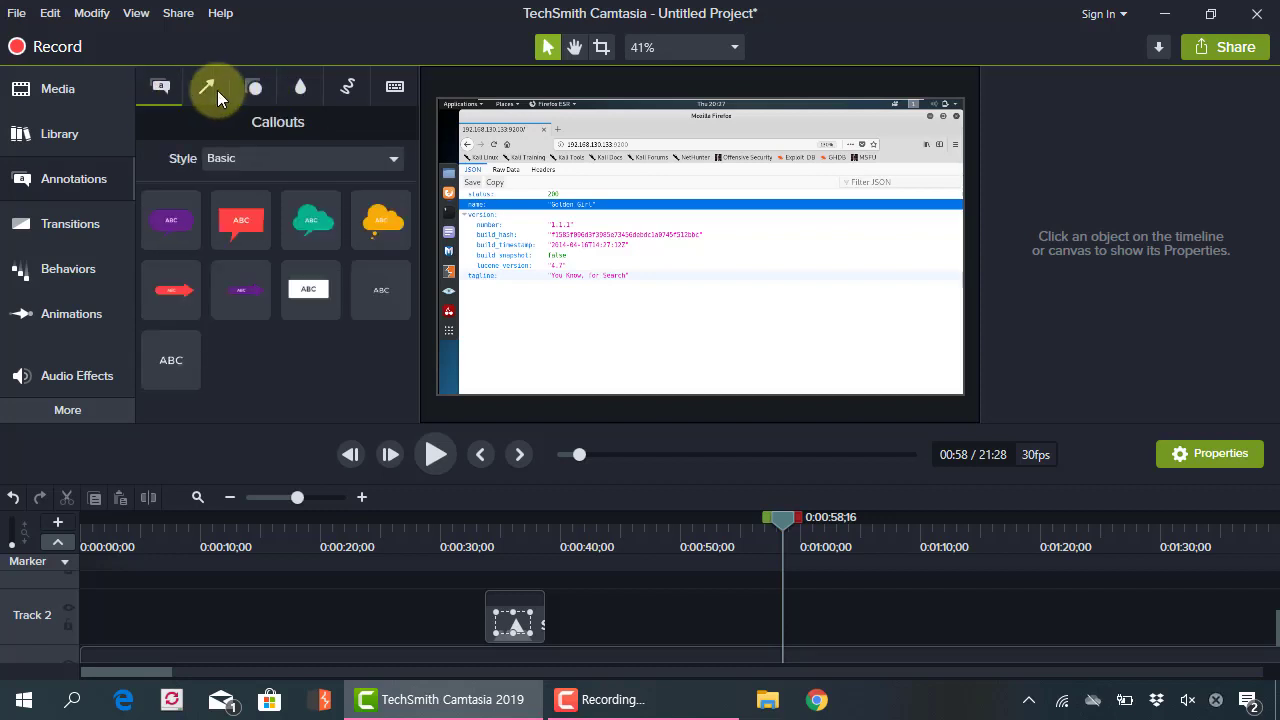
click(208, 89)
click(301, 88)
click(361, 83)
click(302, 86)
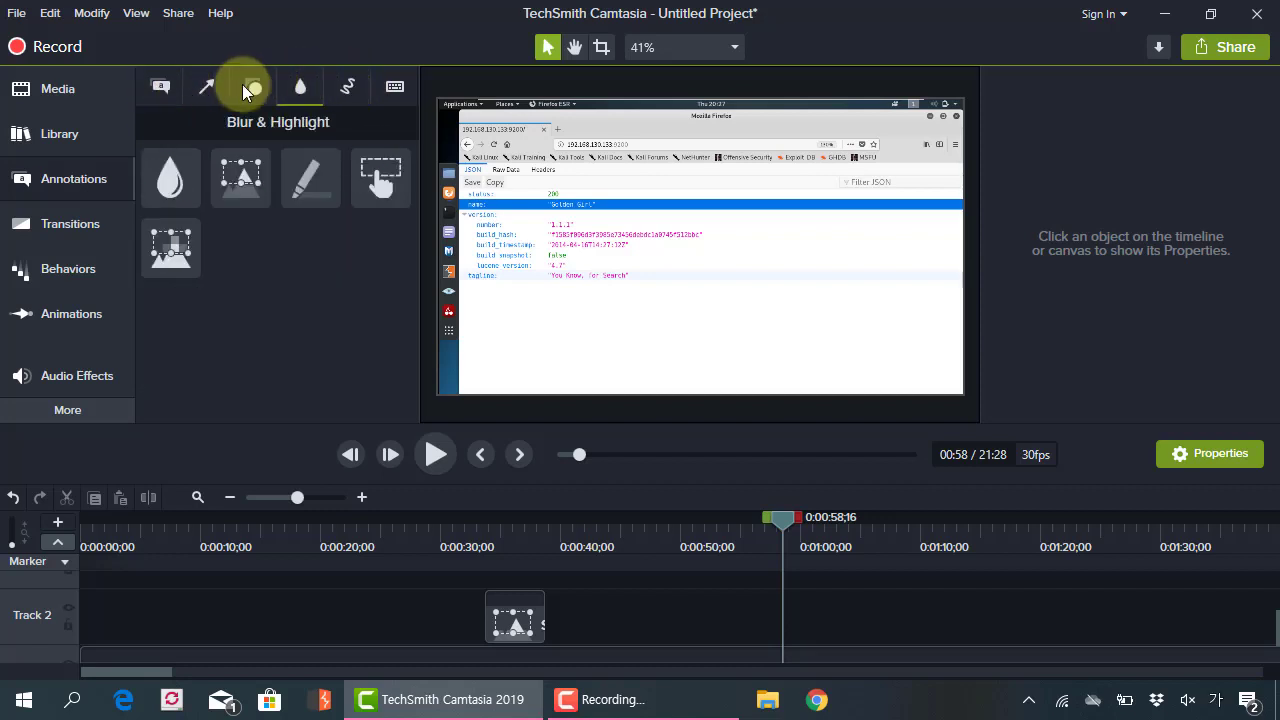
click(250, 86)
click(348, 87)
click(396, 86)
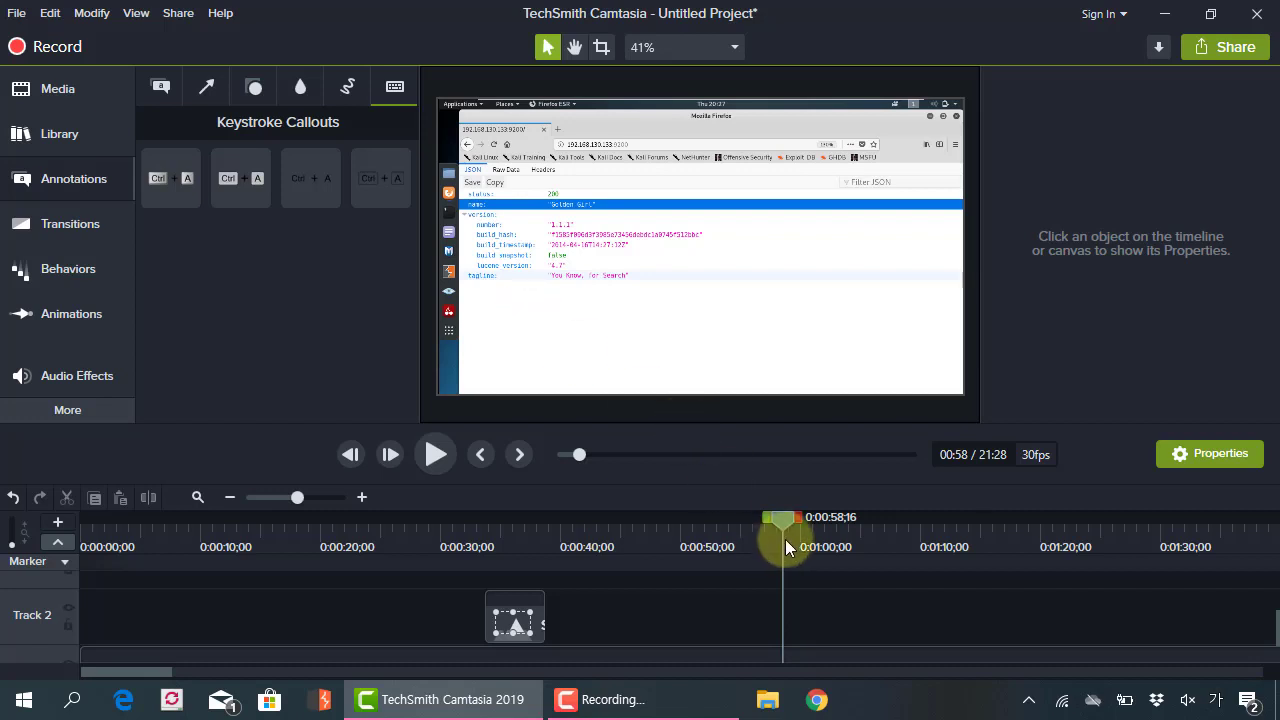
Scrub through the timeline and leave the playhead at about 43 seconds.
drag(787, 523, 935, 523)
drag(805, 570, 603, 570)
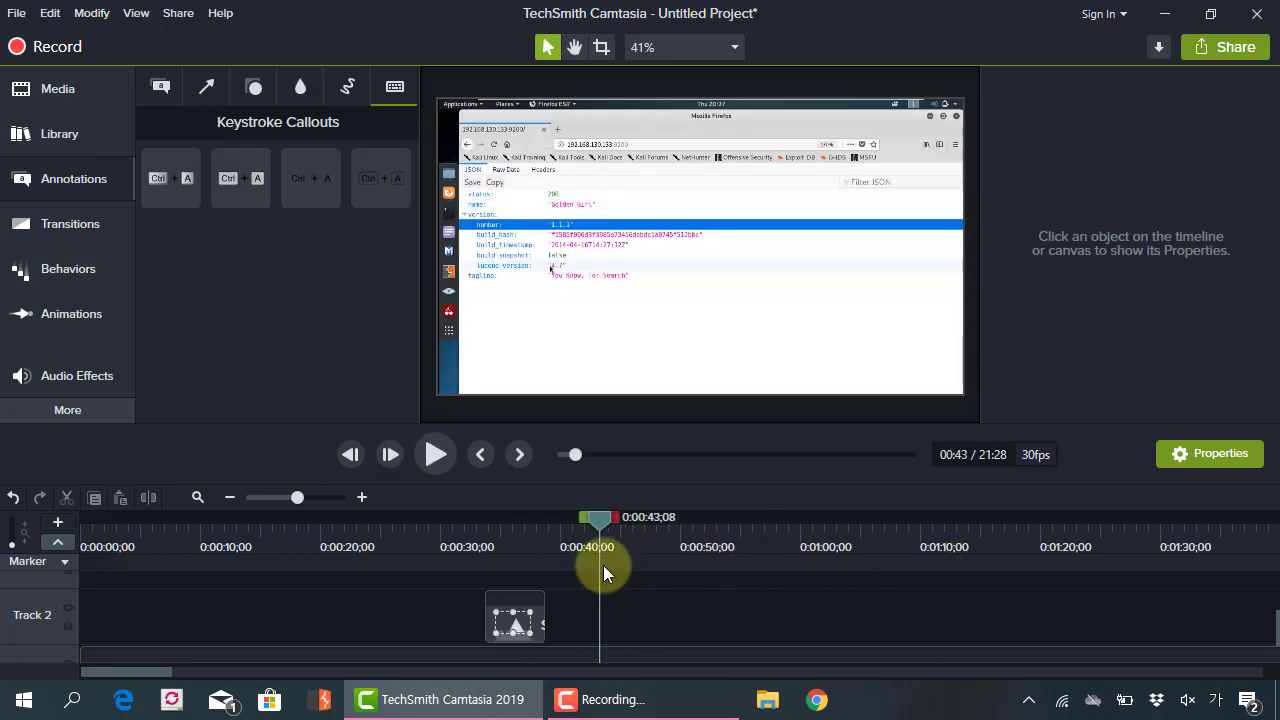